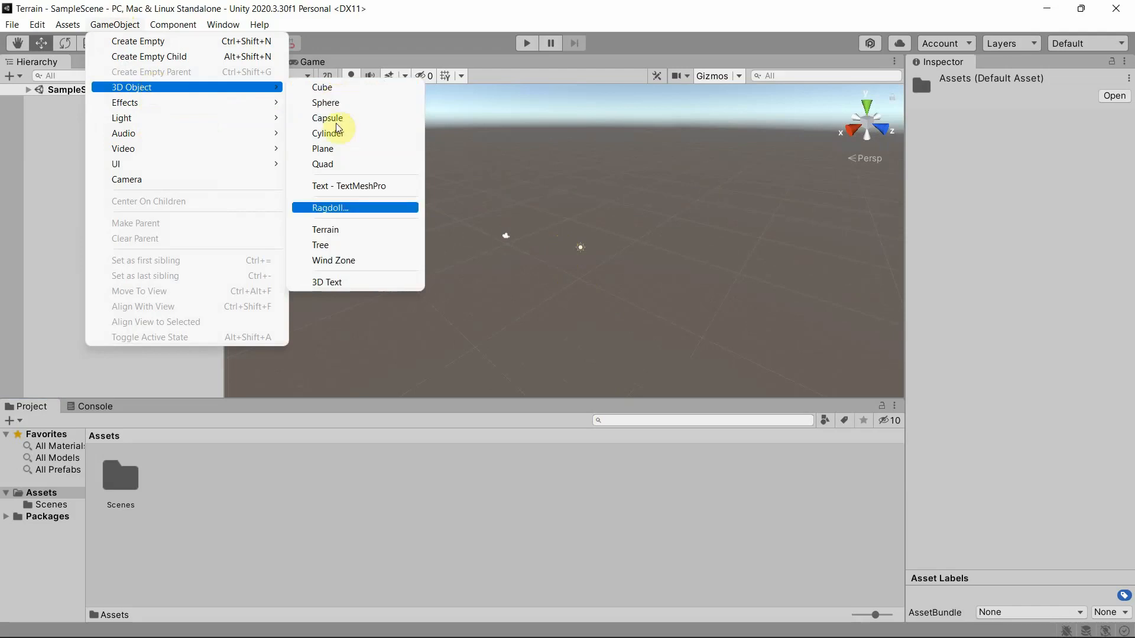
Add a 3D Terrain object to the sample scene.
{"action": "left_click", "coordinate": [360, 234]}
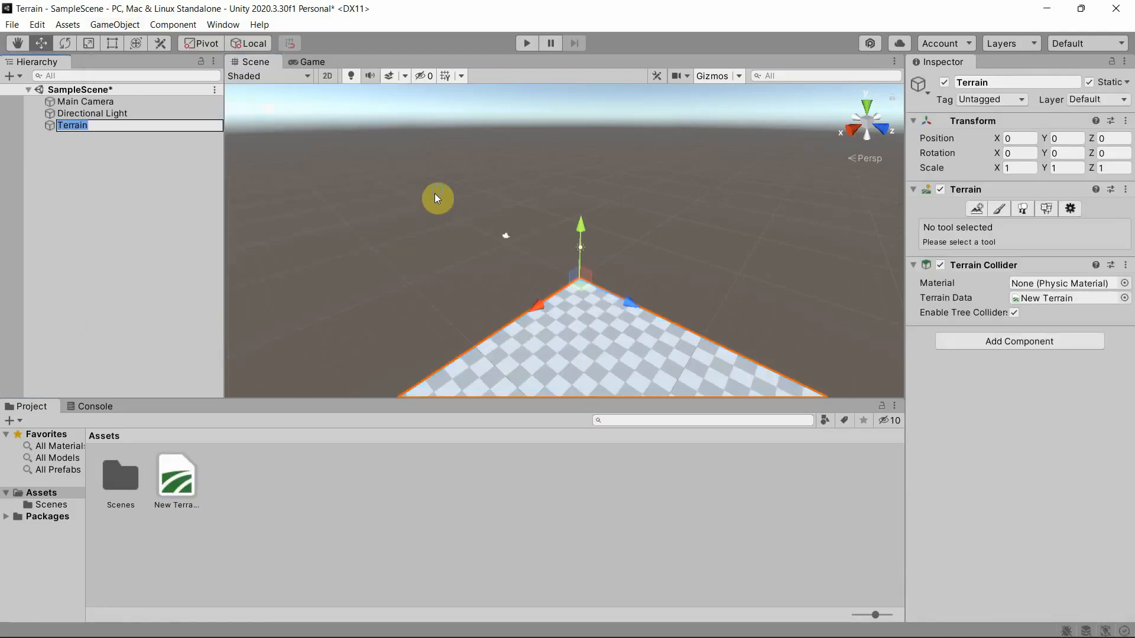
{"action": "right_click_drag", "start_coordinate": [434, 195], "coordinate": [465, 265]}
{"action": "scroll", "coordinate": [508, 317], "scroll_direction": "down", "scroll_amount": 1}
{"action": "scroll", "coordinate": [508, 317], "scroll_direction": "down", "scroll_amount": 5}
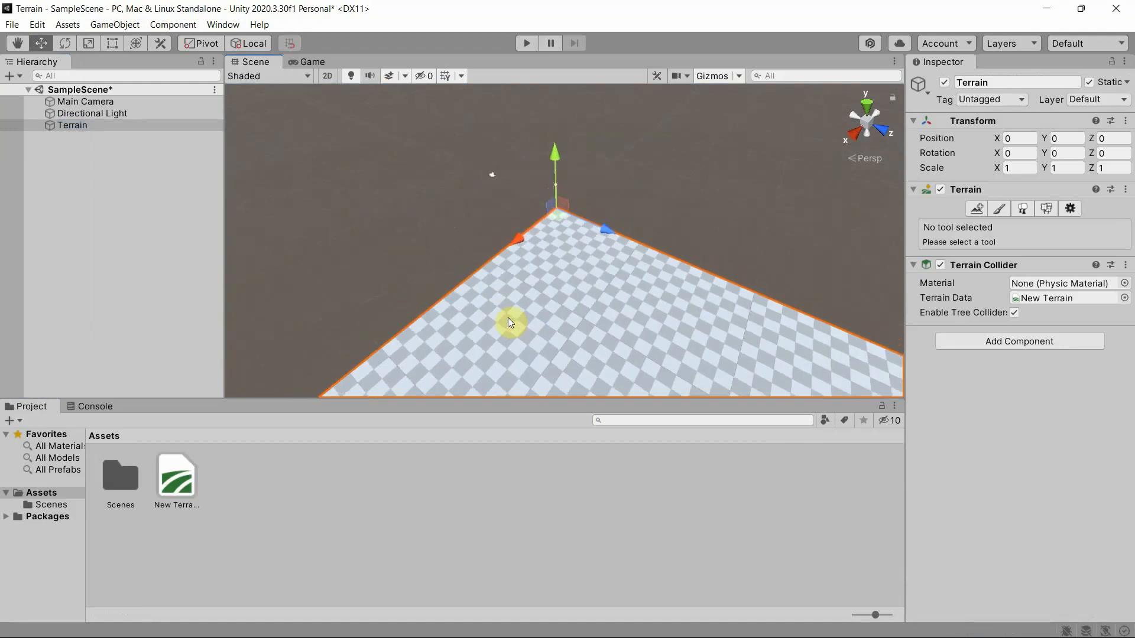
{"action": "middle_click_drag", "start_coordinate": [511, 321], "coordinate": [507, 251]}
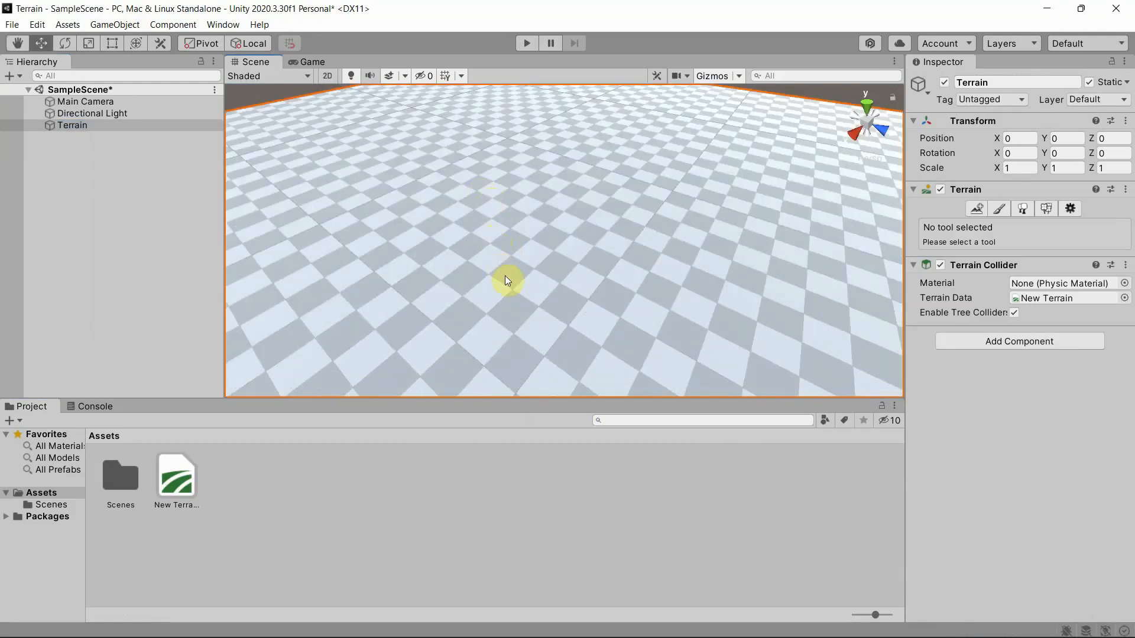
{"action": "scroll", "coordinate": [505, 276], "scroll_direction": "down", "scroll_amount": 5}
{"action": "scroll", "coordinate": [505, 268], "scroll_direction": "down", "scroll_amount": 5}
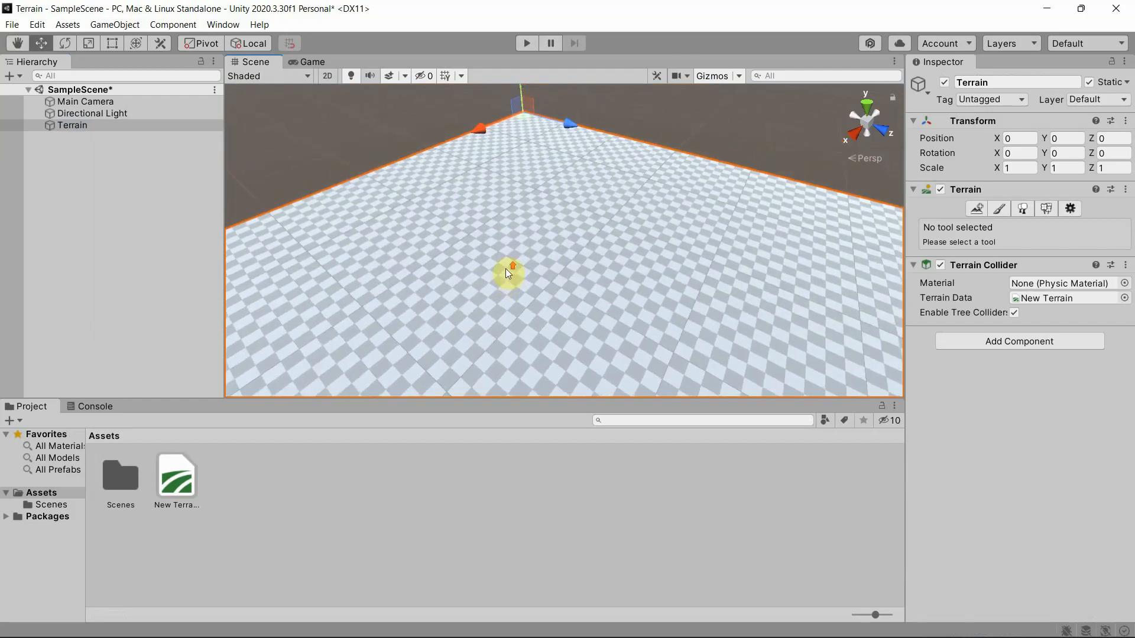
{"action": "middle_click_drag", "start_coordinate": [501, 215], "coordinate": [510, 273]}
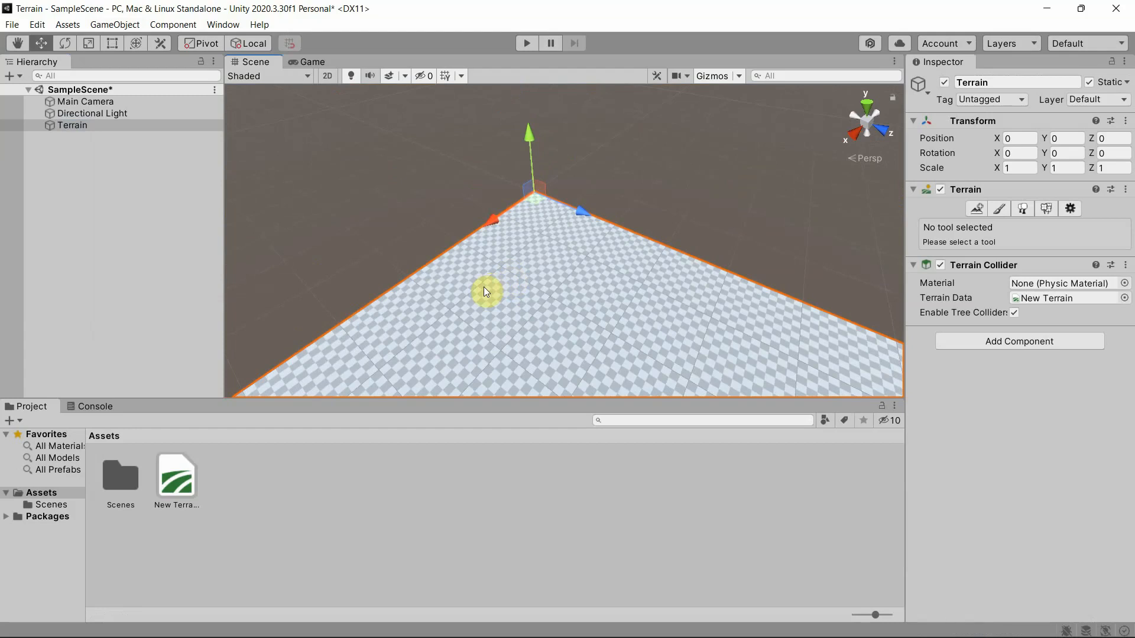
{"action": "left_click", "coordinate": [1009, 136]}
{"action": "key", "text": "Return"}
Examine the full extent of the terrain, from its origin corner to its far edges.
{"action": "left_click_drag", "start_coordinate": [426, 203], "coordinate": [534, 235], "text": "alt"}
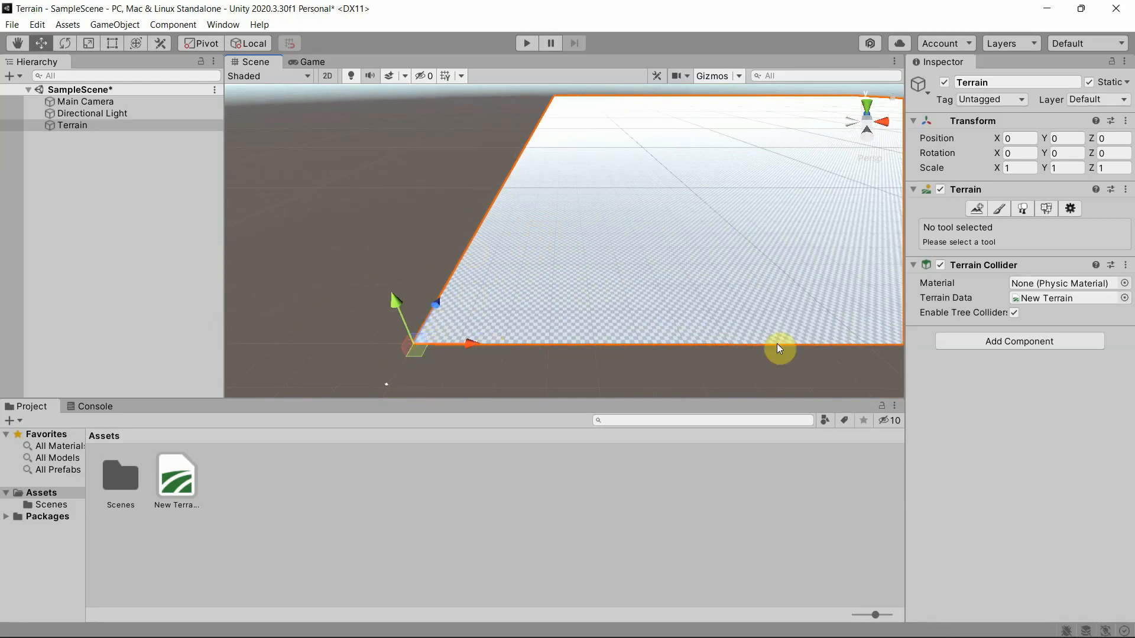
{"action": "scroll", "coordinate": [771, 283], "scroll_direction": "down", "scroll_amount": 8}
{"action": "mouse_move", "coordinate": [771, 233]}
{"action": "middle_mouse_down"}
{"action": "mouse_move", "coordinate": [644, 296]}
{"action": "mouse_move", "coordinate": [757, 231]}
{"action": "middle_mouse_up"}
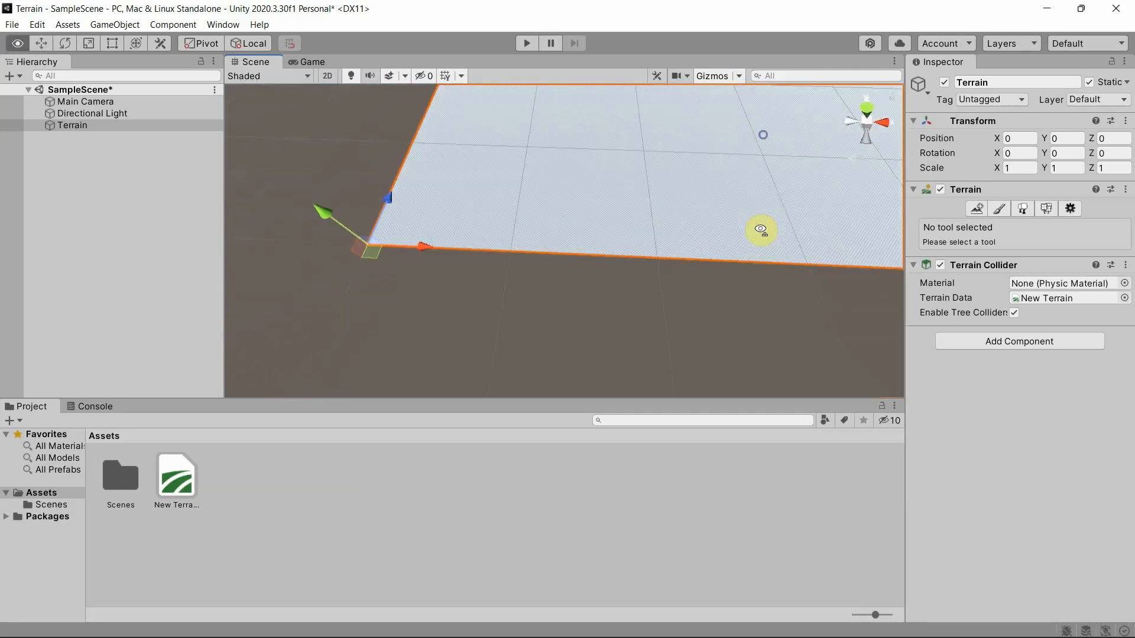
{"action": "scroll", "coordinate": [752, 271], "scroll_direction": "down", "scroll_amount": 5}
{"action": "scroll", "coordinate": [753, 271], "scroll_direction": "down", "scroll_amount": 3}
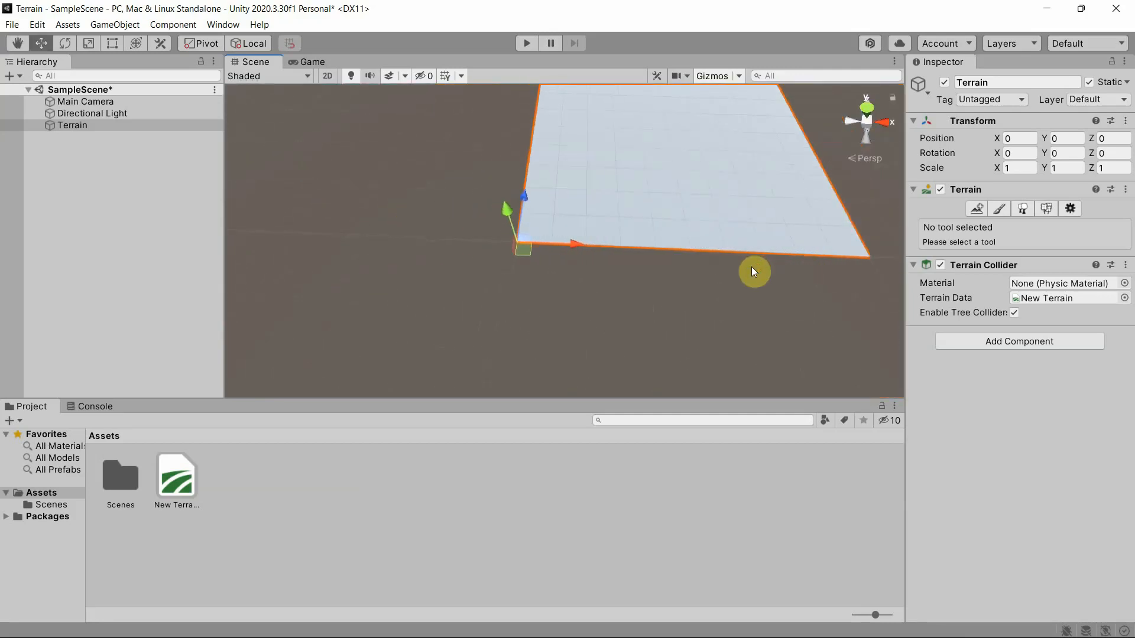
{"action": "left_click_drag", "start_coordinate": [717, 251], "coordinate": [643, 292], "text": "alt"}
{"action": "scroll", "coordinate": [652, 303], "scroll_direction": "up", "scroll_amount": 2}
{"action": "middle_click_drag", "start_coordinate": [656, 287], "coordinate": [648, 258]}
{"action": "scroll", "coordinate": [662, 261], "scroll_direction": "up", "scroll_amount": 3}
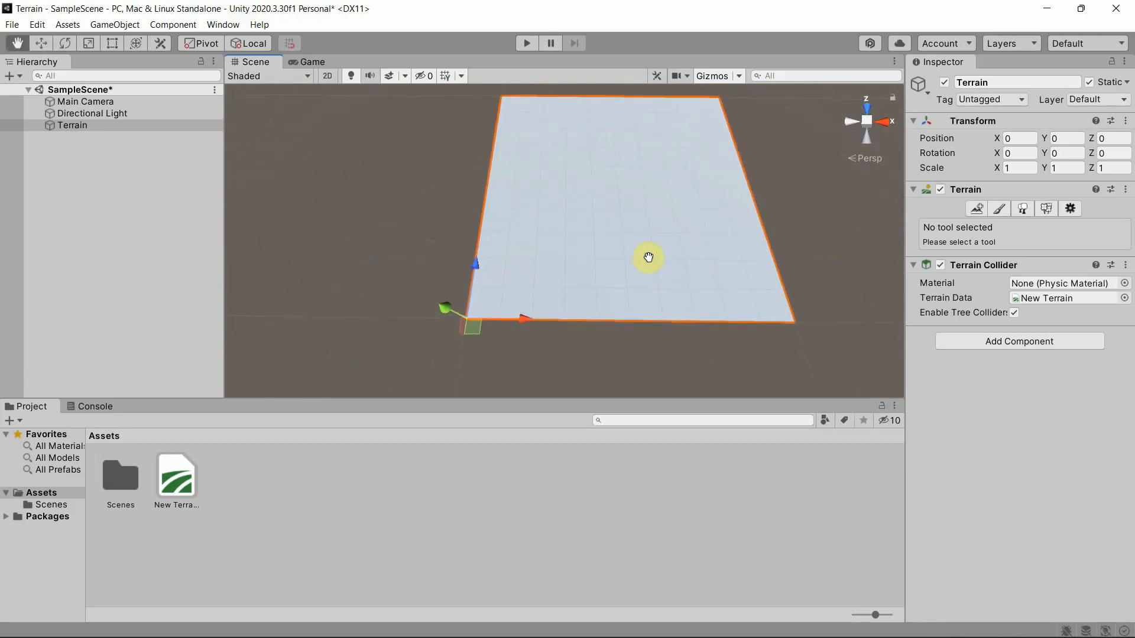
{"action": "right_click_drag", "start_coordinate": [648, 258], "coordinate": [656, 248]}
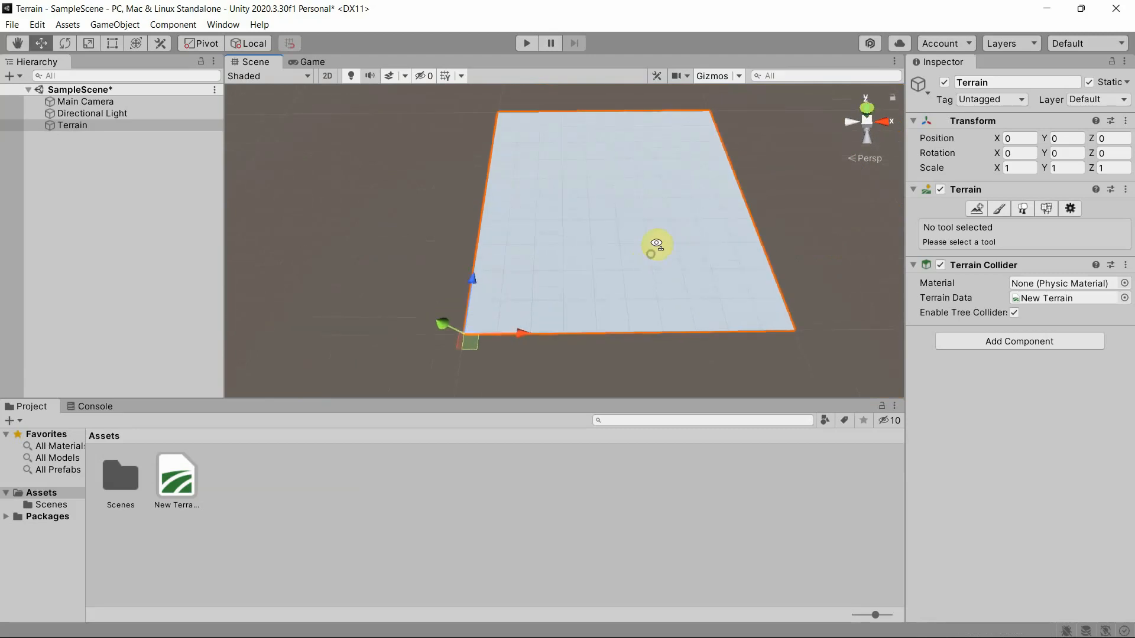
Create three neighbor terrains beside and behind the original one to form a two-by-two block.
{"action": "left_click", "coordinate": [978, 209]}
{"action": "scroll", "coordinate": [777, 253], "scroll_direction": "down", "scroll_amount": 2}
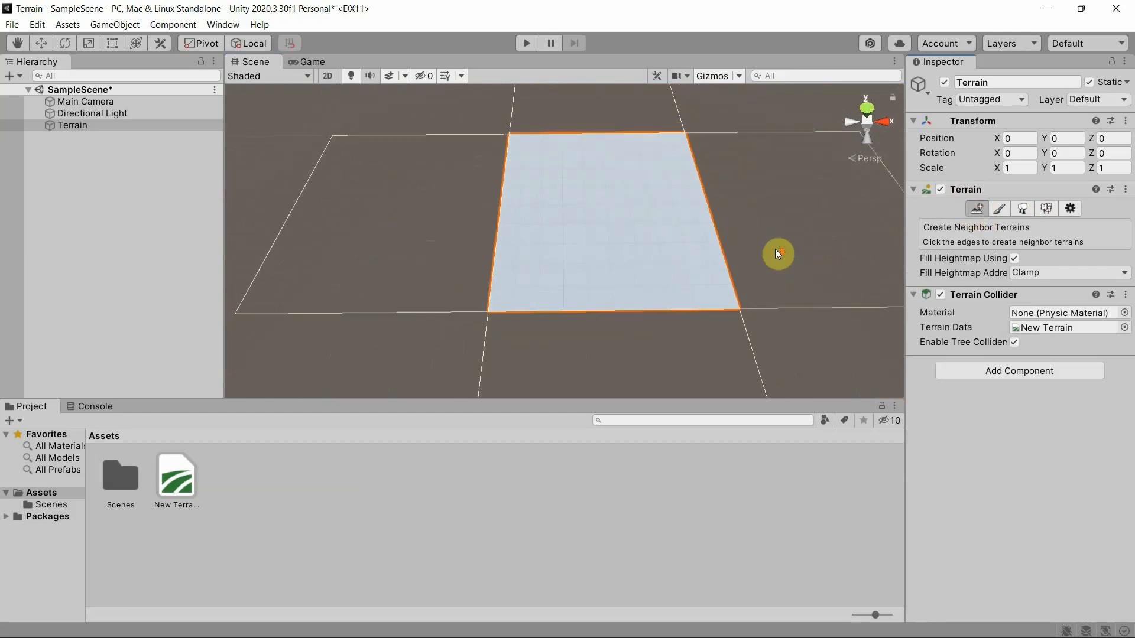
{"action": "scroll", "coordinate": [776, 252], "scroll_direction": "down", "scroll_amount": 5}
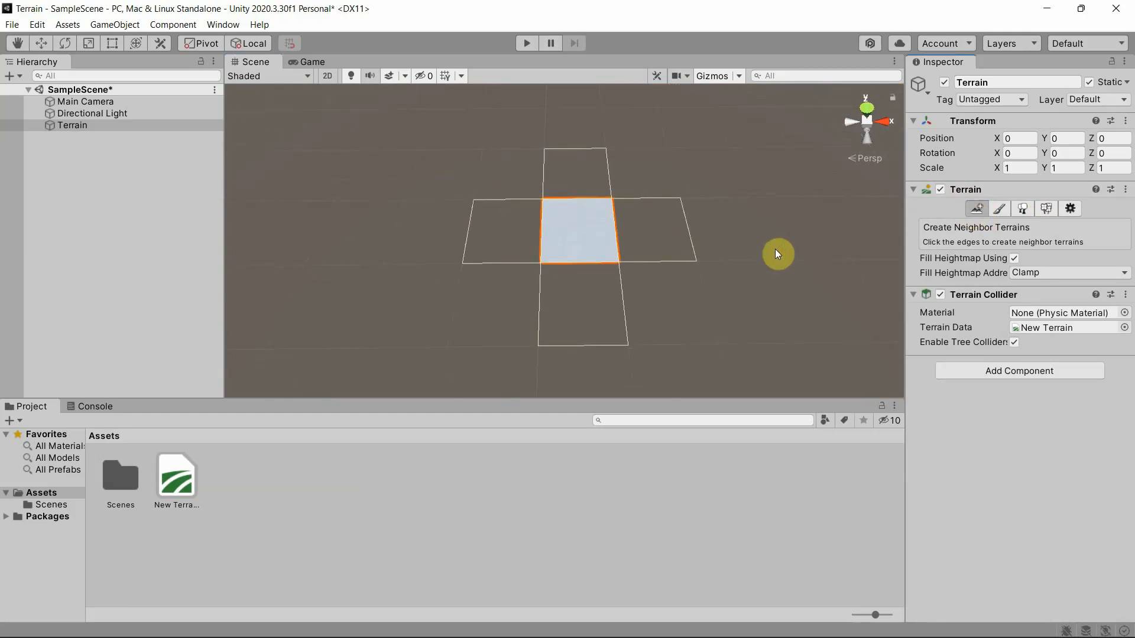
{"action": "left_click", "coordinate": [509, 242]}
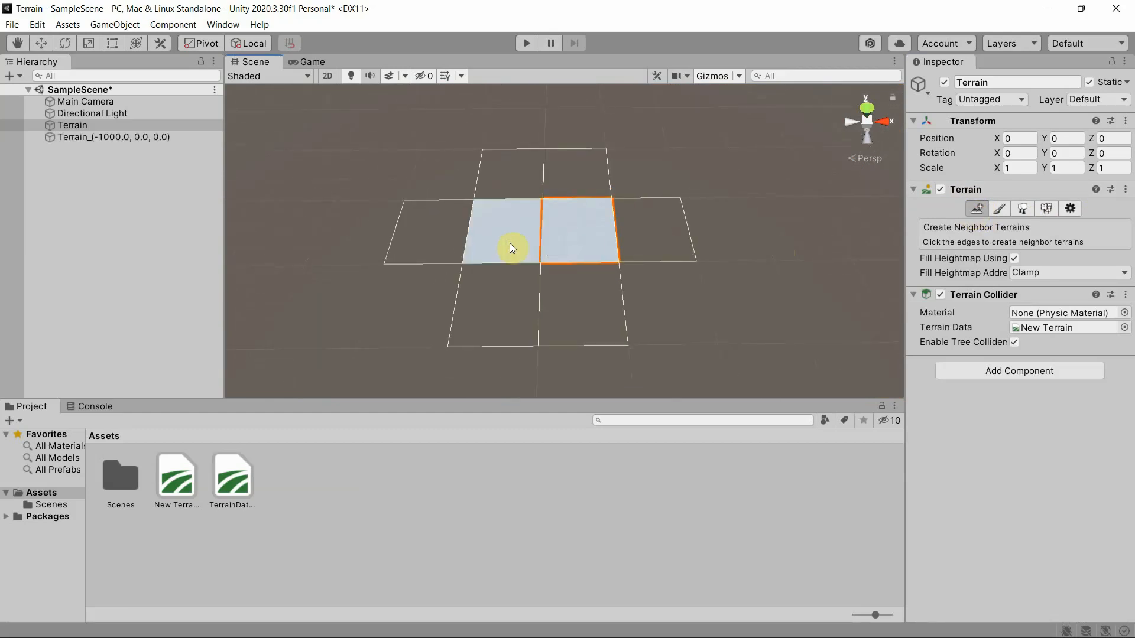
{"action": "left_click", "coordinate": [514, 170]}
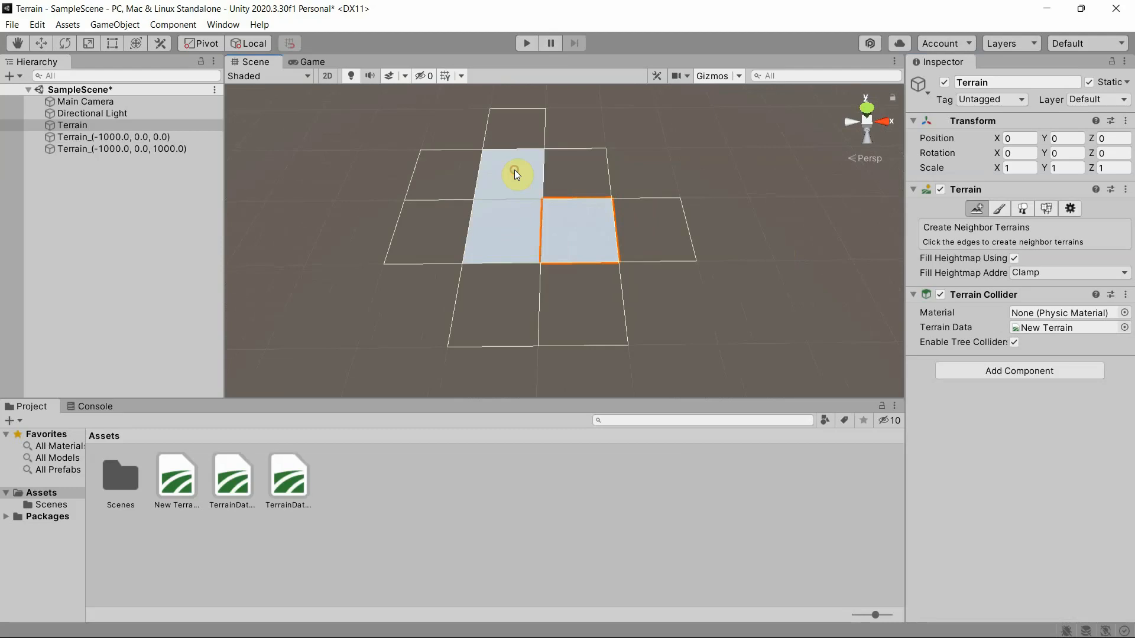
{"action": "left_click", "coordinate": [589, 167]}
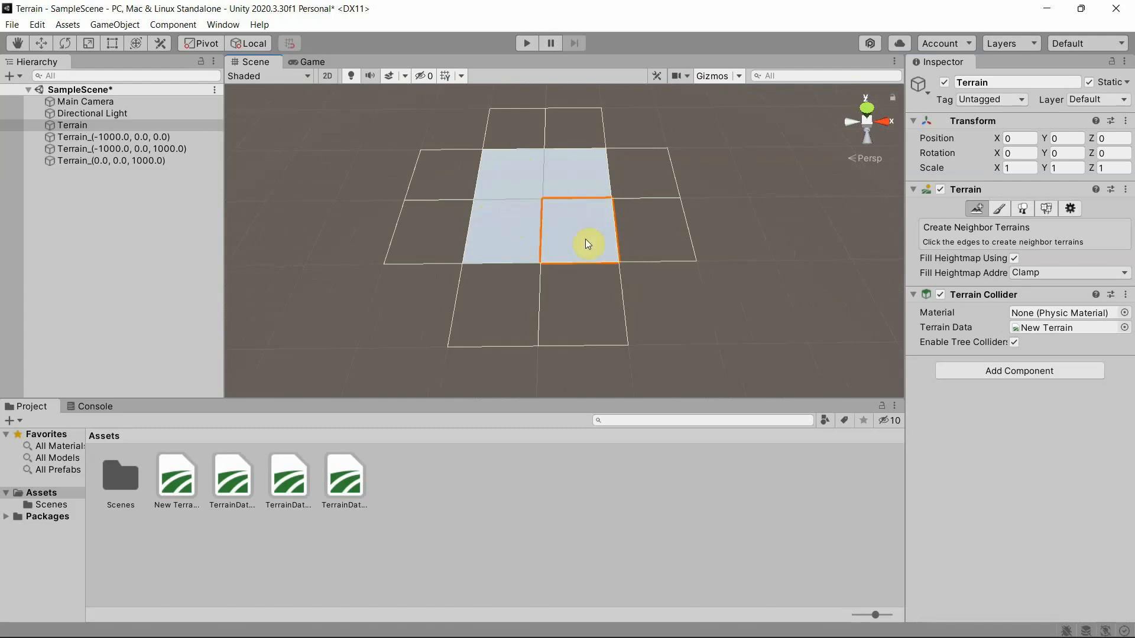
Delete the three neighbor terrains so that only the original Terrain object is left in the scene.
{"action": "right_click_drag", "start_coordinate": [665, 293], "coordinate": [672, 289]}
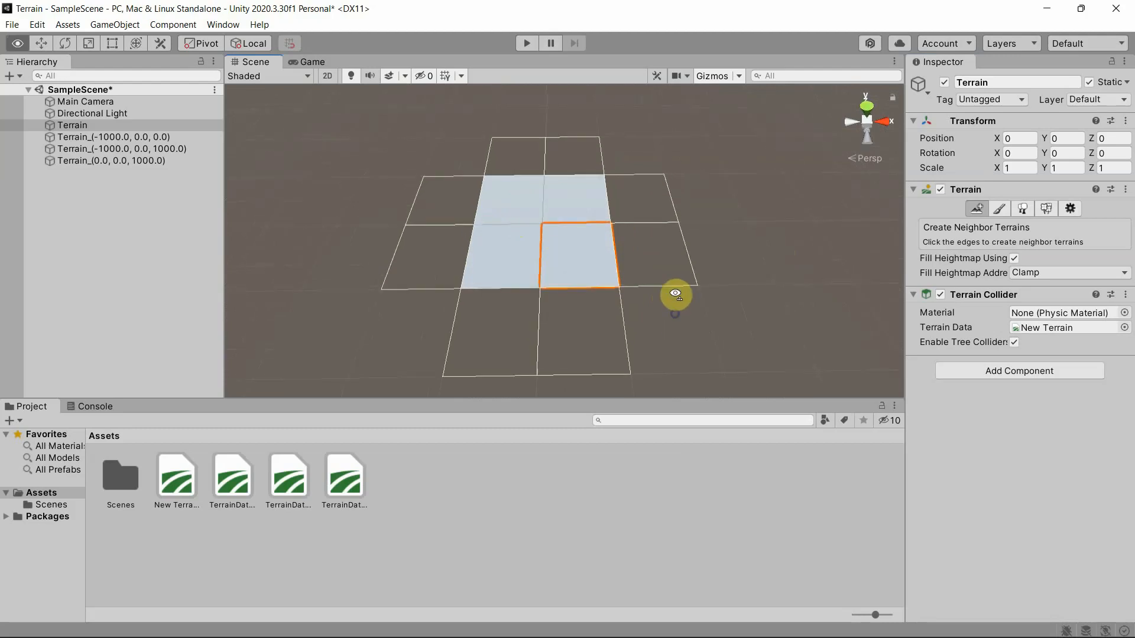
{"action": "middle_click_drag", "start_coordinate": [674, 306], "coordinate": [668, 268]}
{"action": "scroll", "coordinate": [668, 268], "scroll_direction": "up", "scroll_amount": 5}
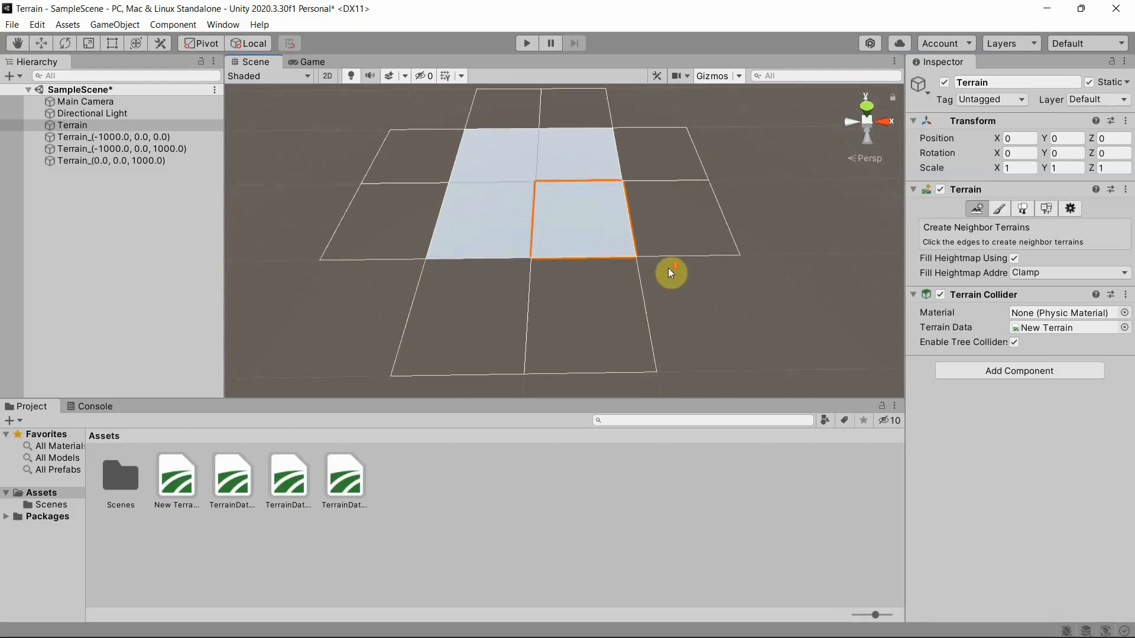
{"action": "scroll", "coordinate": [669, 256], "scroll_direction": "down", "scroll_amount": 3}
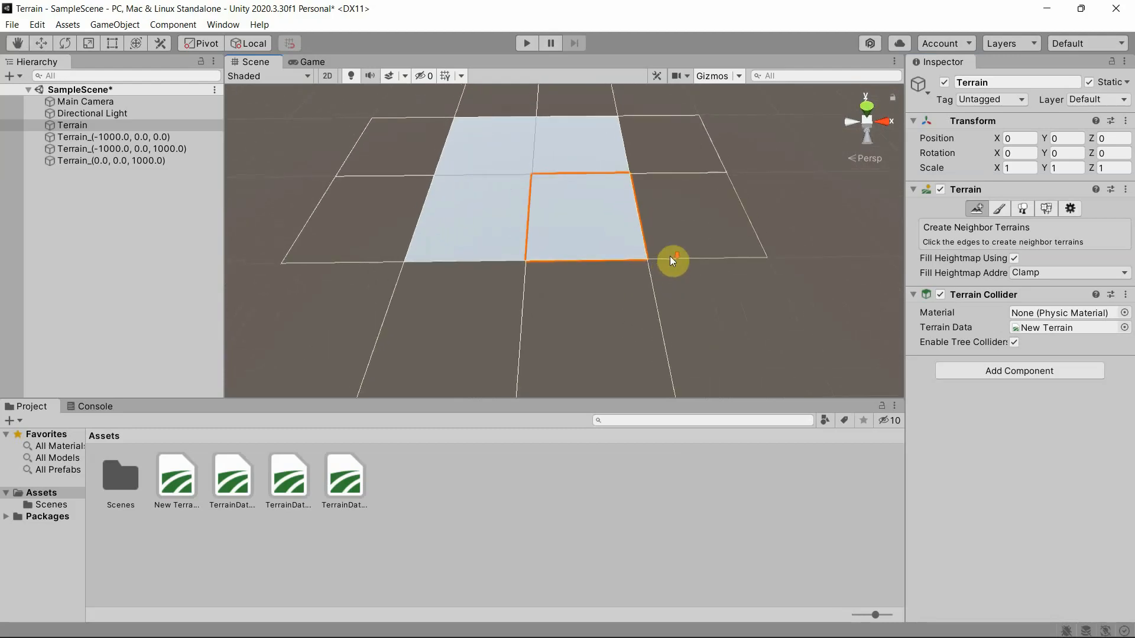
{"action": "middle_click_drag", "start_coordinate": [668, 245], "coordinate": [662, 299]}
{"action": "mouse_move", "coordinate": [663, 276]}
{"action": "right_mouse_down"}
{"action": "mouse_move", "coordinate": [654, 285]}
{"action": "mouse_move", "coordinate": [666, 286]}
{"action": "right_mouse_up"}
{"action": "scroll", "coordinate": [664, 294], "scroll_direction": "up", "scroll_amount": 5}
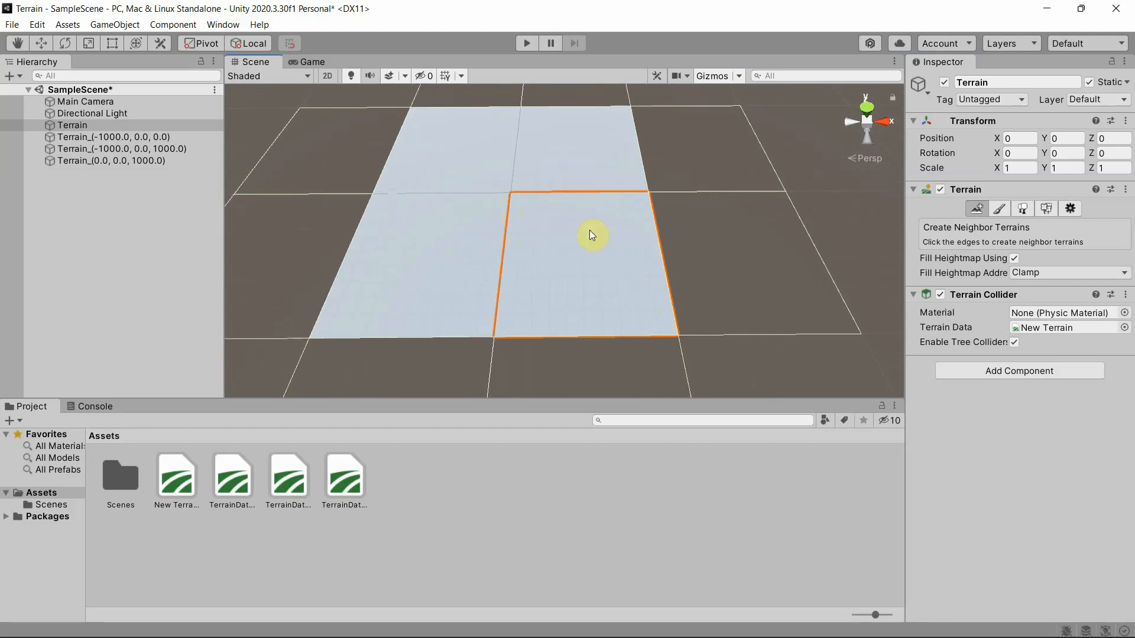
{"action": "left_click", "coordinate": [144, 137]}
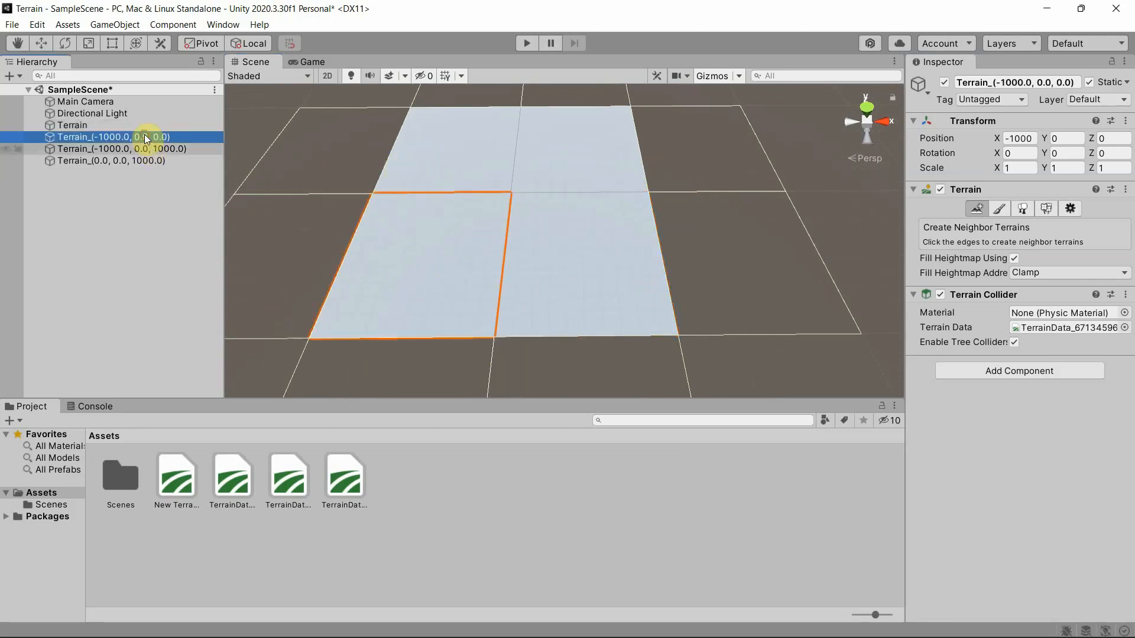
{"action": "left_click", "coordinate": [144, 160], "text": "shift"}
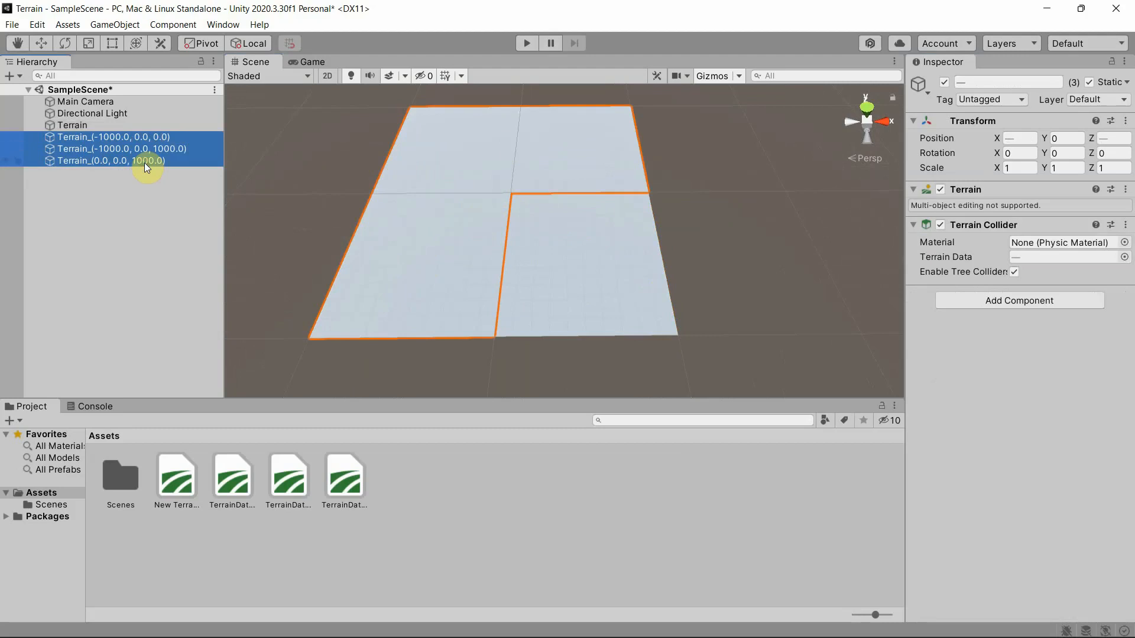
{"action": "key", "text": "Delete"}
Set the original terrain's mesh resolution to a terrain width of 500 and a terrain length of 500.
{"action": "left_click", "coordinate": [598, 271]}
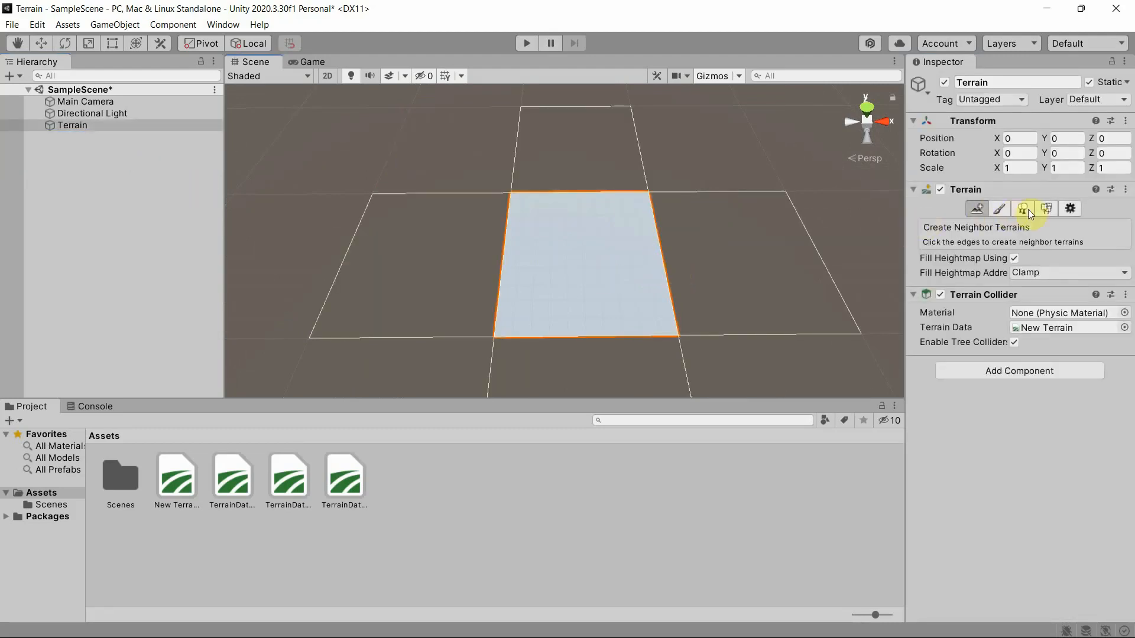
{"action": "left_click", "coordinate": [1070, 209]}
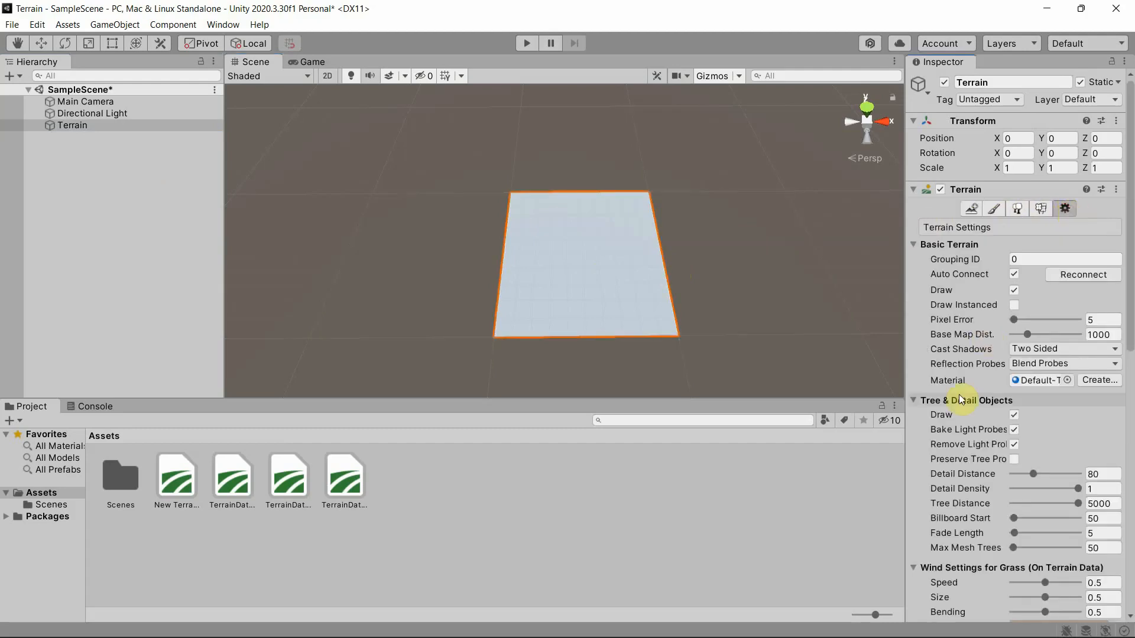
{"action": "scroll", "coordinate": [928, 390], "scroll_direction": "down", "scroll_amount": 7}
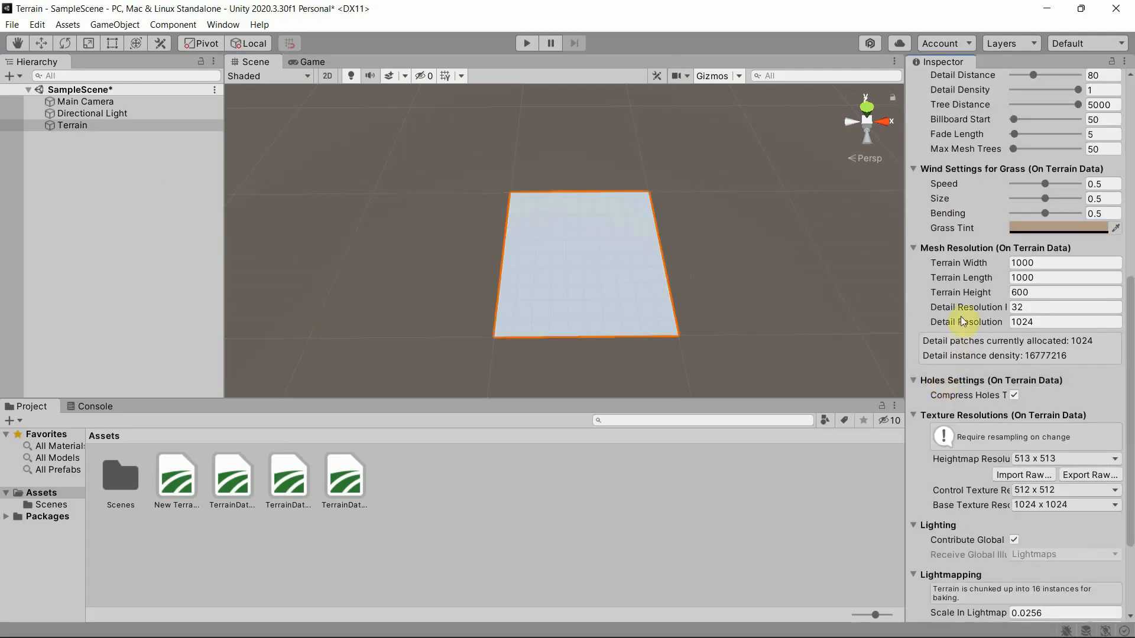
{"action": "left_click", "coordinate": [1024, 264]}
{"action": "left_click_drag", "start_coordinate": [1022, 263], "coordinate": [1006, 265]}
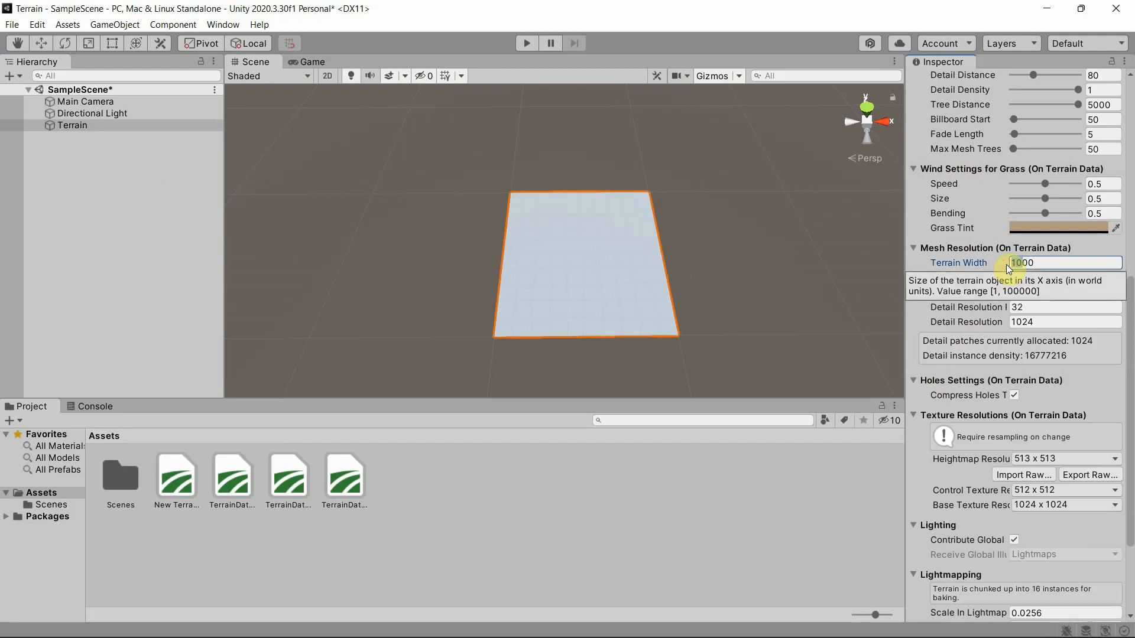
{"action": "type", "text": "5"}
{"action": "left_click", "coordinate": [1021, 278]}
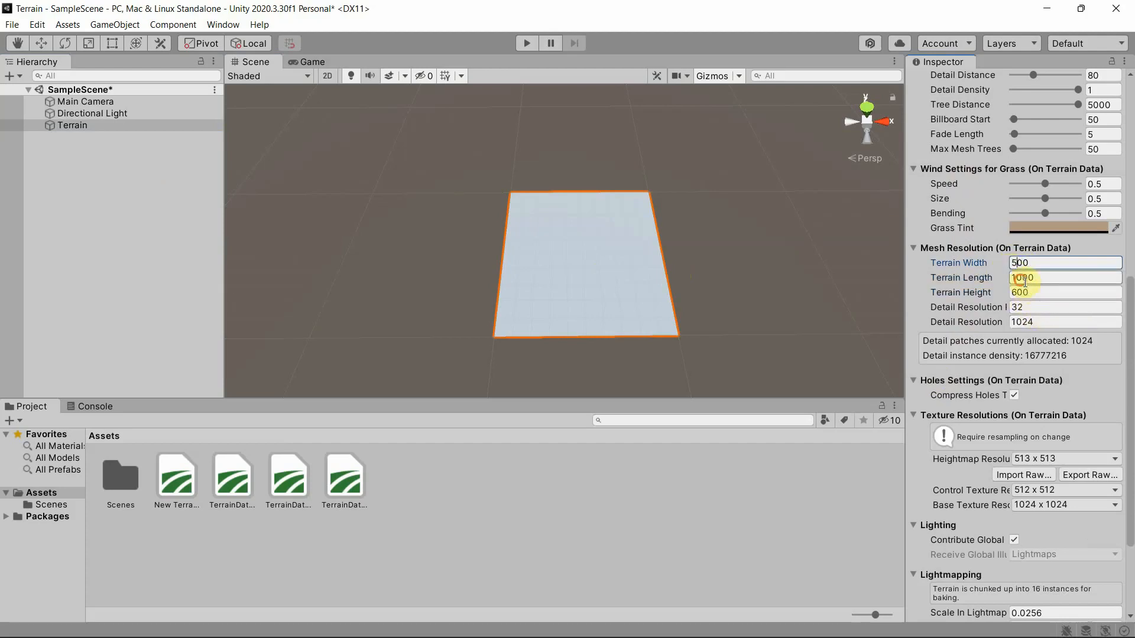
{"action": "left_click_drag", "start_coordinate": [1022, 279], "coordinate": [1008, 278]}
{"action": "type", "text": "5"}
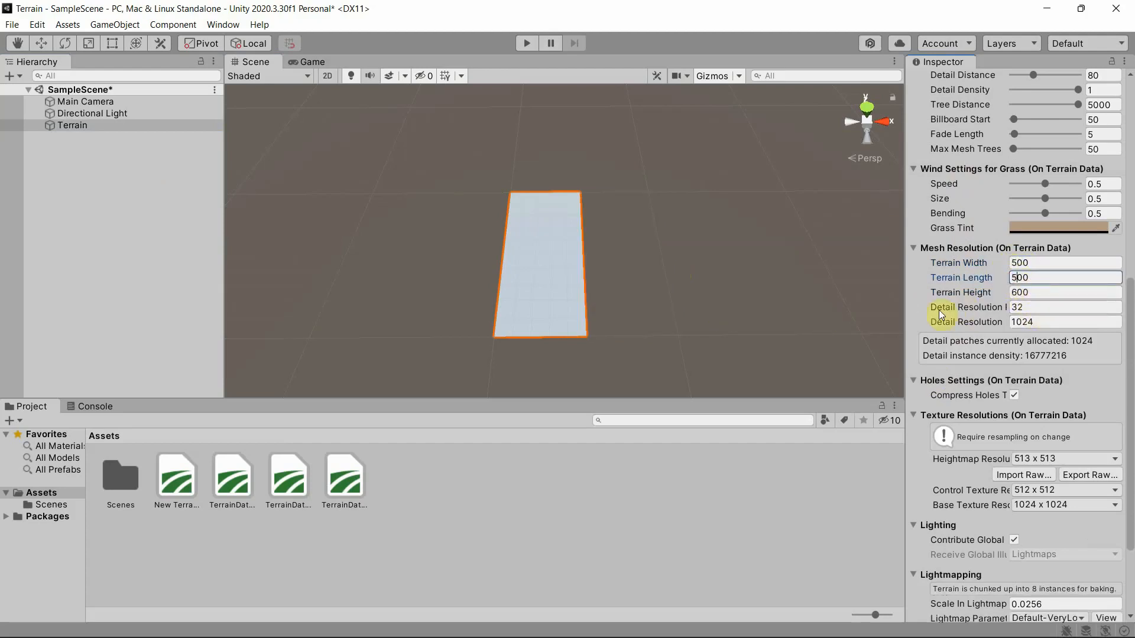
{"action": "key", "text": "Return"}
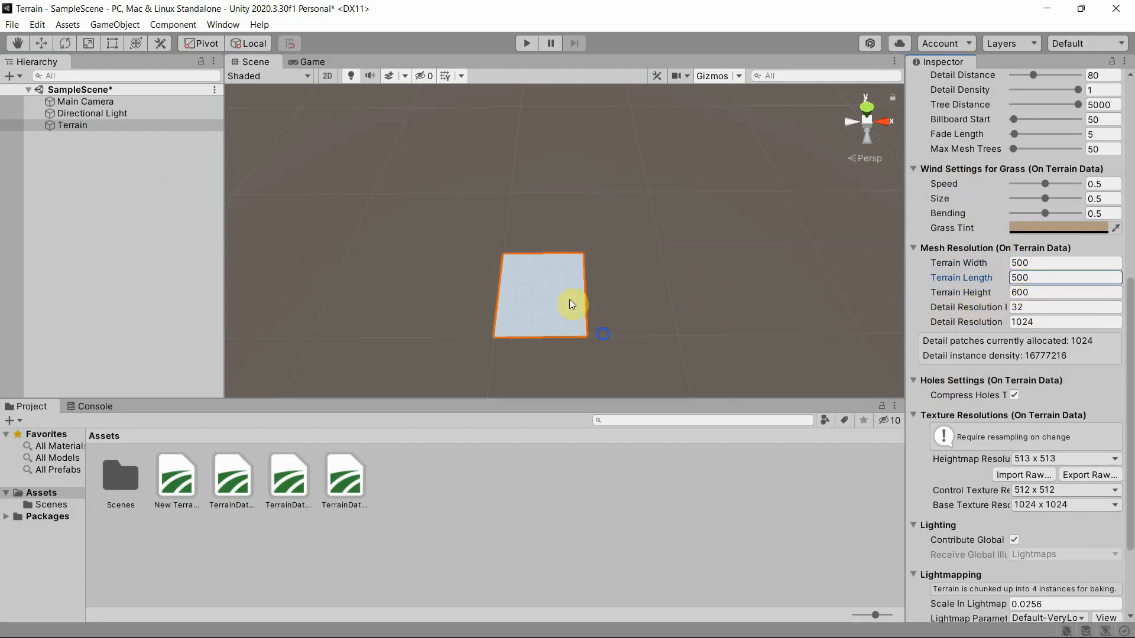
Frame the resized terrain and examine its surface up close from the near edge.
{"action": "left_click", "coordinate": [569, 299]}
{"action": "key", "text": "f"}
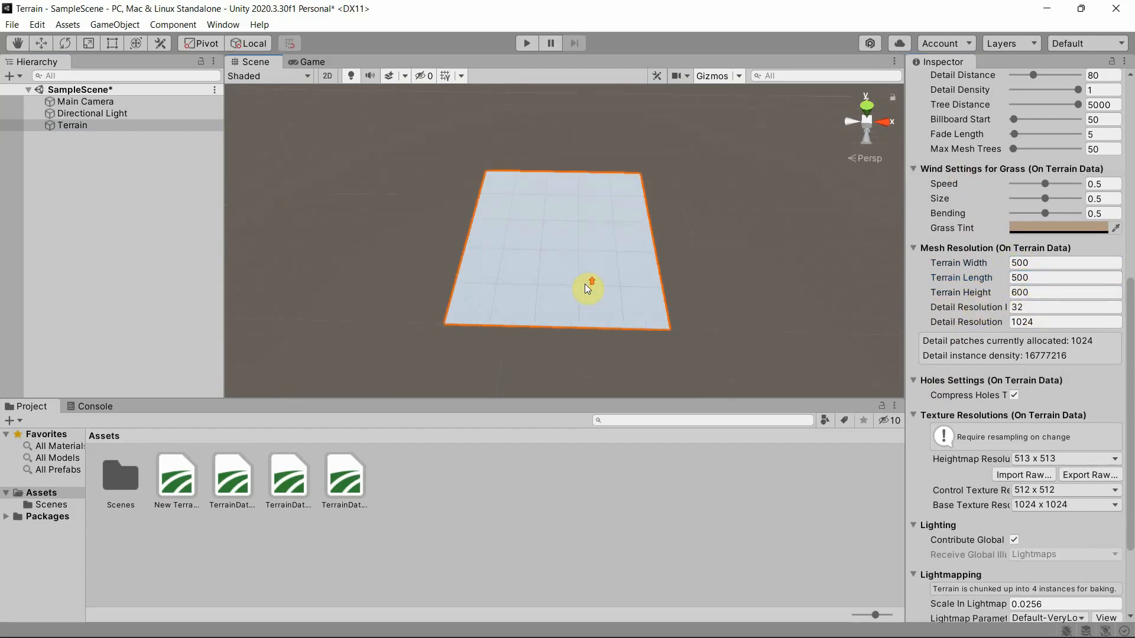
{"action": "scroll", "coordinate": [587, 288], "scroll_direction": "up", "scroll_amount": 5}
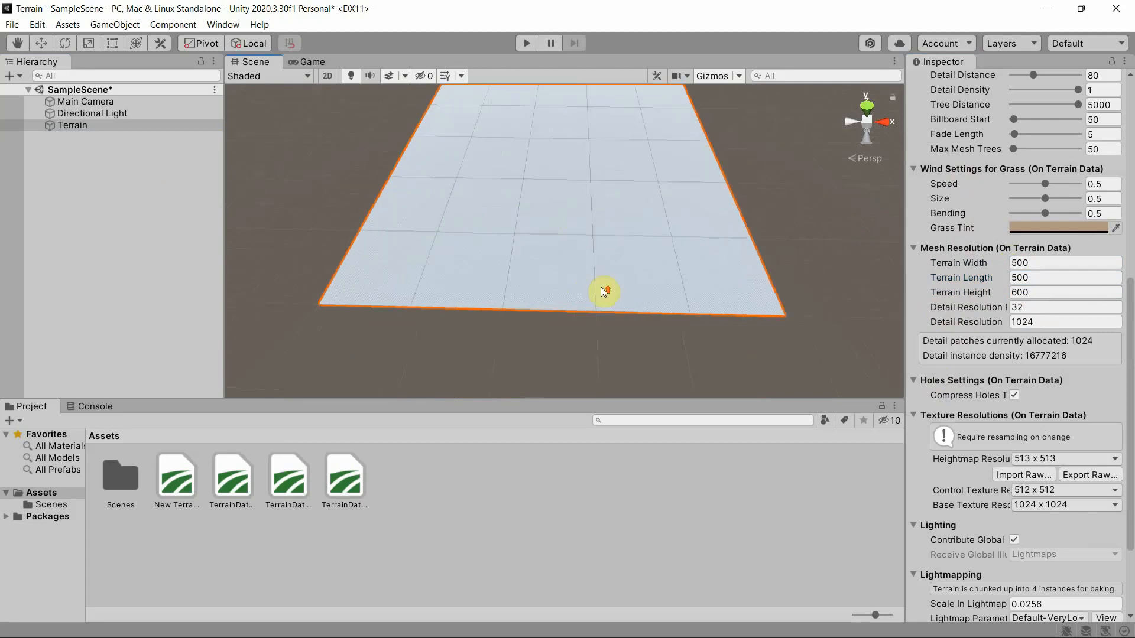
{"action": "left_click_drag", "start_coordinate": [603, 291], "coordinate": [621, 243], "text": "alt"}
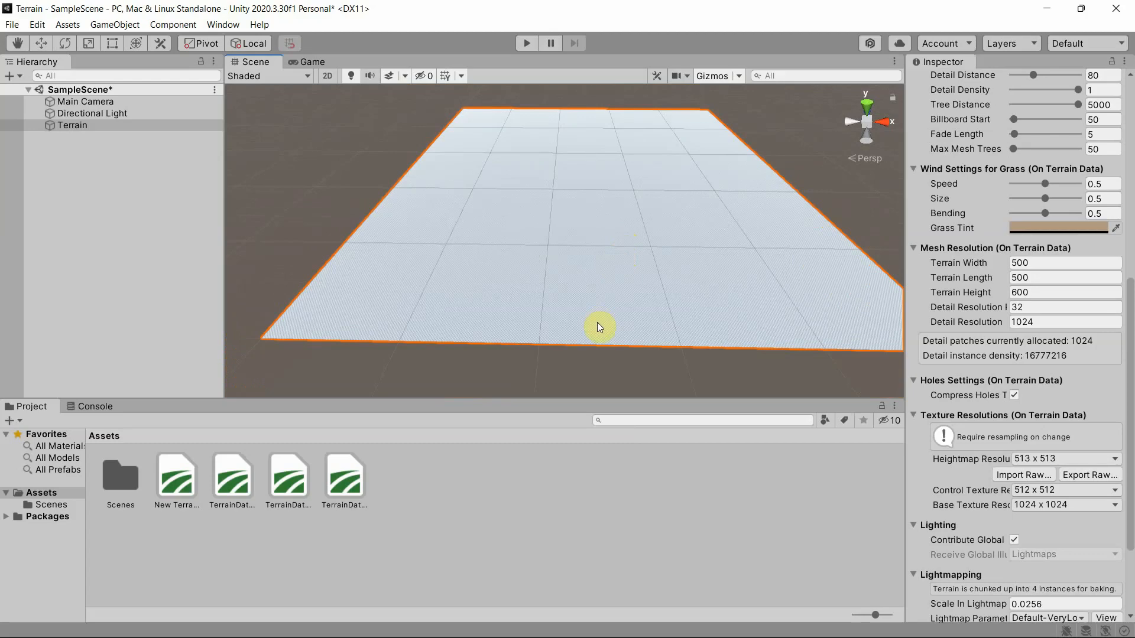
{"action": "middle_click_drag", "start_coordinate": [562, 324], "coordinate": [615, 329]}
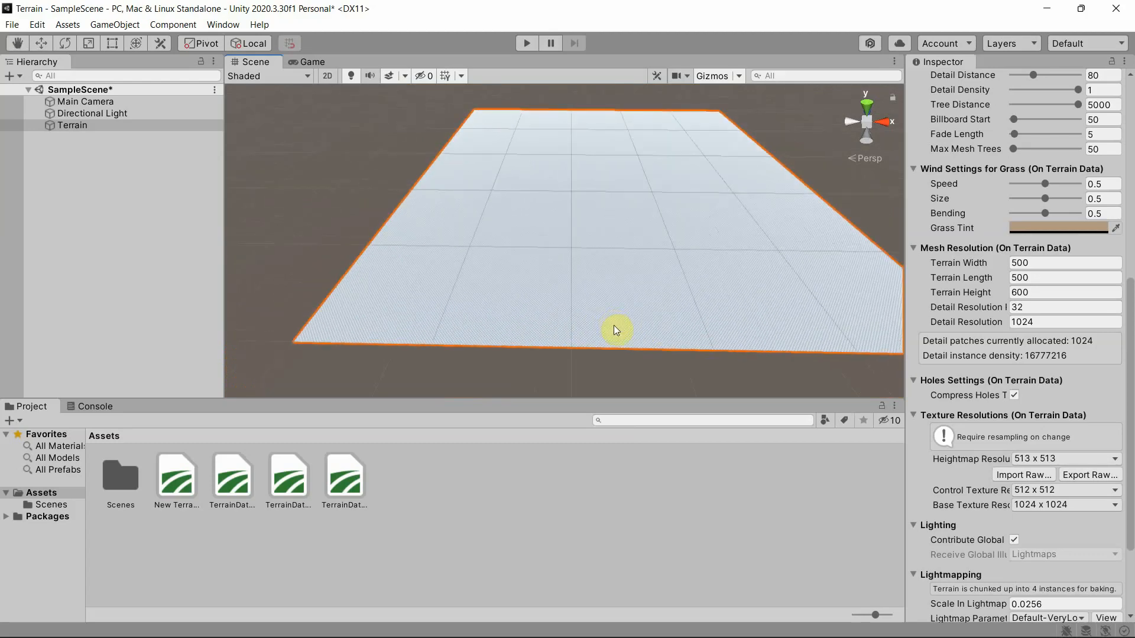
{"action": "scroll", "coordinate": [614, 328], "scroll_direction": "up", "scroll_amount": 5}
{"action": "scroll", "coordinate": [595, 345], "scroll_direction": "down", "scroll_amount": 3}
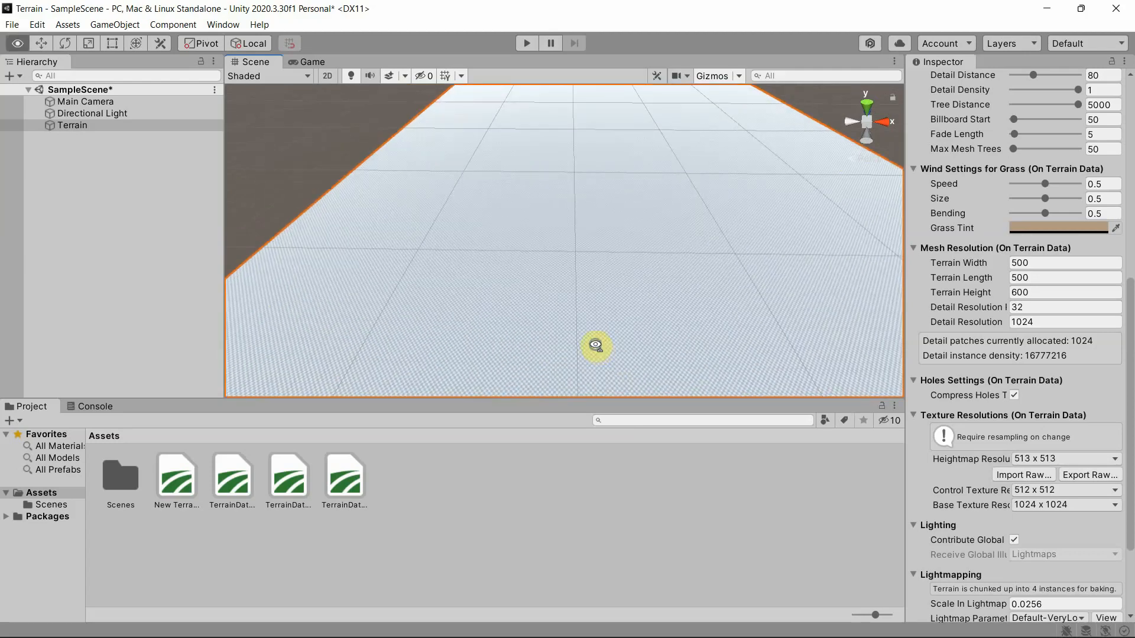
{"action": "middle_click_drag", "start_coordinate": [524, 345], "coordinate": [628, 272]}
{"action": "scroll", "coordinate": [590, 321], "scroll_direction": "up", "scroll_amount": 2}
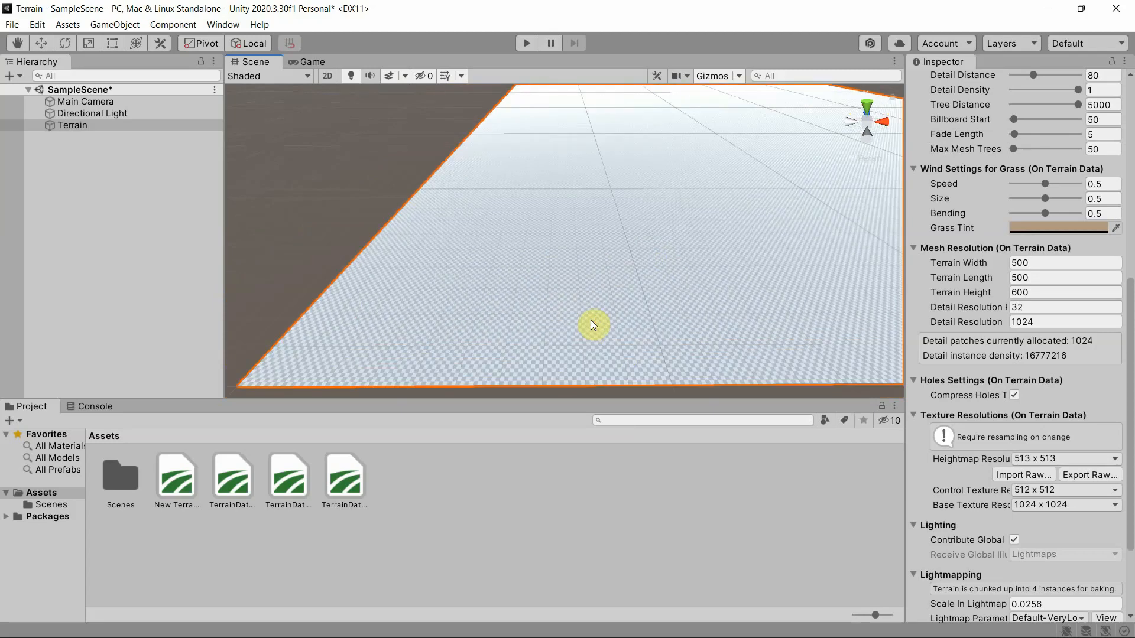
{"action": "left_click_drag", "start_coordinate": [590, 321], "coordinate": [568, 289], "text": "alt"}
{"action": "scroll", "coordinate": [577, 281], "scroll_direction": "up", "scroll_amount": 2}
{"action": "scroll", "coordinate": [490, 324], "scroll_direction": "up", "scroll_amount": 3}
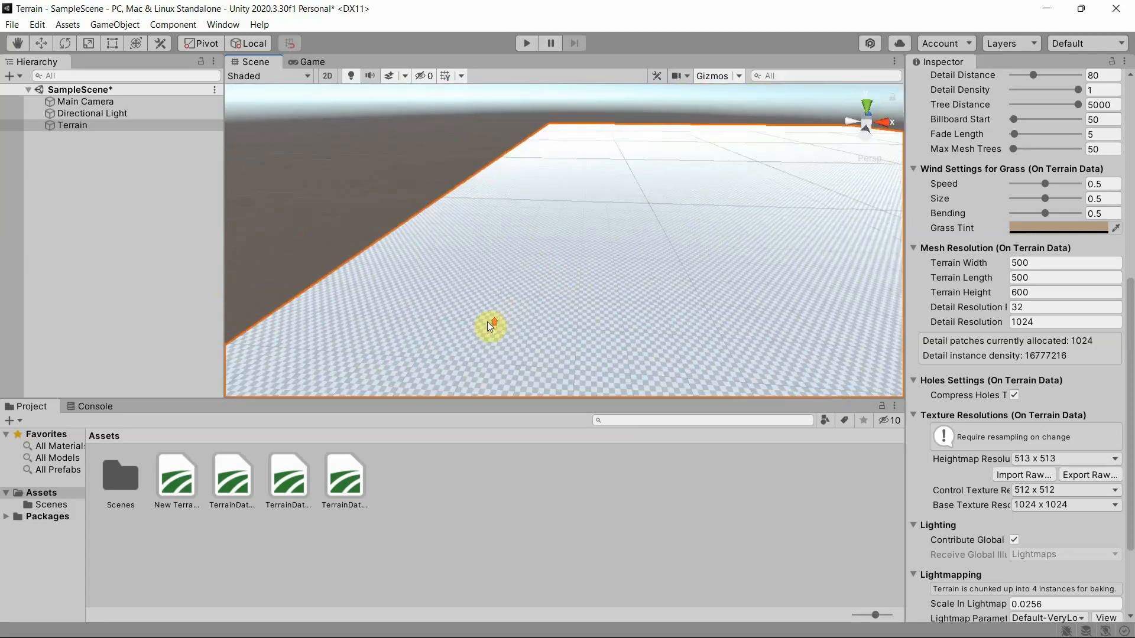
Add a 3D cube to the scene, reset its transform, and frame it at the terrain's corner.
{"action": "middle_click_drag", "start_coordinate": [498, 330], "coordinate": [548, 294]}
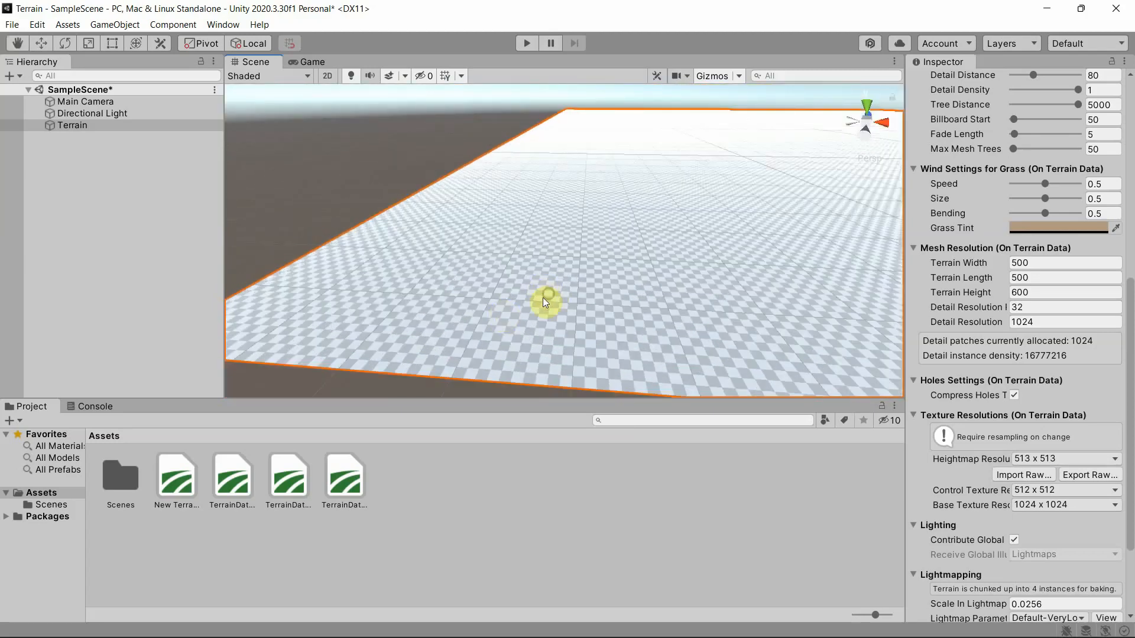
{"action": "scroll", "coordinate": [518, 299], "scroll_direction": "up", "scroll_amount": 2}
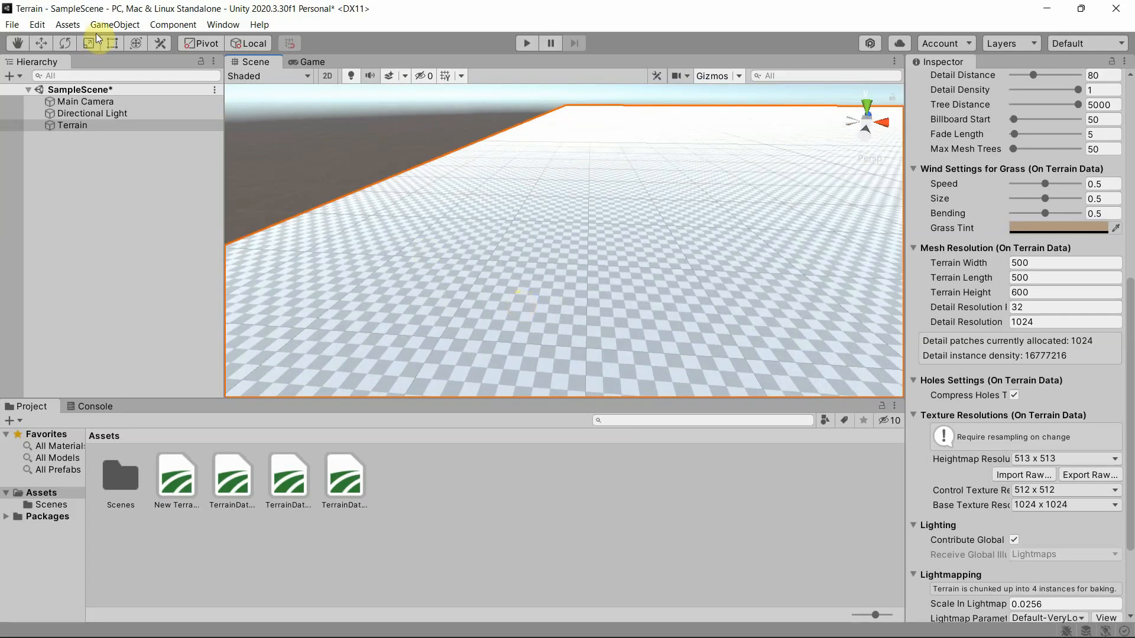
{"action": "left_click", "coordinate": [114, 24]}
{"action": "mouse_move", "coordinate": [139, 90]}
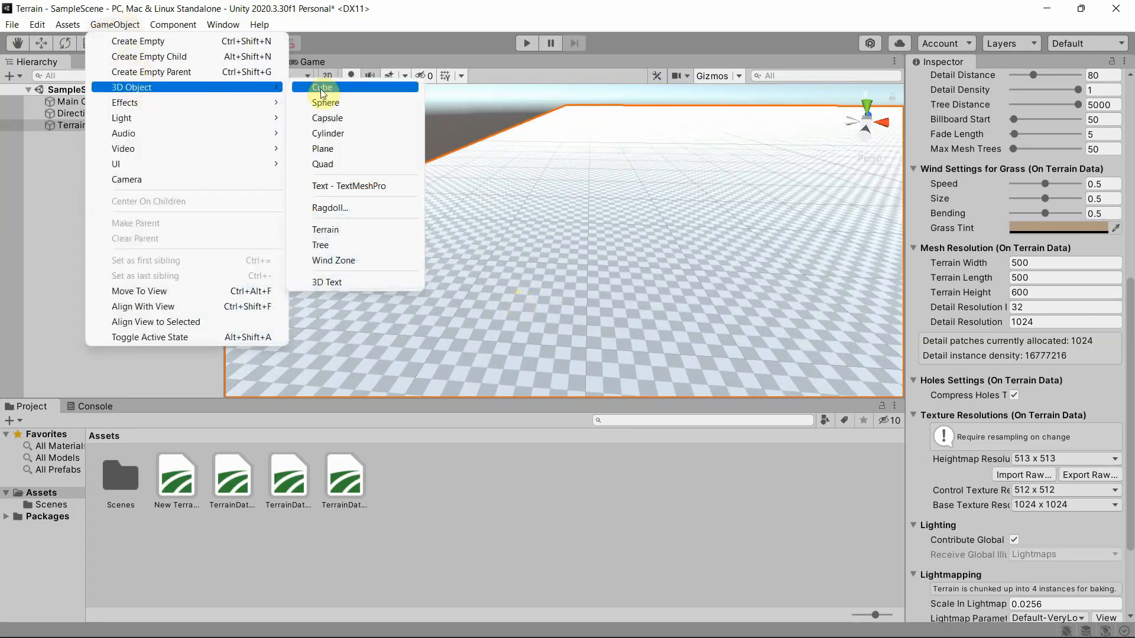
{"action": "left_click", "coordinate": [322, 88]}
{"action": "double_click", "coordinate": [116, 139]}
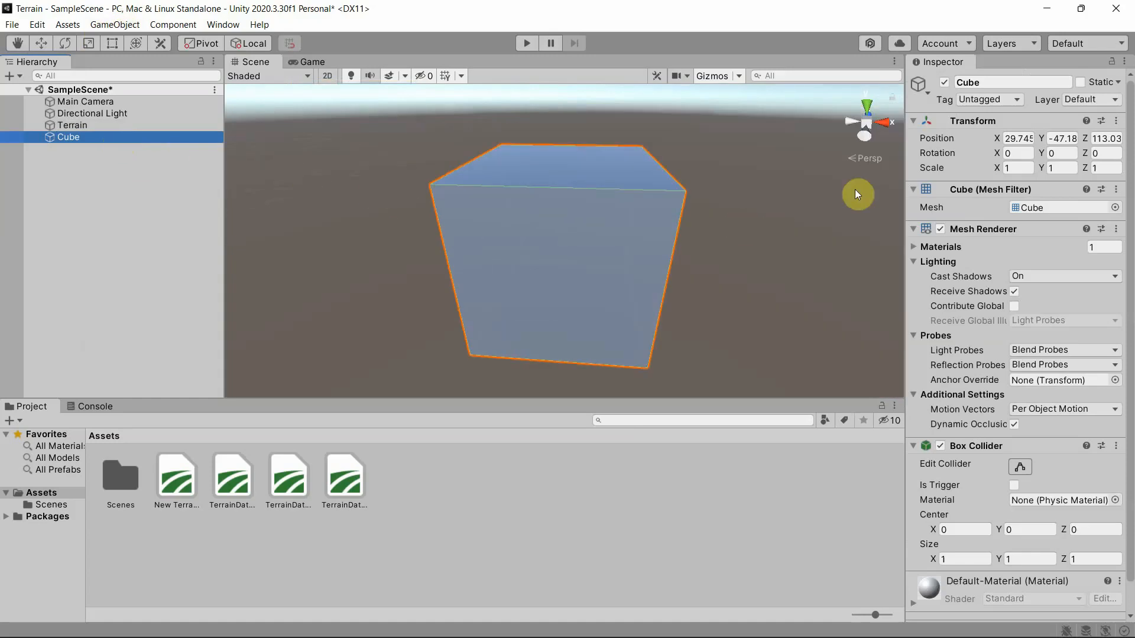
{"action": "left_click", "coordinate": [1115, 120]}
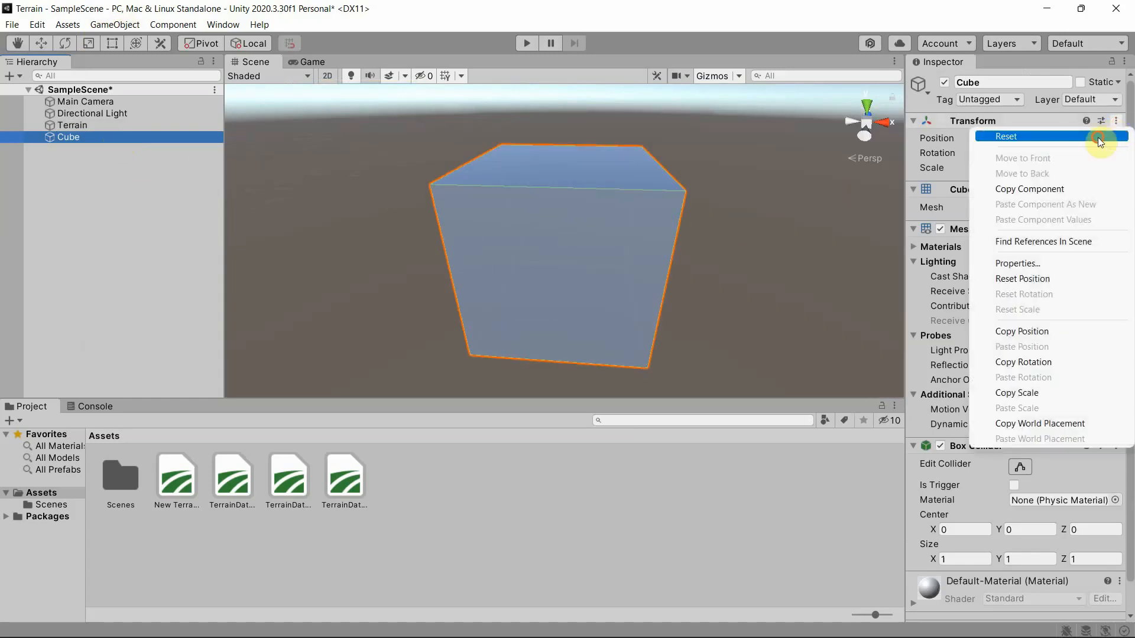
{"action": "left_click", "coordinate": [1097, 137]}
{"action": "double_click", "coordinate": [145, 139]}
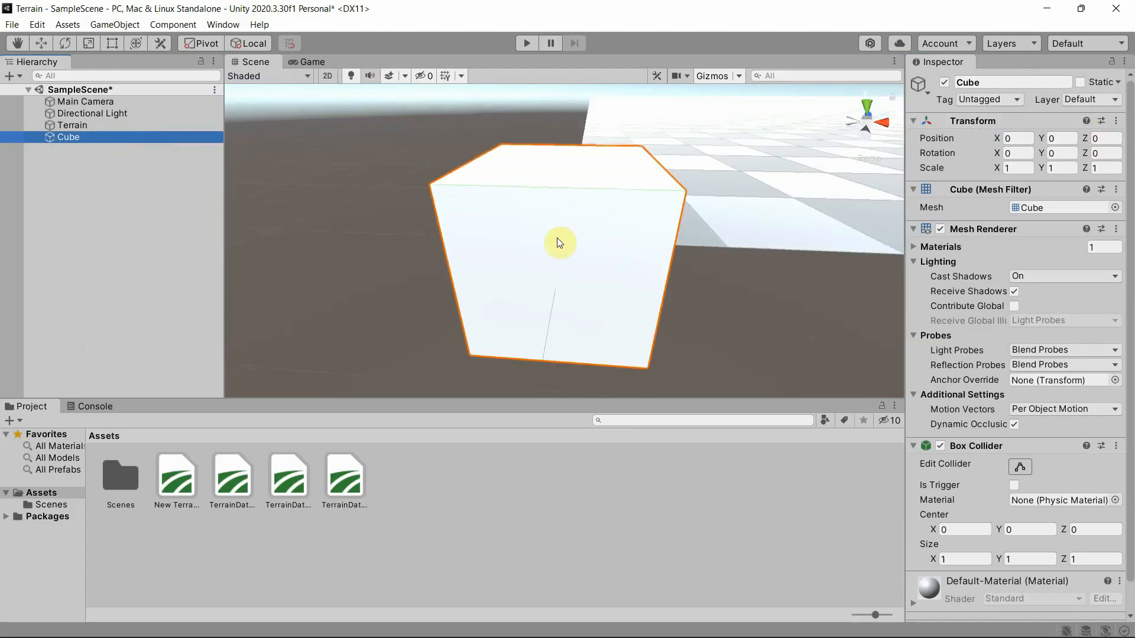
Move the cube onto the terrain near its corner, at about X 2.8, Y 0.49, Z 2.62.
{"action": "middle_click_drag", "start_coordinate": [701, 253], "coordinate": [562, 307]}
{"action": "left_click_drag", "start_coordinate": [643, 203], "coordinate": [355, 239], "text": "alt"}
{"action": "scroll", "coordinate": [630, 262], "scroll_direction": "down", "scroll_amount": 5}
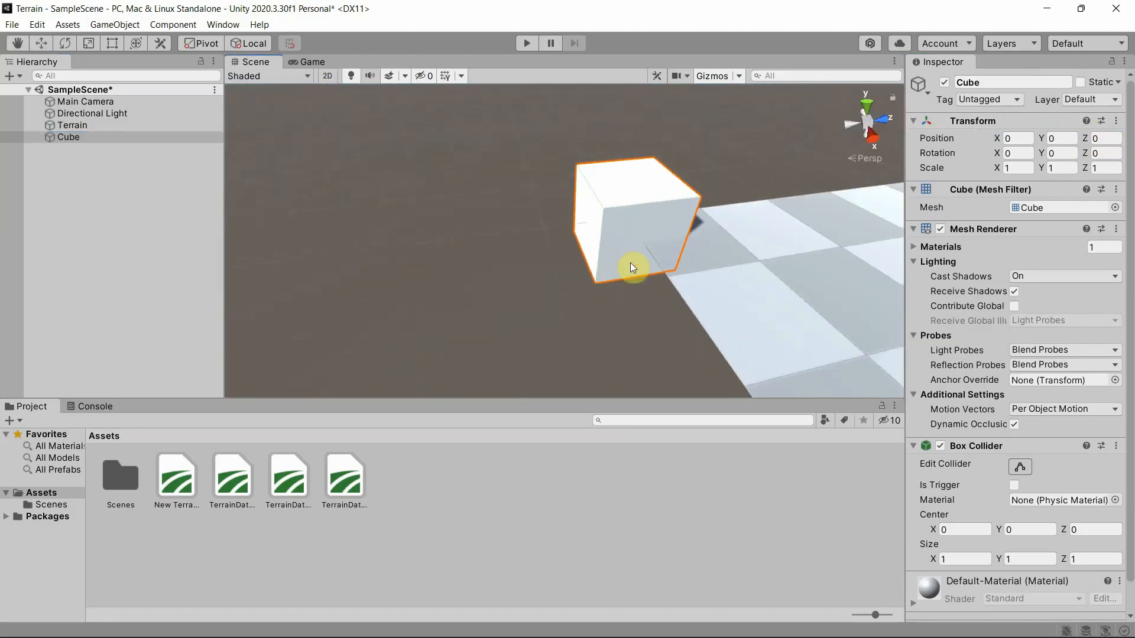
{"action": "scroll", "coordinate": [630, 263], "scroll_direction": "down", "scroll_amount": 3}
{"action": "left_click", "coordinate": [41, 43]}
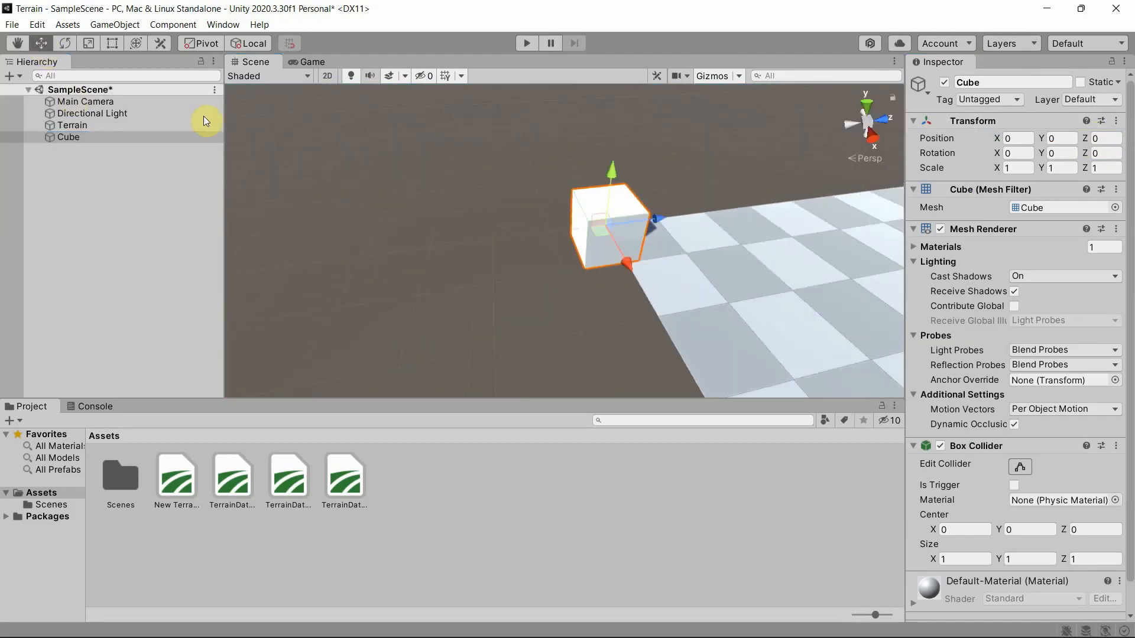
{"action": "left_click_drag", "start_coordinate": [650, 212], "coordinate": [718, 218]}
{"action": "left_click_drag", "start_coordinate": [700, 177], "coordinate": [703, 146]}
{"action": "left_click_drag", "start_coordinate": [722, 226], "coordinate": [785, 343]}
{"action": "right_click_drag", "start_coordinate": [416, 190], "coordinate": [596, 184]}
{"action": "scroll", "coordinate": [657, 228], "scroll_direction": "down", "scroll_amount": 3}
{"action": "scroll", "coordinate": [658, 228], "scroll_direction": "down", "scroll_amount": 2}
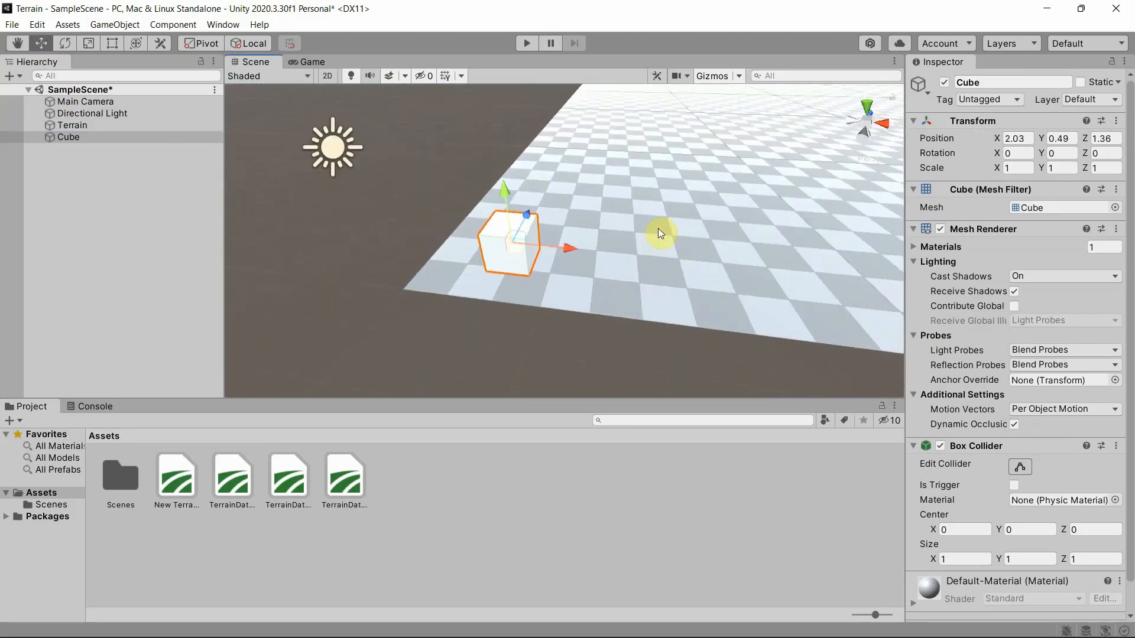
{"action": "right_click_drag", "start_coordinate": [657, 228], "coordinate": [643, 186]}
{"action": "left_click_drag", "start_coordinate": [471, 274], "coordinate": [572, 282]}
{"action": "right_click_drag", "start_coordinate": [576, 220], "coordinate": [633, 215]}
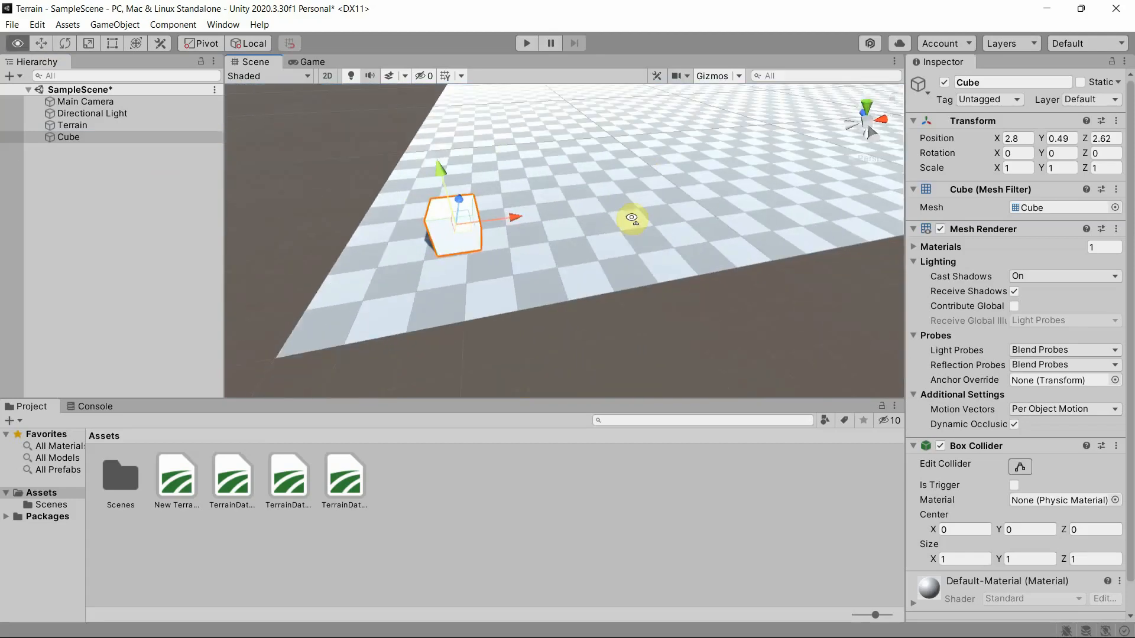
Scale the cube up uniformly to about 104.4 on all axes while viewing the whole terrain.
{"action": "scroll", "coordinate": [625, 243], "scroll_direction": "down", "scroll_amount": 5}
{"action": "scroll", "coordinate": [621, 240], "scroll_direction": "down", "scroll_amount": 6}
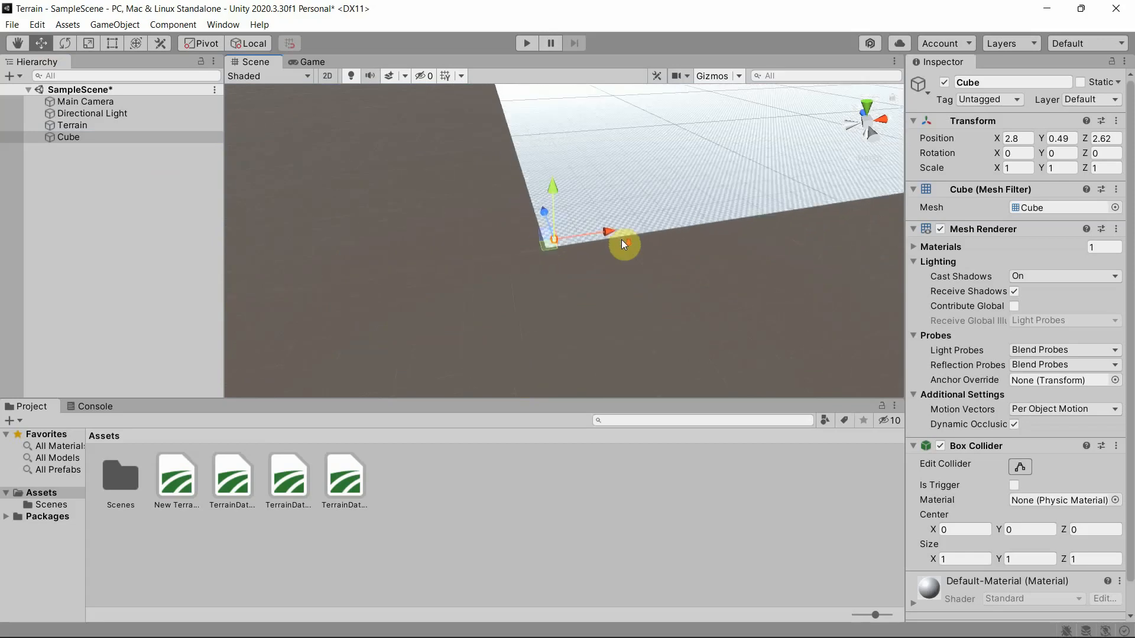
{"action": "middle_click_drag", "start_coordinate": [674, 207], "coordinate": [628, 262]}
{"action": "right_click_drag", "start_coordinate": [658, 183], "coordinate": [648, 220]}
{"action": "middle_click_drag", "start_coordinate": [699, 183], "coordinate": [672, 226]}
{"action": "right_click_drag", "start_coordinate": [727, 258], "coordinate": [700, 257]}
{"action": "middle_click_drag", "start_coordinate": [709, 261], "coordinate": [645, 218]}
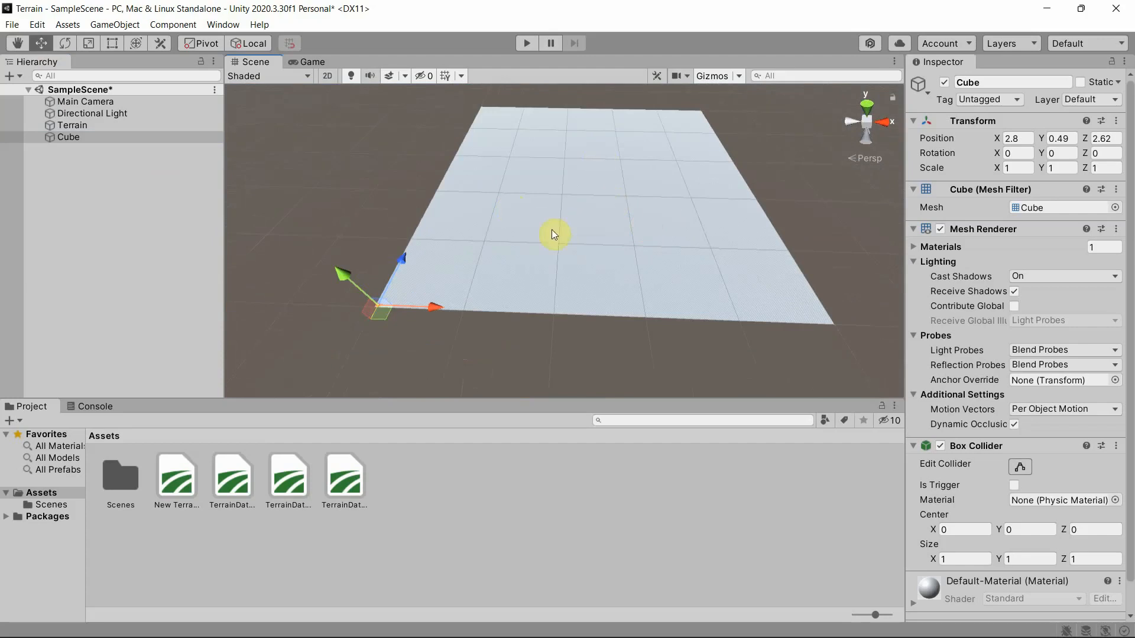
{"action": "left_click", "coordinate": [90, 43]}
{"action": "mouse_move", "coordinate": [380, 304]}
{"action": "left_mouse_down"}
{"action": "mouse_move", "coordinate": [452, 125]}
{"action": "mouse_move", "coordinate": [379, 306]}
{"action": "mouse_move", "coordinate": [425, 122]}
{"action": "mouse_move", "coordinate": [433, 160]}
{"action": "mouse_move", "coordinate": [393, 295]}
{"action": "left_mouse_up"}
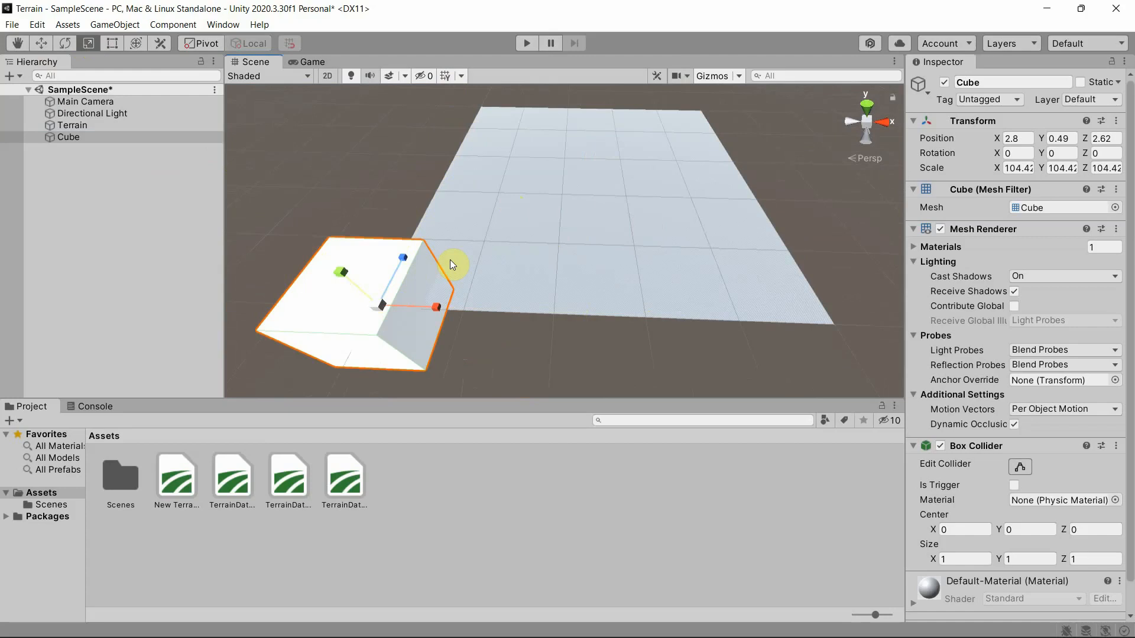
Set the cube's scale to 1 on X, Y, and Z, and frame the cube.
{"action": "left_click", "coordinate": [1017, 167]}
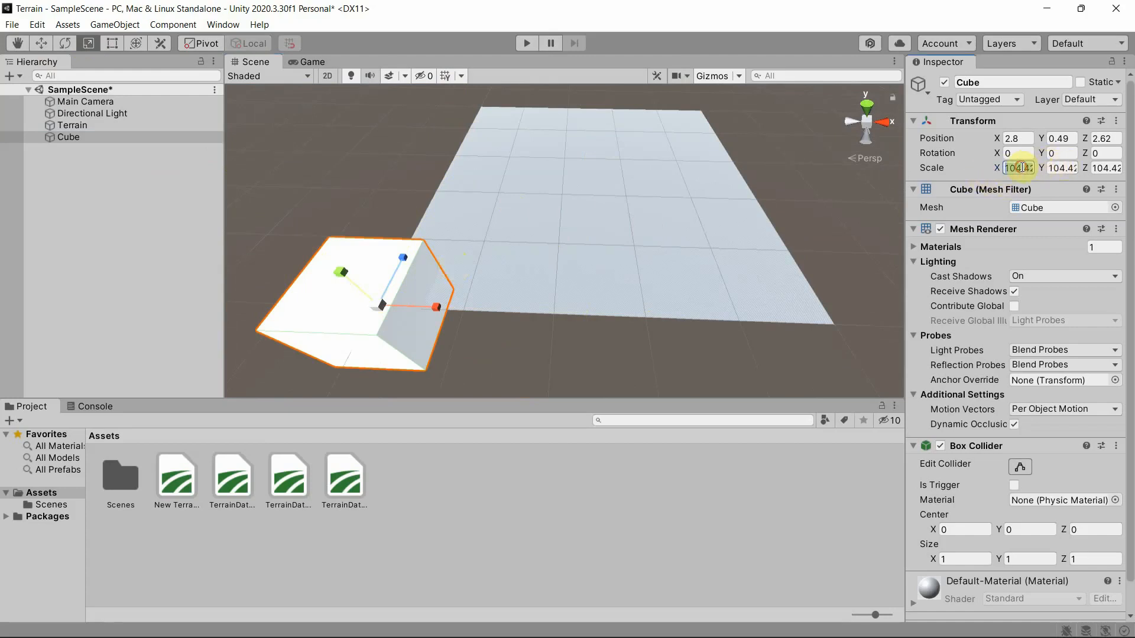
{"action": "type", "text": "1"}
{"action": "key", "text": "Return"}
{"action": "left_click", "coordinate": [1062, 168]}
{"action": "type", "text": "1"}
{"action": "key", "text": "Tab"}
{"action": "type", "text": "1"}
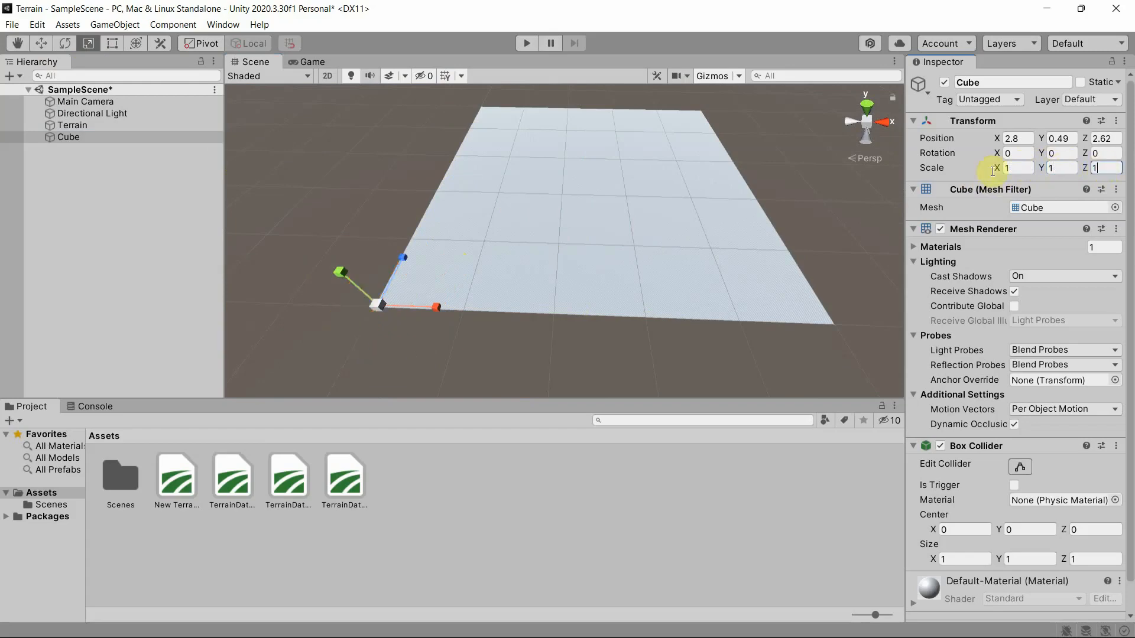
{"action": "double_click", "coordinate": [74, 137]}
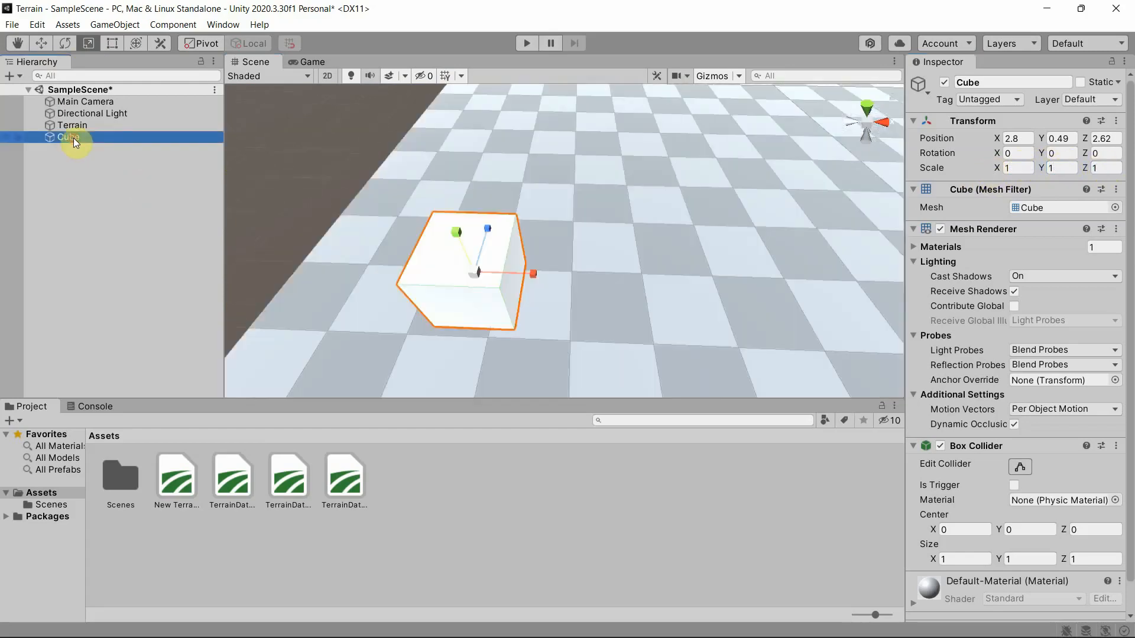
Add a 3D capsule beside the cube and move it to about X 4.1, Y 0.87, Z 2.54.
{"action": "left_click", "coordinate": [41, 43]}
{"action": "scroll", "coordinate": [554, 268], "scroll_direction": "down", "scroll_amount": 3}
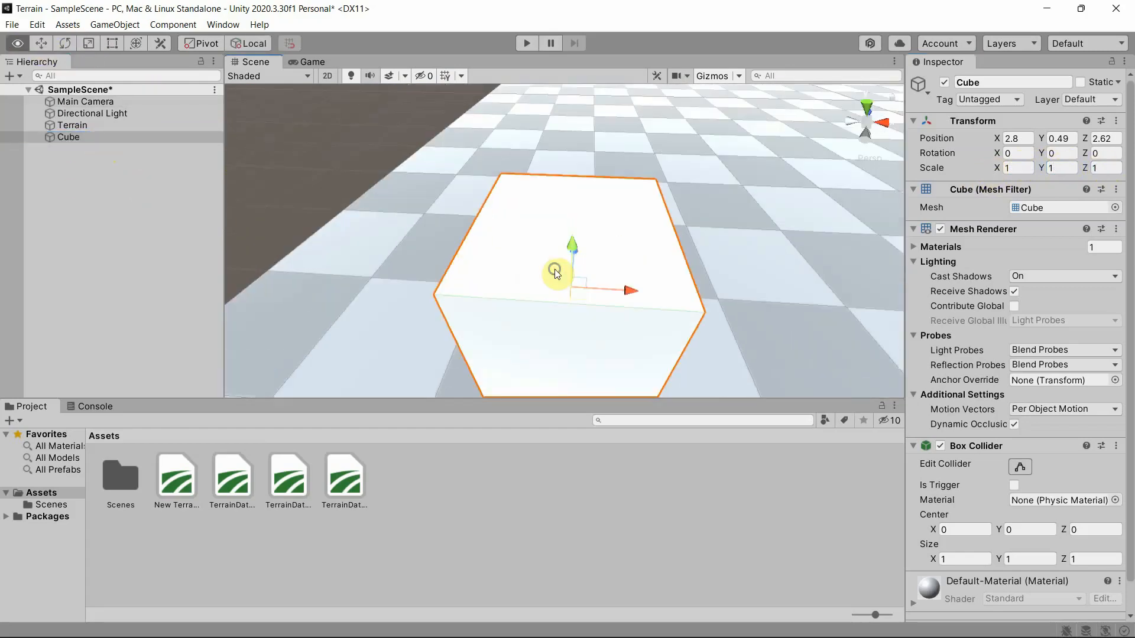
{"action": "right_click_drag", "start_coordinate": [554, 268], "coordinate": [548, 231]}
{"action": "scroll", "coordinate": [548, 232], "scroll_direction": "down", "scroll_amount": 3}
{"action": "middle_click_drag", "start_coordinate": [548, 232], "coordinate": [460, 205]}
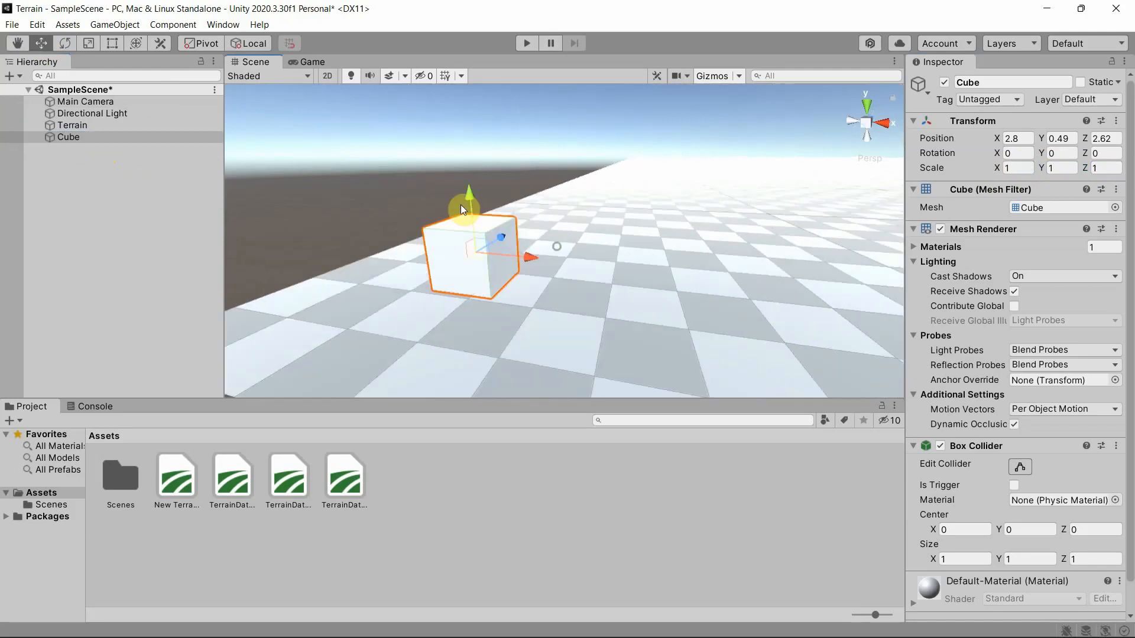
{"action": "left_click", "coordinate": [116, 24]}
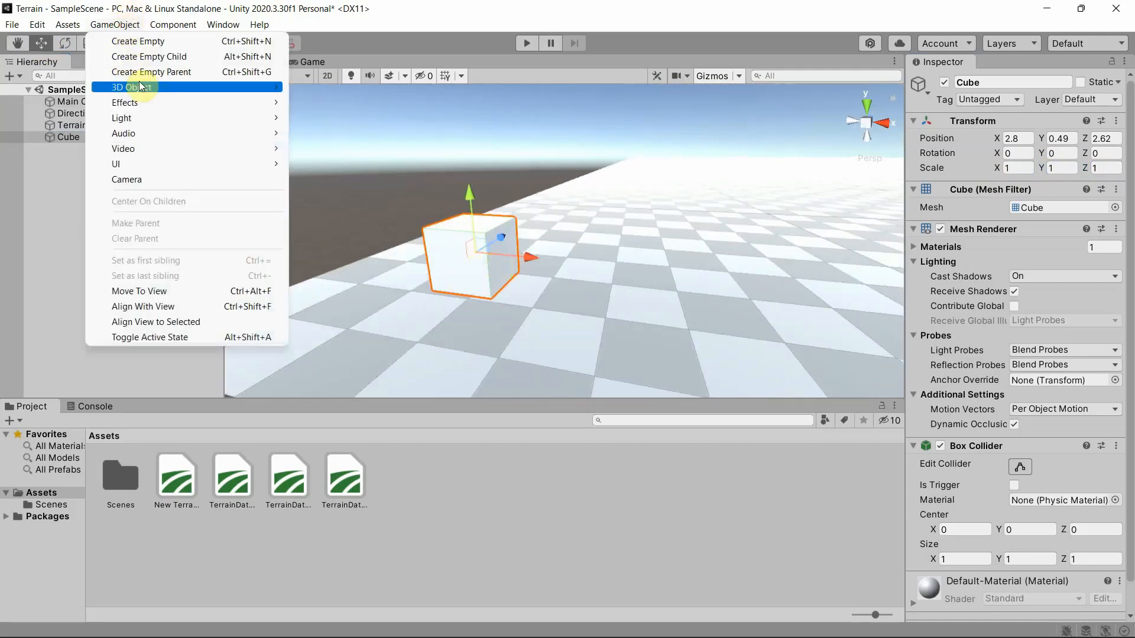
{"action": "mouse_move", "coordinate": [145, 89]}
{"action": "left_click", "coordinate": [356, 118]}
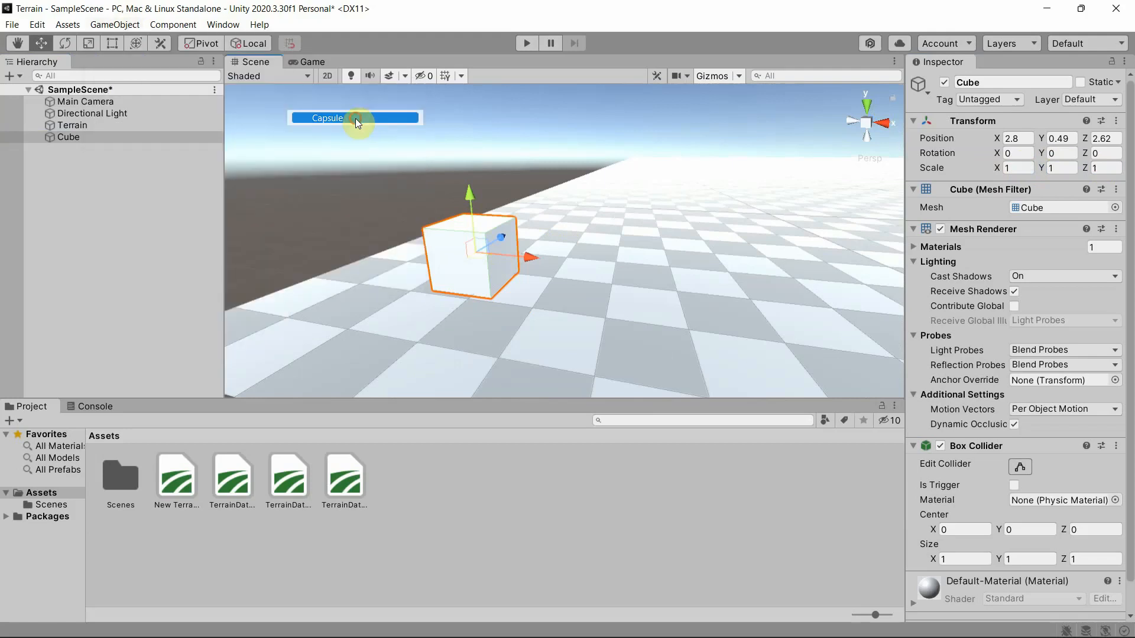
{"action": "key", "text": "Return"}
{"action": "left_click", "coordinate": [620, 245]}
{"action": "left_click", "coordinate": [578, 211]}
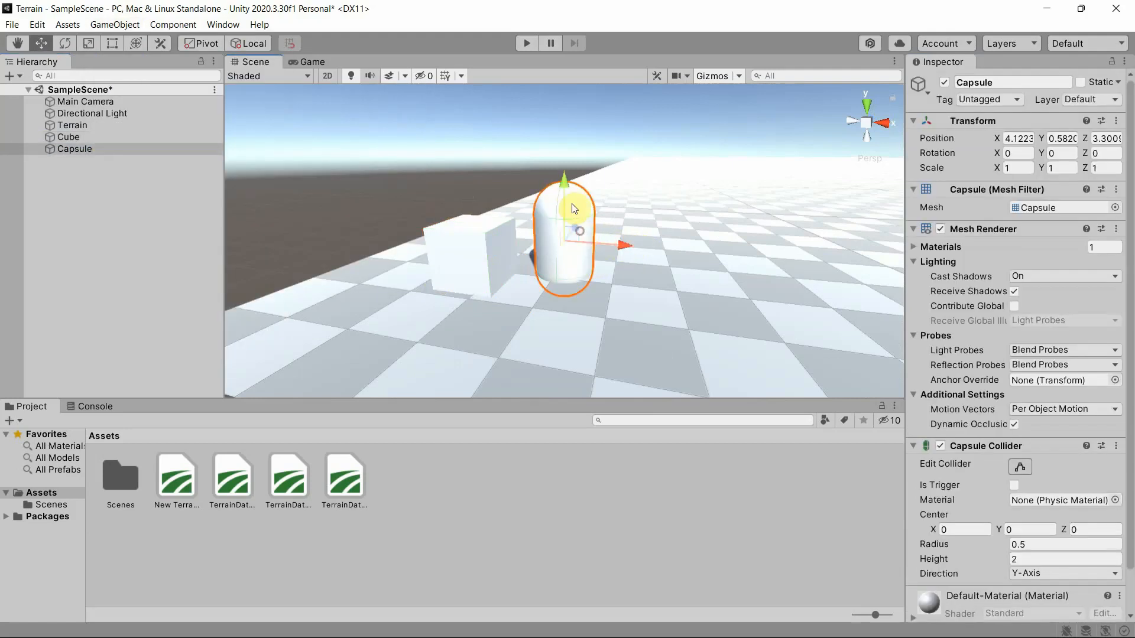
{"action": "mouse_move", "coordinate": [565, 201]}
{"action": "left_mouse_down"}
{"action": "mouse_move", "coordinate": [568, 180]}
{"action": "mouse_move", "coordinate": [599, 225]}
{"action": "mouse_move", "coordinate": [630, 233]}
{"action": "mouse_move", "coordinate": [576, 217]}
{"action": "left_mouse_up"}
Examine the size of the cube and capsule in relation to the large terrain.
{"action": "scroll", "coordinate": [701, 248], "scroll_direction": "down", "scroll_amount": 5}
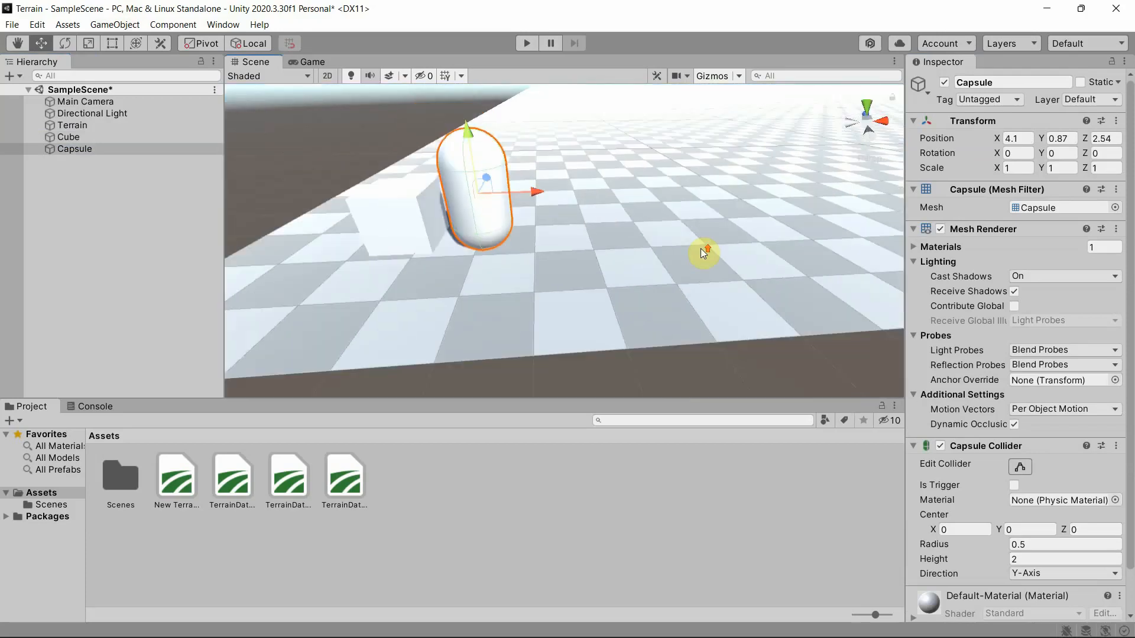
{"action": "scroll", "coordinate": [700, 248], "scroll_direction": "down", "scroll_amount": 3}
{"action": "middle_click_drag", "start_coordinate": [700, 248], "coordinate": [531, 348]}
{"action": "right_click_drag", "start_coordinate": [658, 220], "coordinate": [582, 231]}
{"action": "scroll", "coordinate": [679, 250], "scroll_direction": "down", "scroll_amount": 5}
{"action": "scroll", "coordinate": [679, 250], "scroll_direction": "down", "scroll_amount": 2}
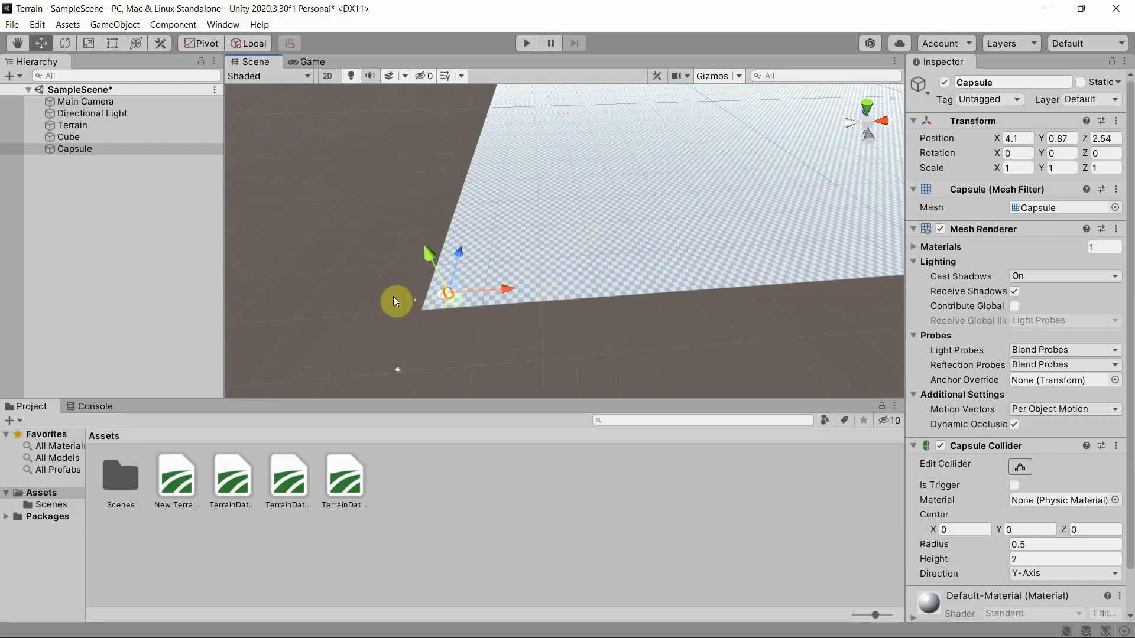
{"action": "right_click_drag", "start_coordinate": [731, 176], "coordinate": [605, 240]}
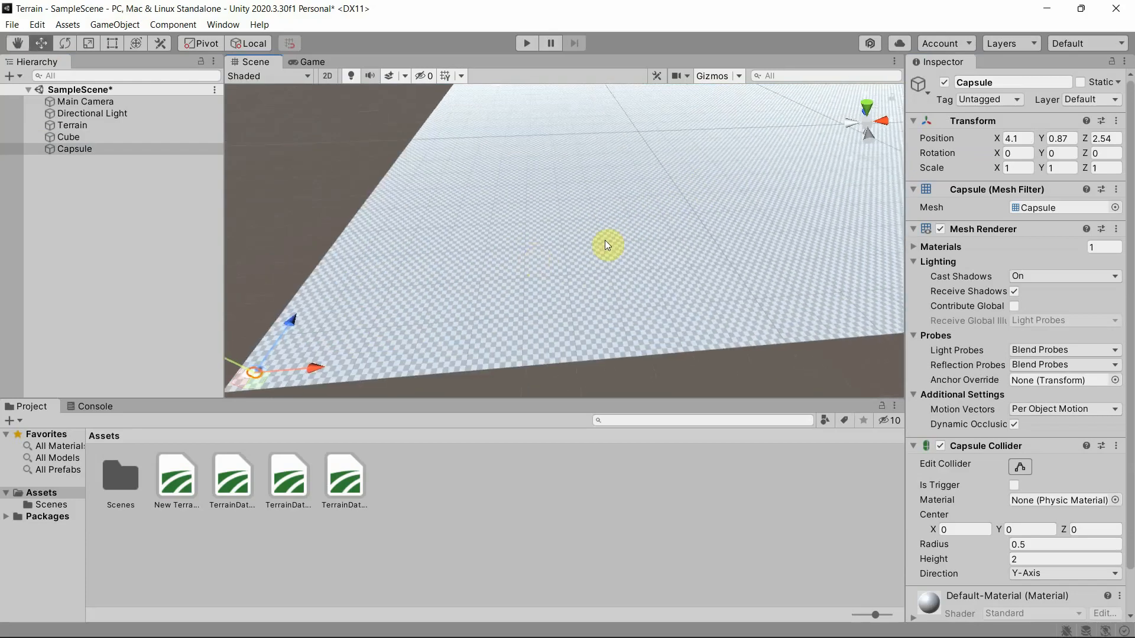
Delete both the cube and the capsule from the scene.
{"action": "left_click", "coordinate": [85, 137]}
{"action": "left_click", "coordinate": [87, 147], "text": "ctrl"}
{"action": "key", "text": "Delete"}
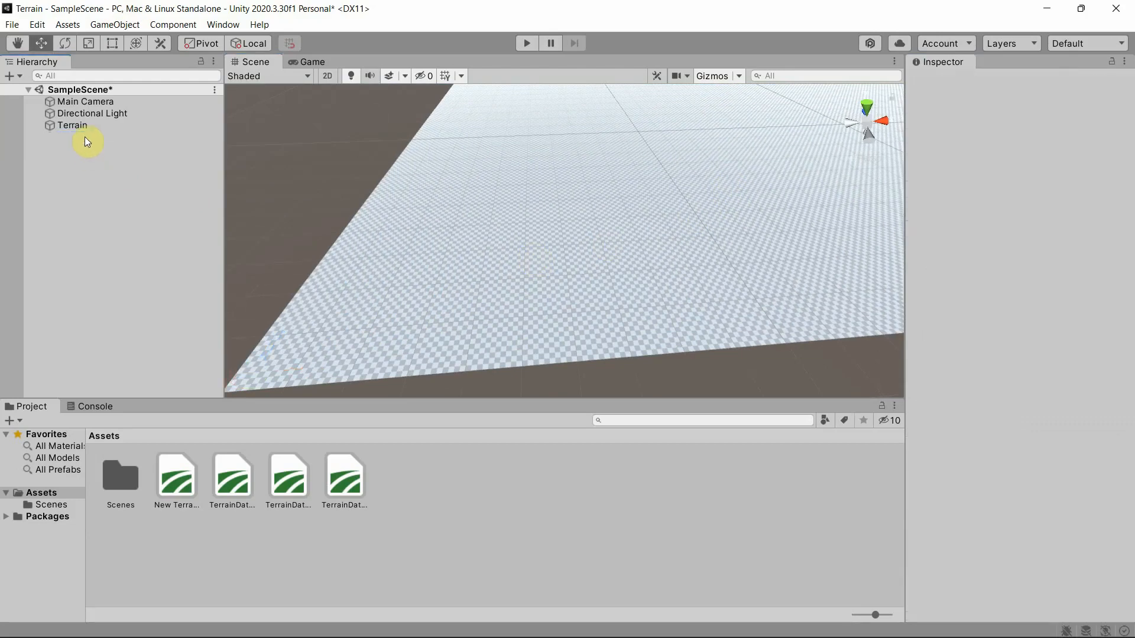
Select the terrain and activate its Paint Terrain tool in Raise or Lower Terrain mode.
{"action": "left_click", "coordinate": [84, 126]}
{"action": "right_click_drag", "start_coordinate": [730, 182], "coordinate": [719, 208]}
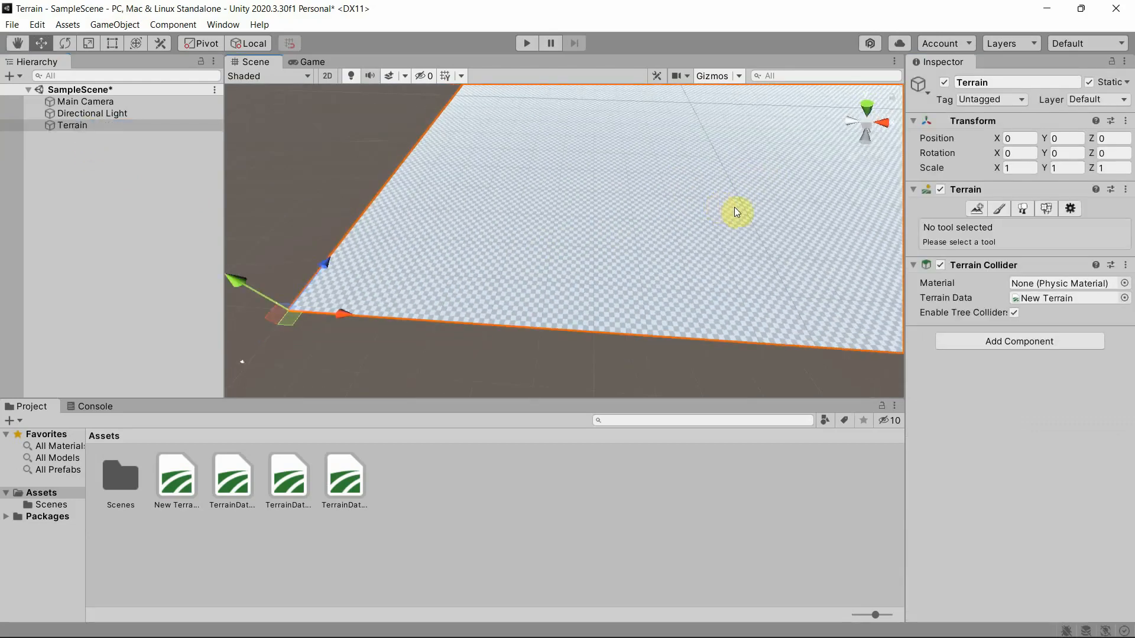
{"action": "scroll", "coordinate": [735, 209], "scroll_direction": "down", "scroll_amount": 3}
{"action": "middle_click_drag", "start_coordinate": [685, 194], "coordinate": [656, 232]}
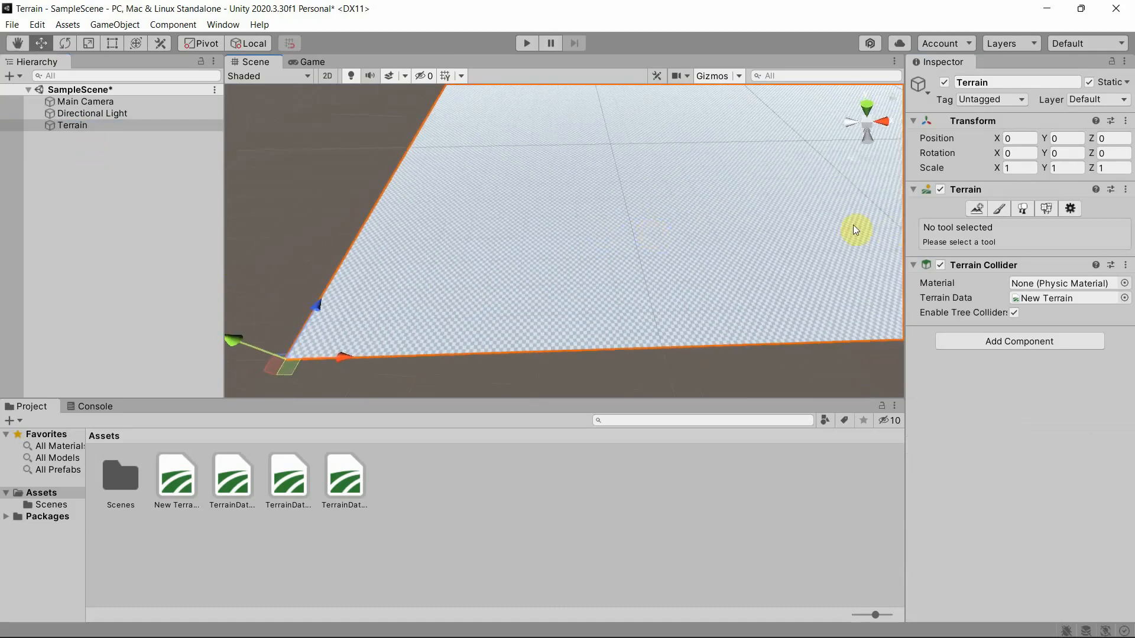
{"action": "left_click", "coordinate": [998, 209]}
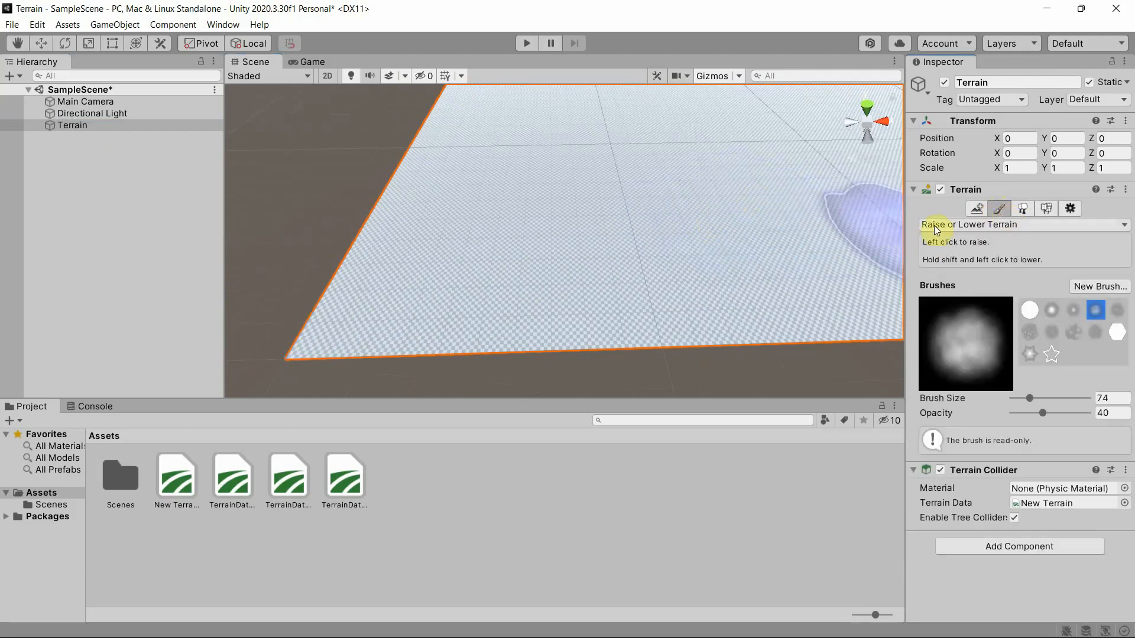
{"action": "left_click", "coordinate": [967, 226]}
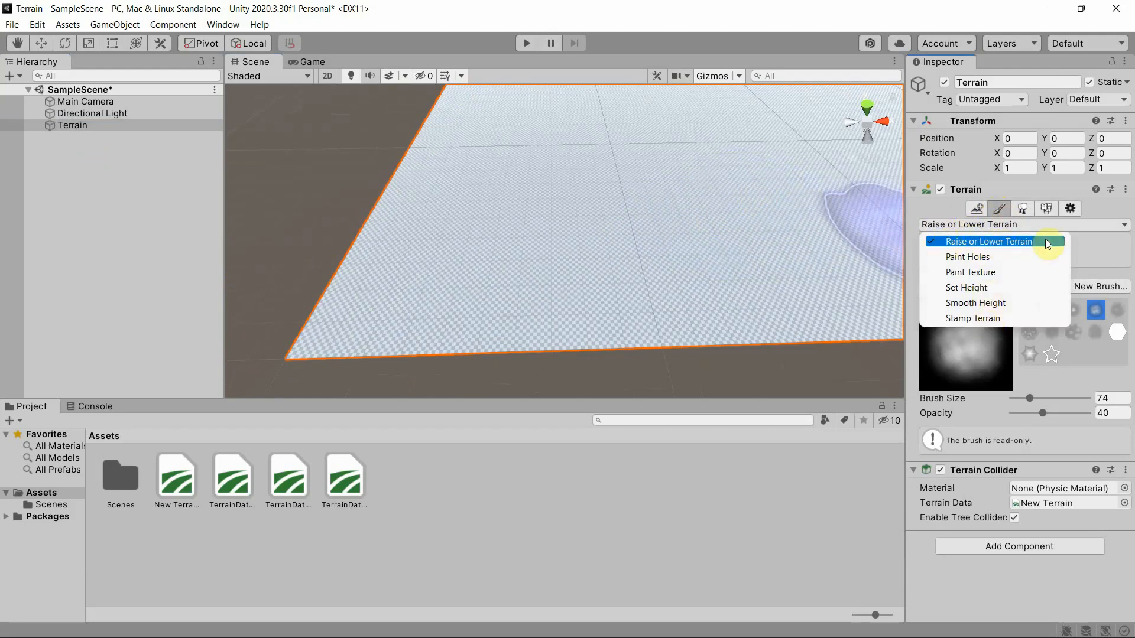
{"action": "left_click", "coordinate": [1009, 240]}
Raise a flat round plateau near the terrain's near corner using the solid circle brush.
{"action": "scroll", "coordinate": [800, 215], "scroll_direction": "down", "scroll_amount": 3}
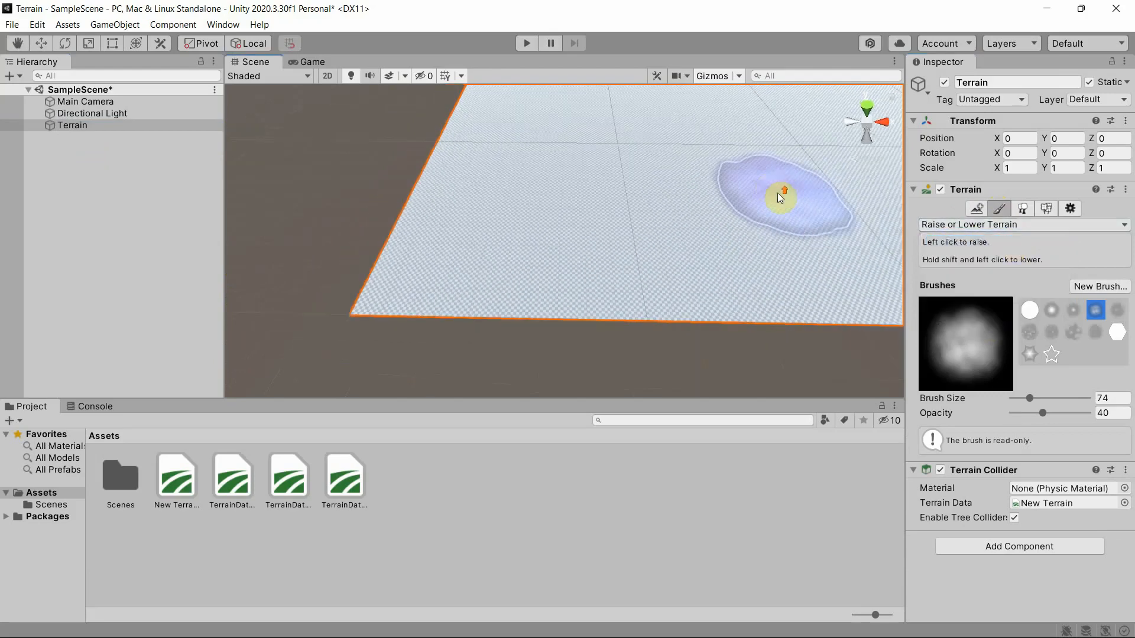
{"action": "scroll", "coordinate": [778, 192], "scroll_direction": "down", "scroll_amount": 4}
{"action": "middle_click_drag", "start_coordinate": [777, 193], "coordinate": [762, 213]}
{"action": "scroll", "coordinate": [707, 240], "scroll_direction": "up", "scroll_amount": 5}
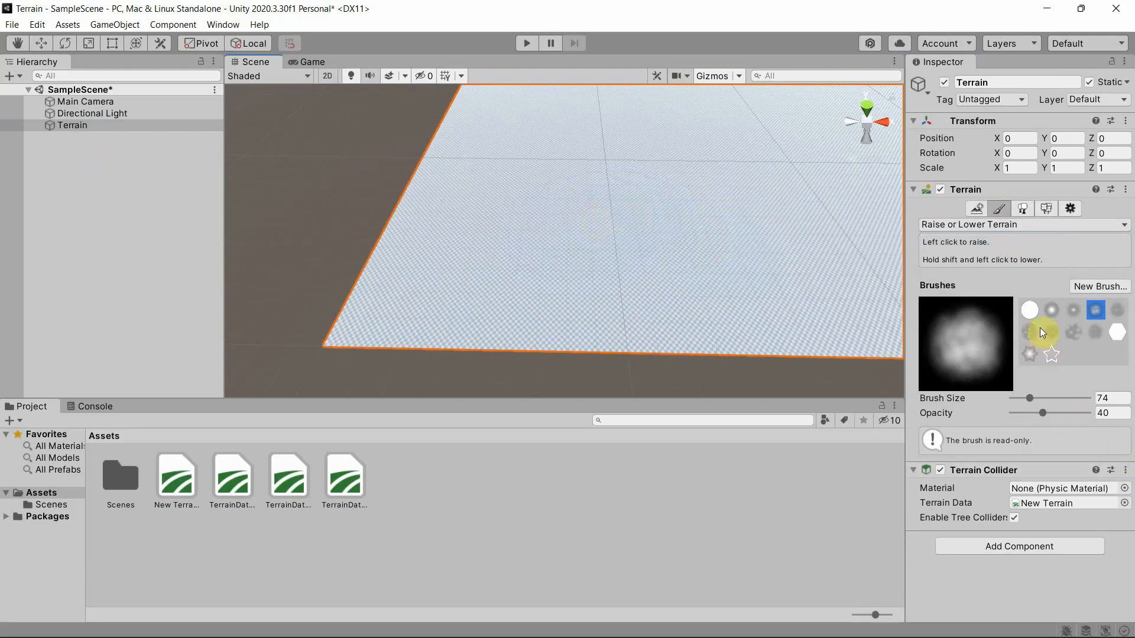
{"action": "left_click", "coordinate": [1028, 311]}
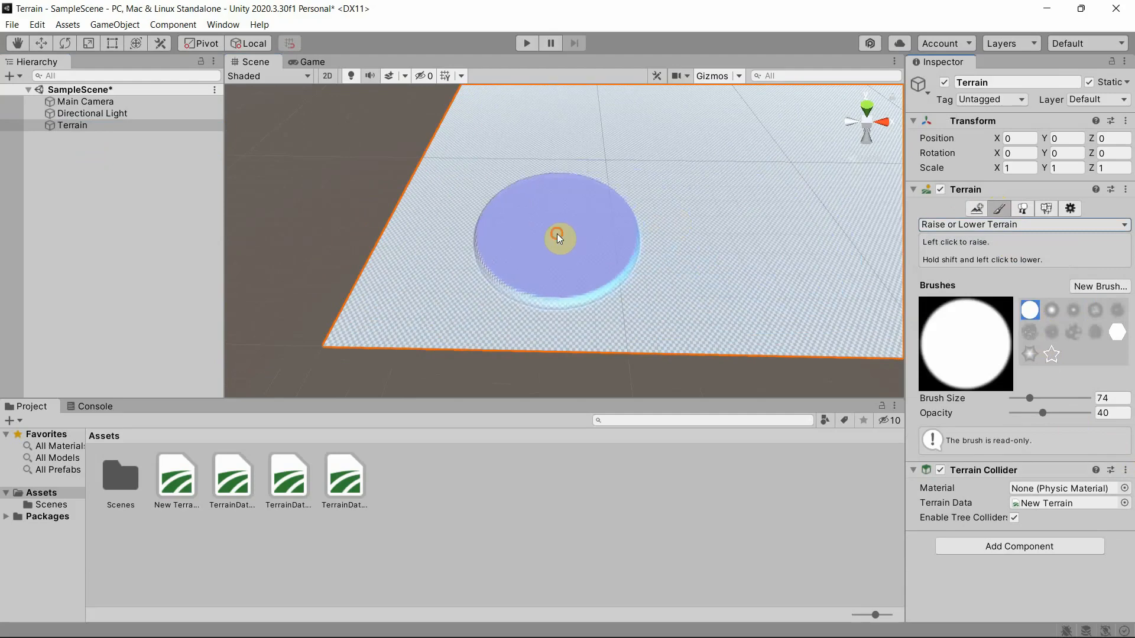
{"action": "left_click", "coordinate": [557, 238]}
{"action": "middle_click_drag", "start_coordinate": [789, 280], "coordinate": [605, 276]}
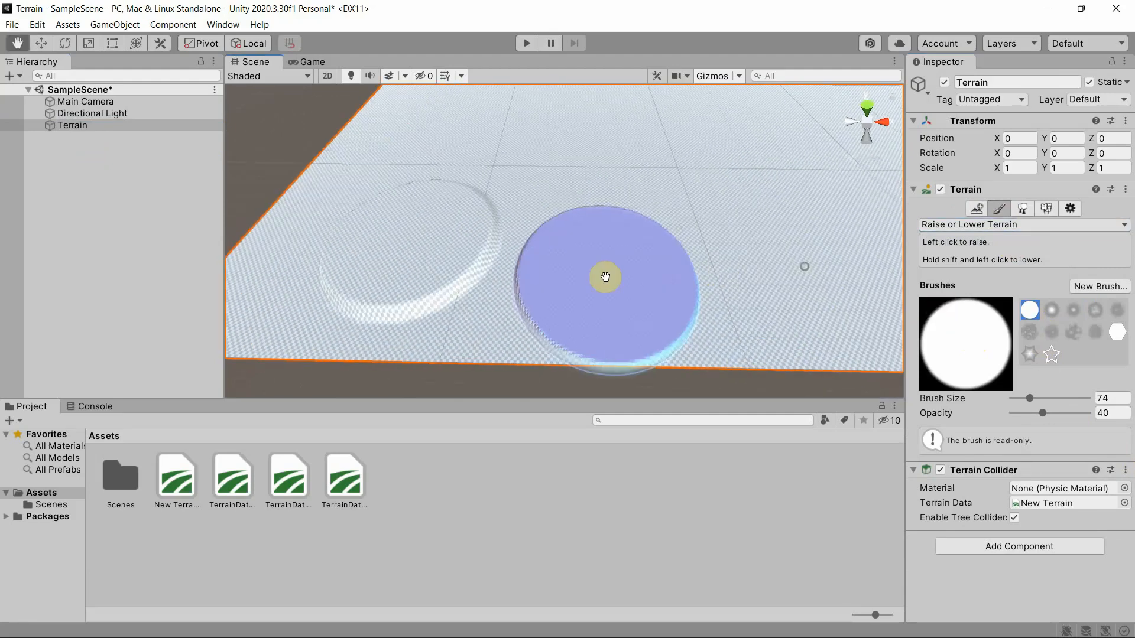
Raise small rough mounds beside the round plateau using the cloudy brush at size 52 and opacity 77.4.
{"action": "left_click", "coordinate": [1117, 311]}
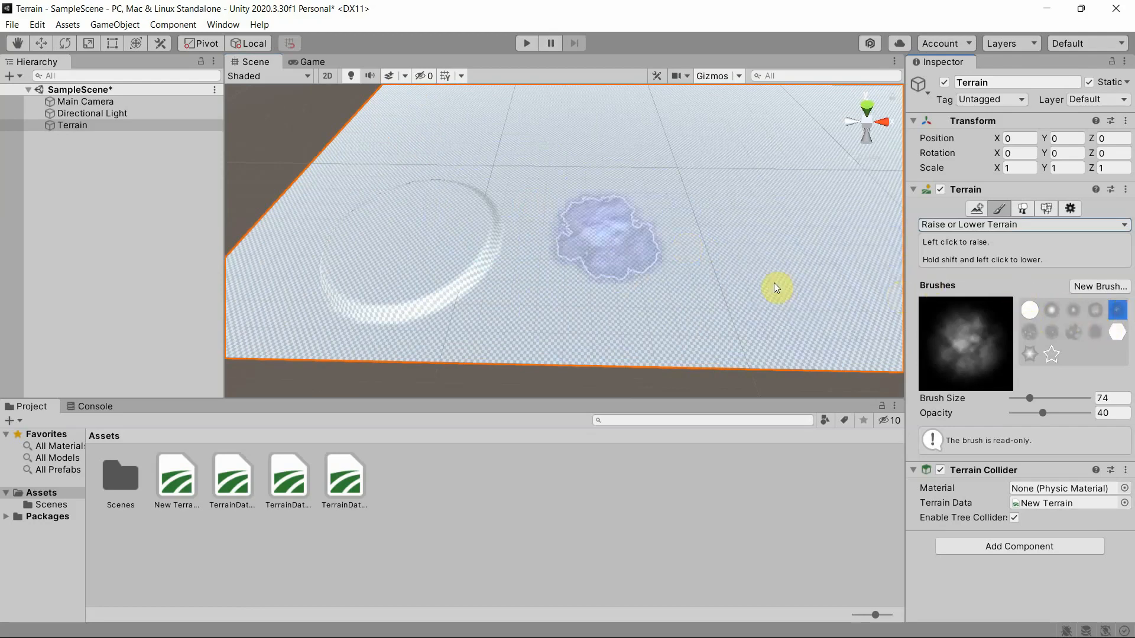
{"action": "middle_click_drag", "start_coordinate": [645, 235], "coordinate": [524, 245]}
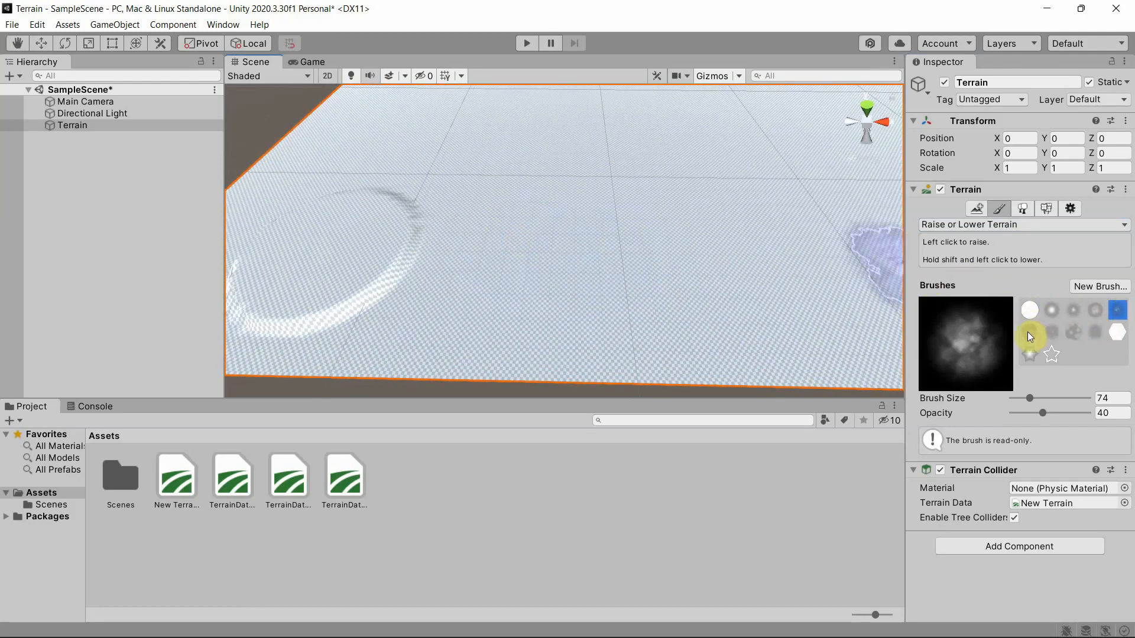
{"action": "mouse_move", "coordinate": [1030, 399]}
{"action": "left_mouse_down"}
{"action": "mouse_move", "coordinate": [1038, 397]}
{"action": "mouse_move", "coordinate": [1030, 413]}
{"action": "left_mouse_up"}
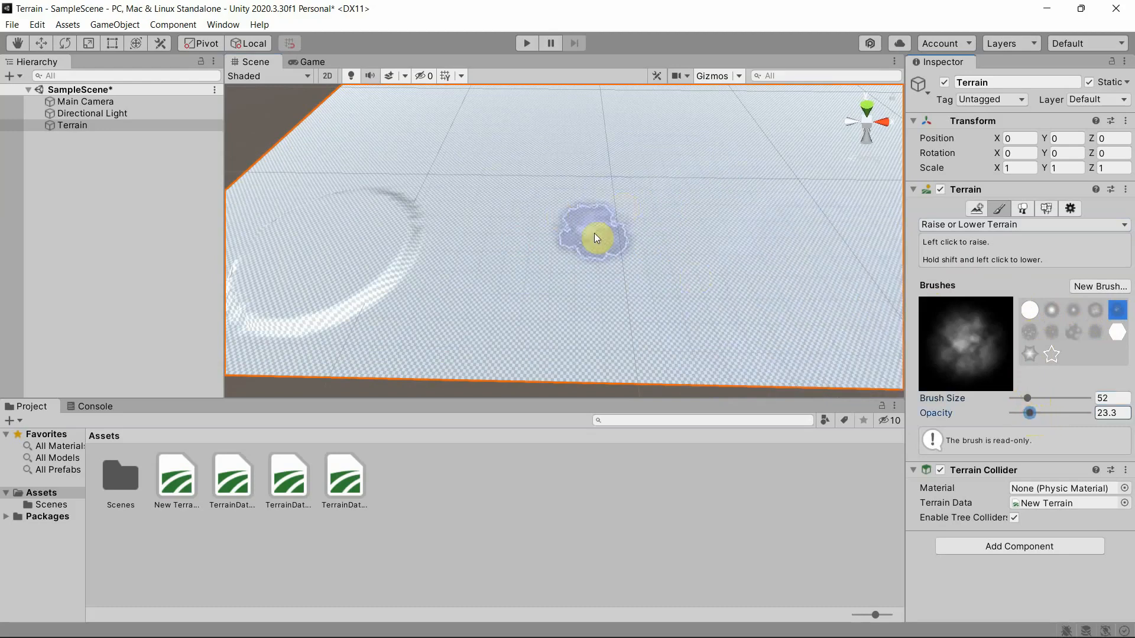
{"action": "left_click_drag", "start_coordinate": [1041, 417], "coordinate": [1072, 416]}
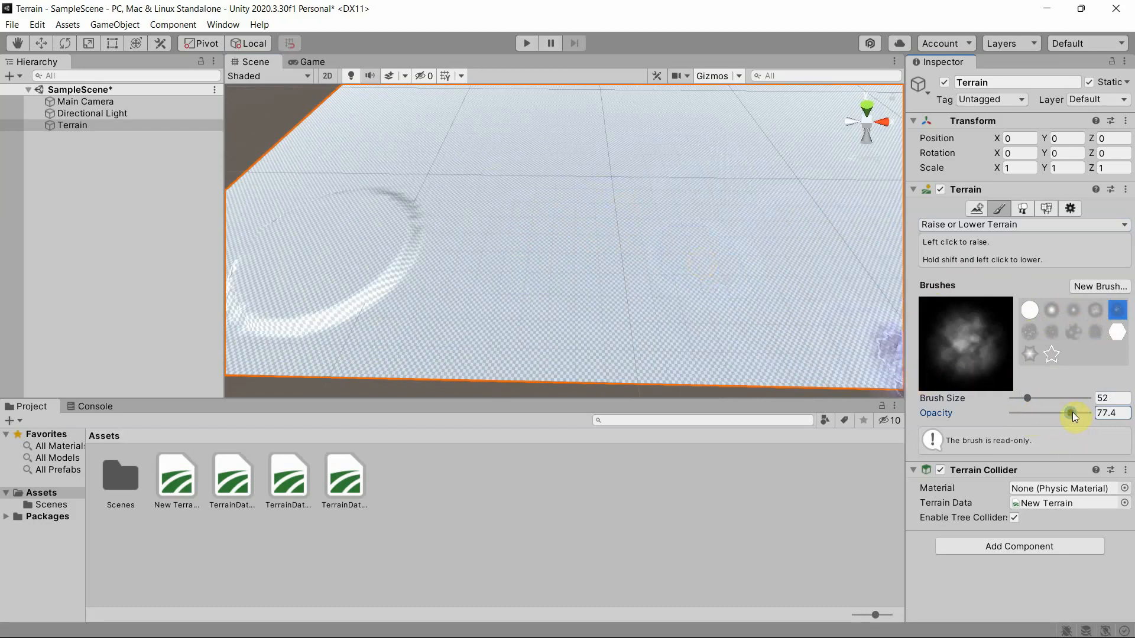
{"action": "left_click", "coordinate": [528, 252]}
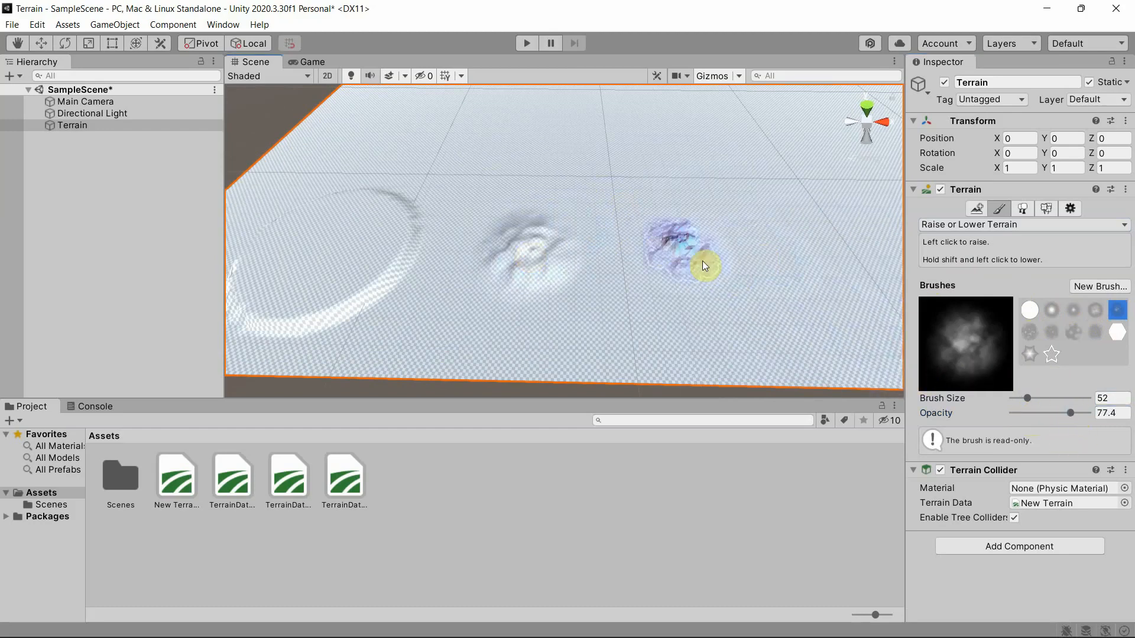
Raise a large rugged mountain over the small mounds using the cloudy brush at size 125 and opacity 30.1.
{"action": "mouse_move", "coordinate": [1070, 412]}
{"action": "left_mouse_down"}
{"action": "mouse_move", "coordinate": [1032, 413]}
{"action": "mouse_move", "coordinate": [1034, 396]}
{"action": "mouse_move", "coordinate": [1052, 403]}
{"action": "mouse_move", "coordinate": [1019, 393]}
{"action": "left_mouse_up"}
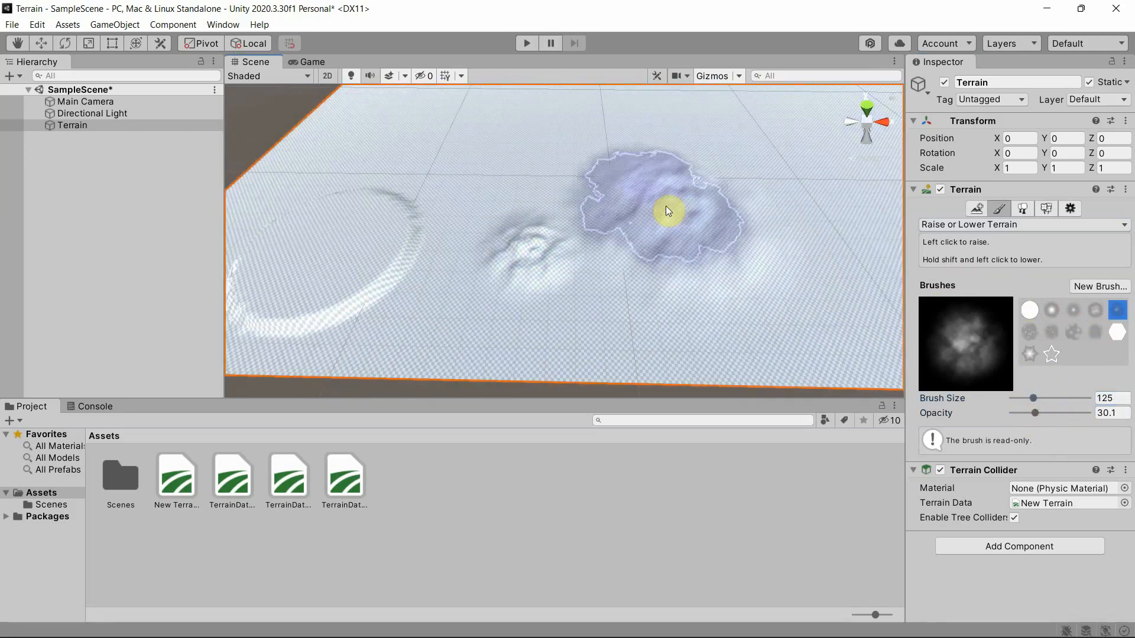
{"action": "mouse_move", "coordinate": [666, 210]}
{"action": "left_mouse_down"}
{"action": "mouse_move", "coordinate": [653, 190]}
{"action": "mouse_move", "coordinate": [626, 190]}
{"action": "mouse_move", "coordinate": [733, 195]}
{"action": "left_mouse_up"}
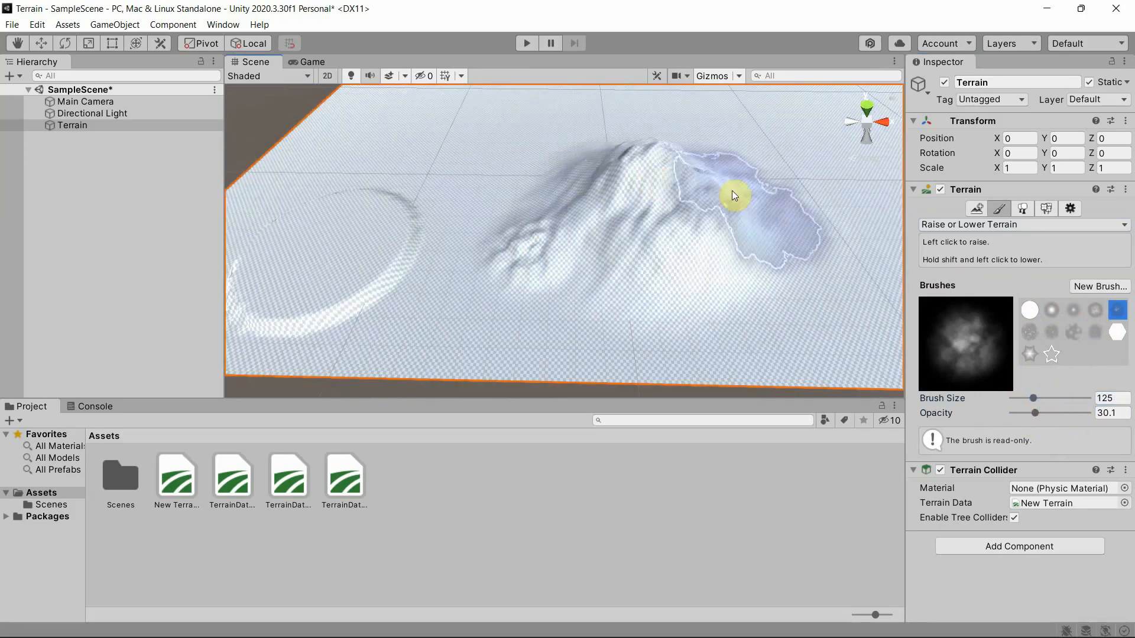
{"action": "left_click", "coordinate": [732, 191]}
{"action": "middle_click_drag", "start_coordinate": [767, 187], "coordinate": [741, 200]}
Extend the mountain toward the round plateau with rough foothills and build up its main peak with further raise strokes.
{"action": "left_click", "coordinate": [446, 180]}
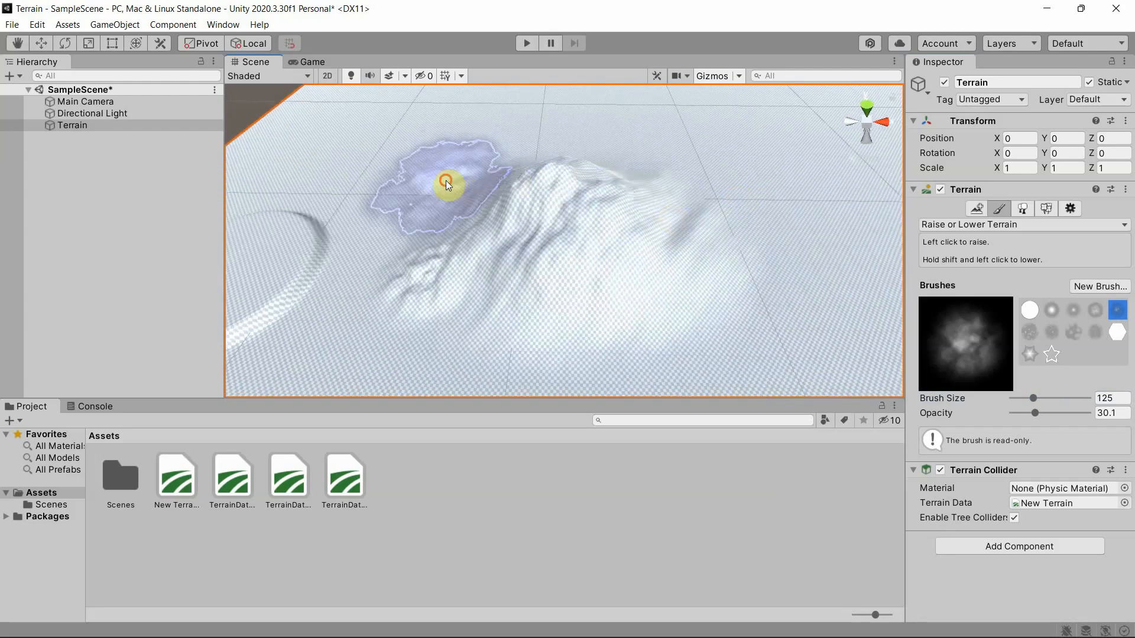
{"action": "left_click_drag", "start_coordinate": [445, 180], "coordinate": [449, 197]}
{"action": "scroll", "coordinate": [523, 197], "scroll_direction": "down", "scroll_amount": 1}
{"action": "middle_click_drag", "start_coordinate": [537, 204], "coordinate": [565, 222]}
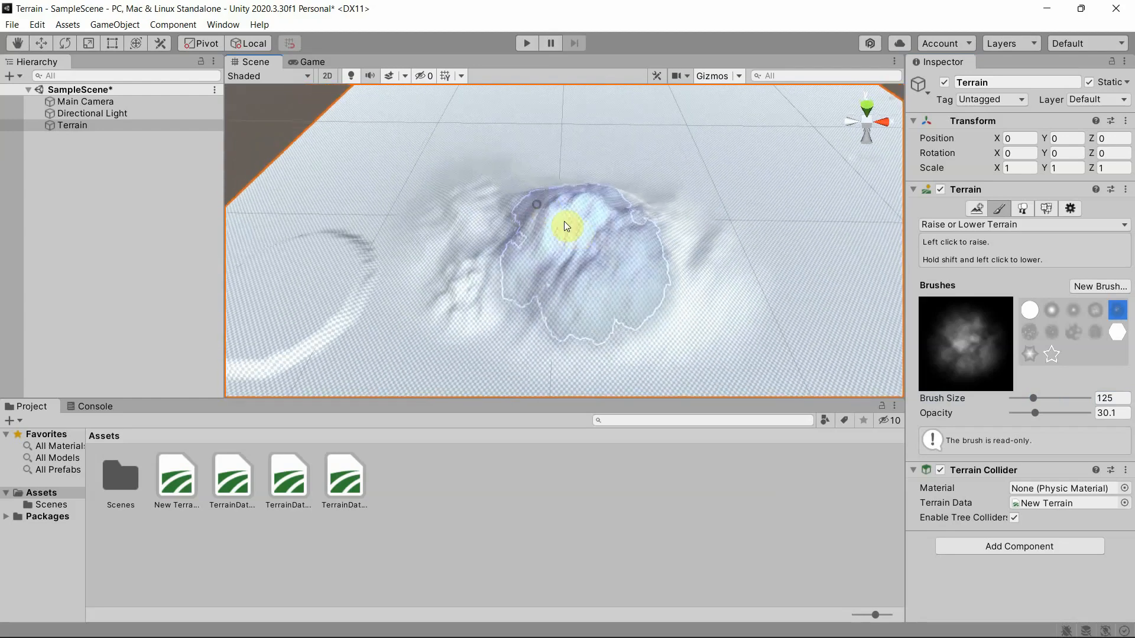
{"action": "mouse_move", "coordinate": [564, 224]}
{"action": "left_mouse_down"}
{"action": "mouse_move", "coordinate": [559, 184]}
{"action": "mouse_move", "coordinate": [654, 195]}
{"action": "left_mouse_up"}
{"action": "mouse_move", "coordinate": [562, 201]}
{"action": "middle_mouse_down"}
{"action": "mouse_move", "coordinate": [577, 216]}
{"action": "mouse_move", "coordinate": [757, 198]}
{"action": "middle_mouse_up"}
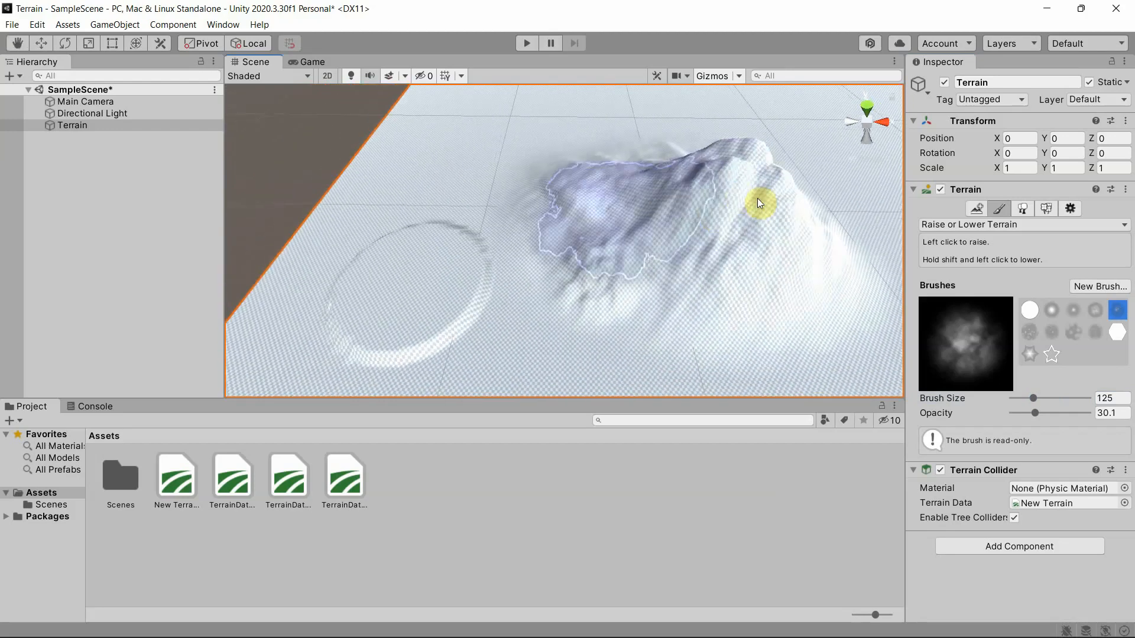
Lower the round plateau beside the mountain to ground level with the cloudy brush.
{"action": "right_click_drag", "start_coordinate": [757, 203], "coordinate": [562, 198]}
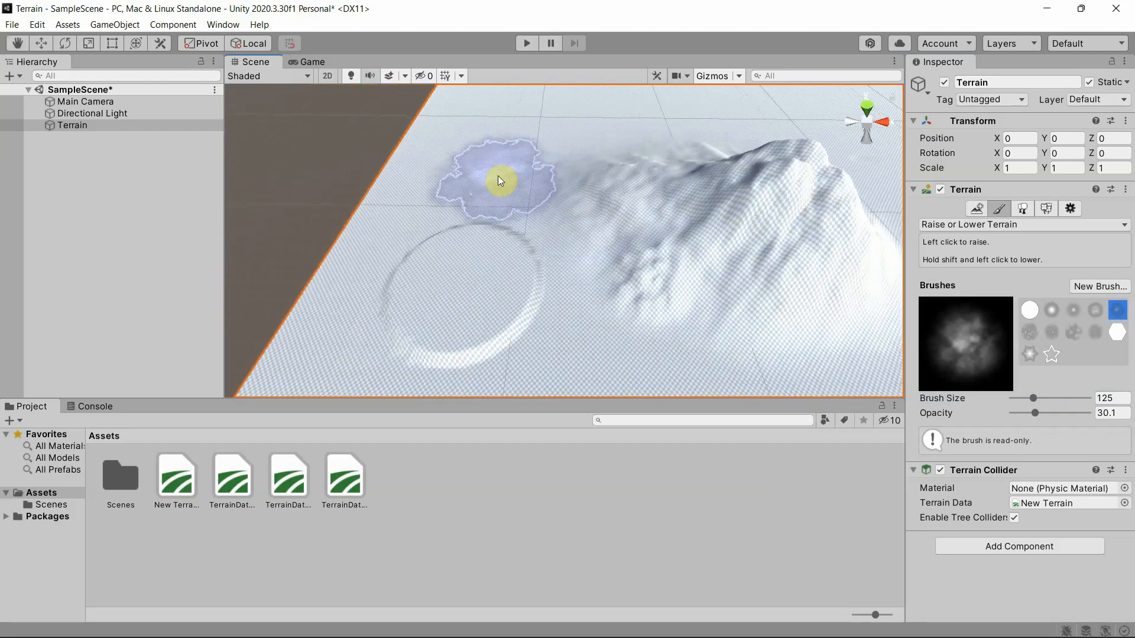
{"action": "left_click_drag", "start_coordinate": [497, 176], "coordinate": [438, 266], "text": "shift"}
{"action": "middle_click_drag", "start_coordinate": [615, 190], "coordinate": [512, 207]}
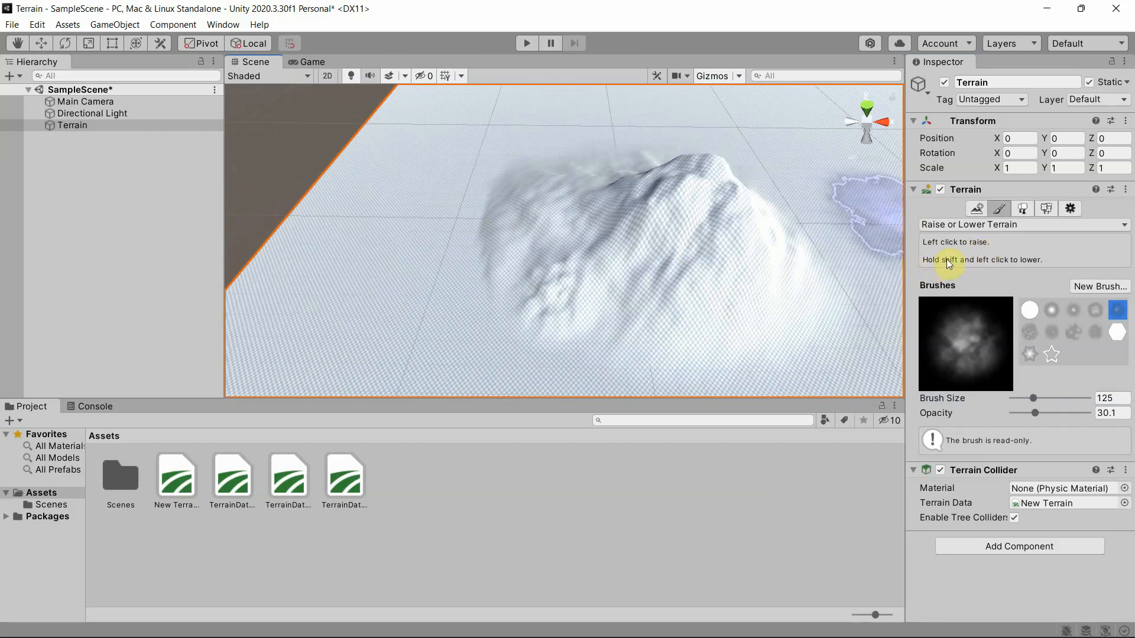
Sculpt further rough ridges along the mountain's crest with the cloudy brush.
{"action": "mouse_move", "coordinate": [639, 176]}
{"action": "middle_mouse_down"}
{"action": "mouse_move", "coordinate": [558, 206]}
{"action": "mouse_move", "coordinate": [505, 251]}
{"action": "middle_mouse_up"}
{"action": "mouse_move", "coordinate": [581, 265]}
{"action": "left_mouse_down"}
{"action": "mouse_move", "coordinate": [605, 289]}
{"action": "mouse_move", "coordinate": [679, 274]}
{"action": "left_mouse_up"}
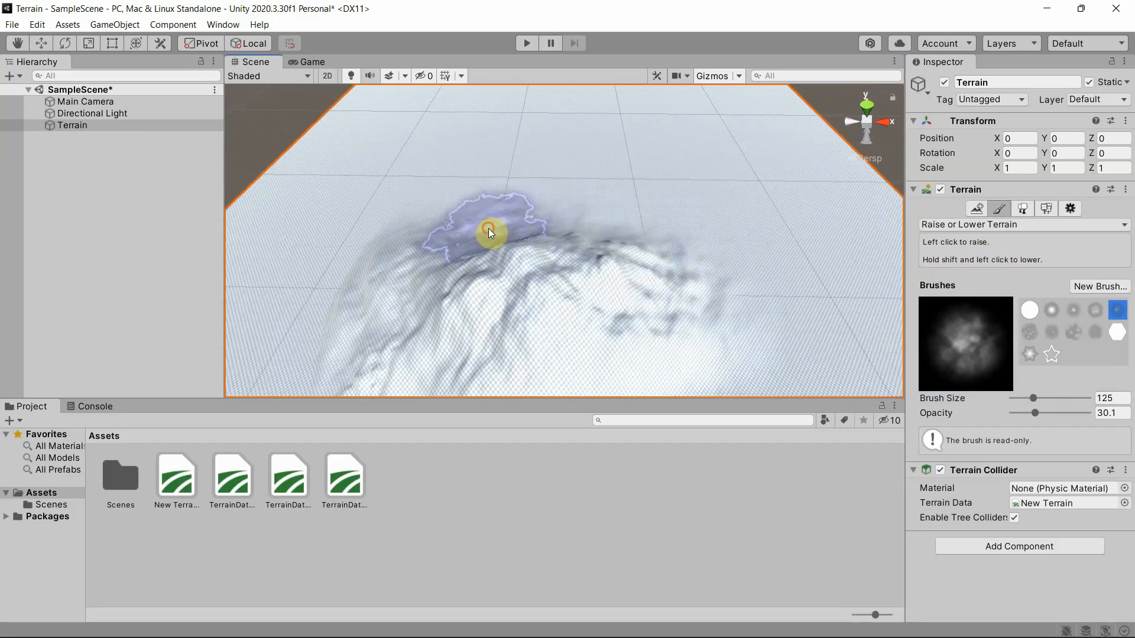
{"action": "middle_click_drag", "start_coordinate": [540, 194], "coordinate": [562, 382]}
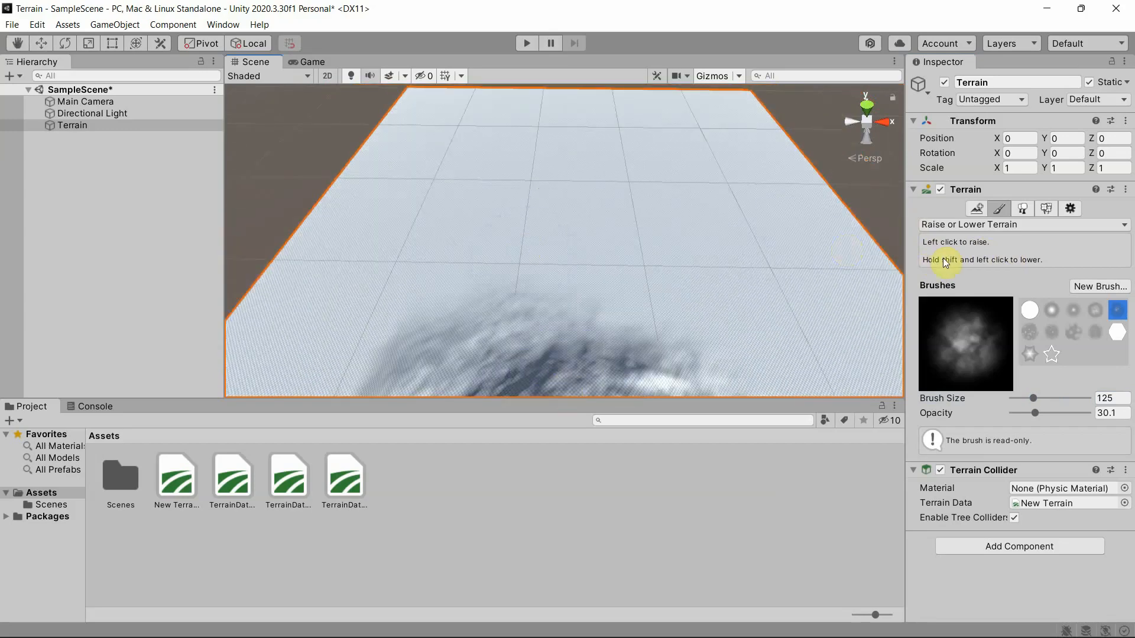
Try cutting a hole in the flat ground beside the mountain with Paint Holes and the soft round brush, and undo it.
{"action": "left_click", "coordinate": [986, 224]}
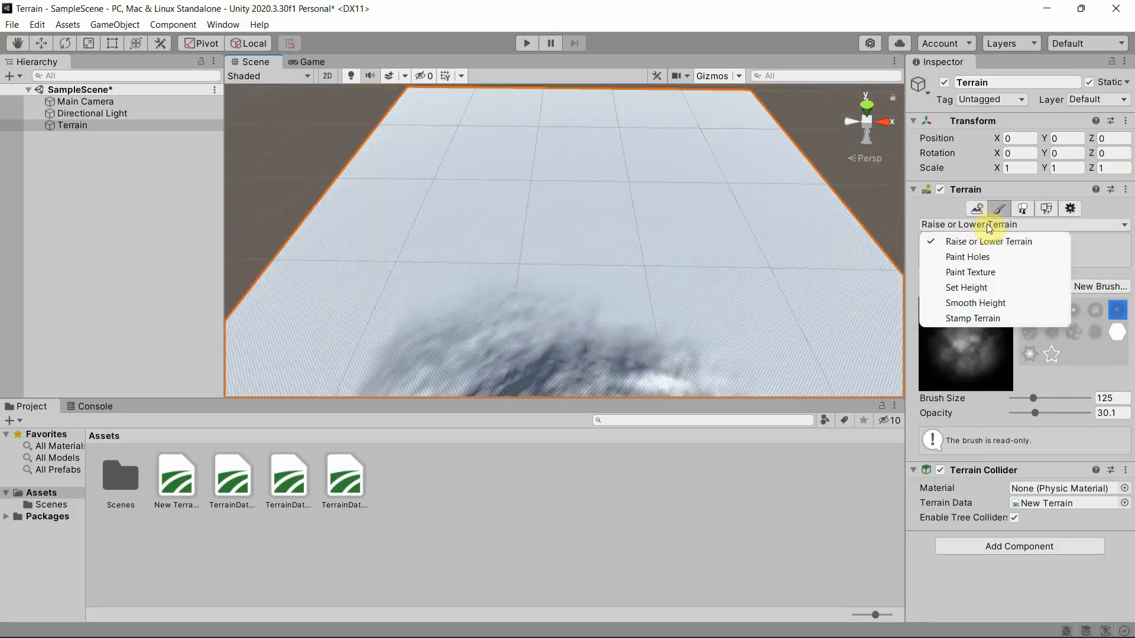
{"action": "left_click", "coordinate": [974, 259]}
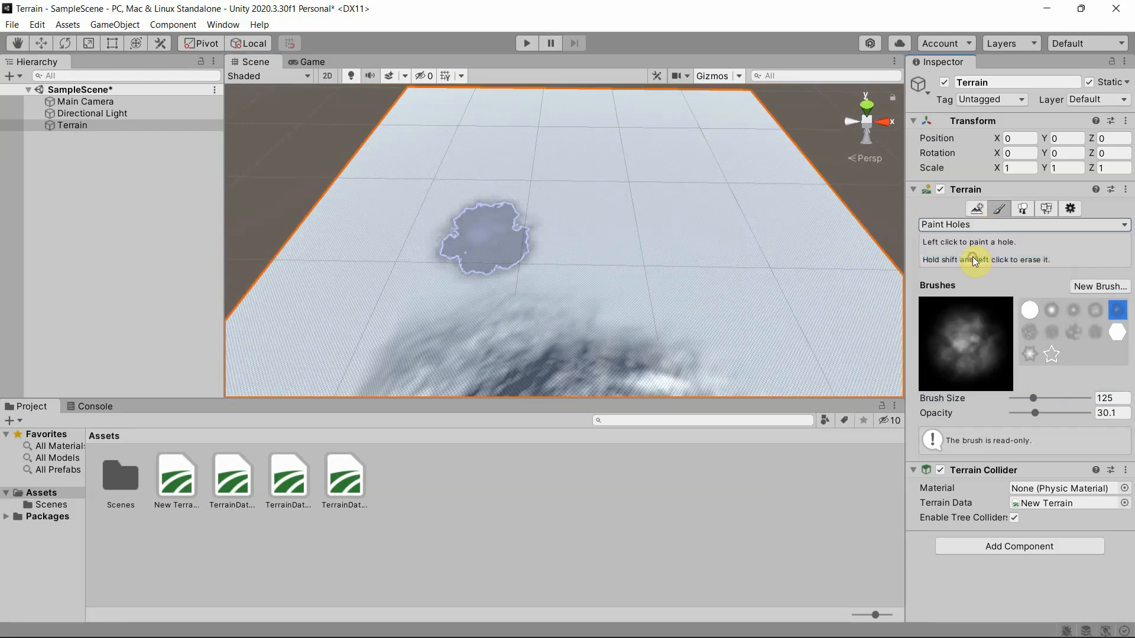
{"action": "middle_click_drag", "start_coordinate": [532, 189], "coordinate": [686, 177]}
{"action": "mouse_move", "coordinate": [622, 251]}
{"action": "middle_mouse_down"}
{"action": "mouse_move", "coordinate": [645, 136]}
{"action": "mouse_move", "coordinate": [661, 165]}
{"action": "middle_mouse_up"}
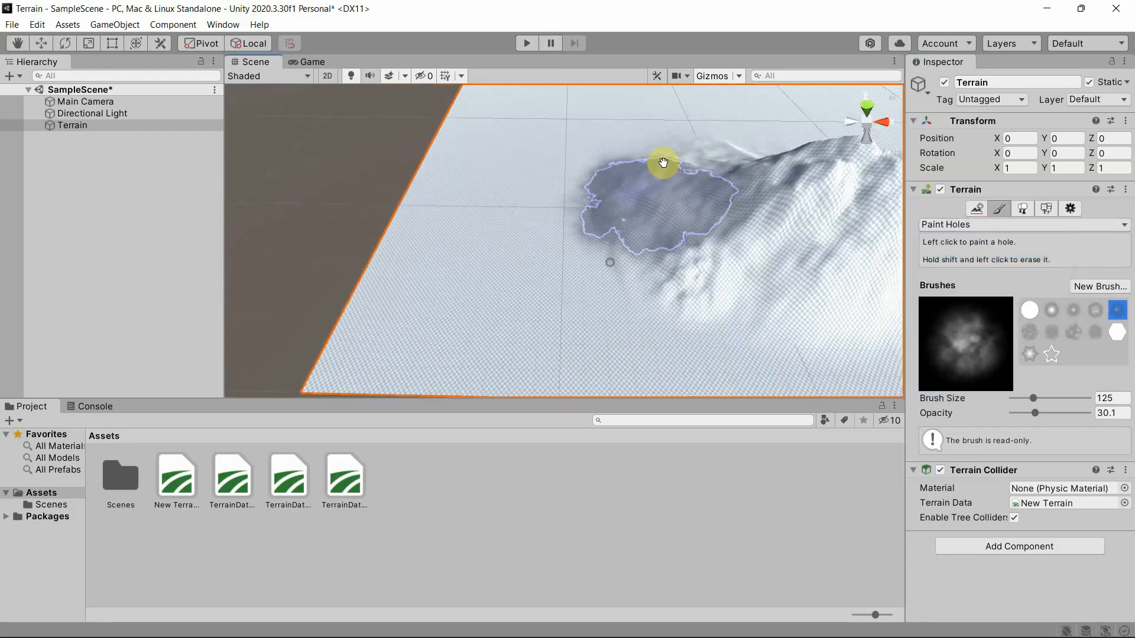
{"action": "left_click", "coordinate": [502, 269]}
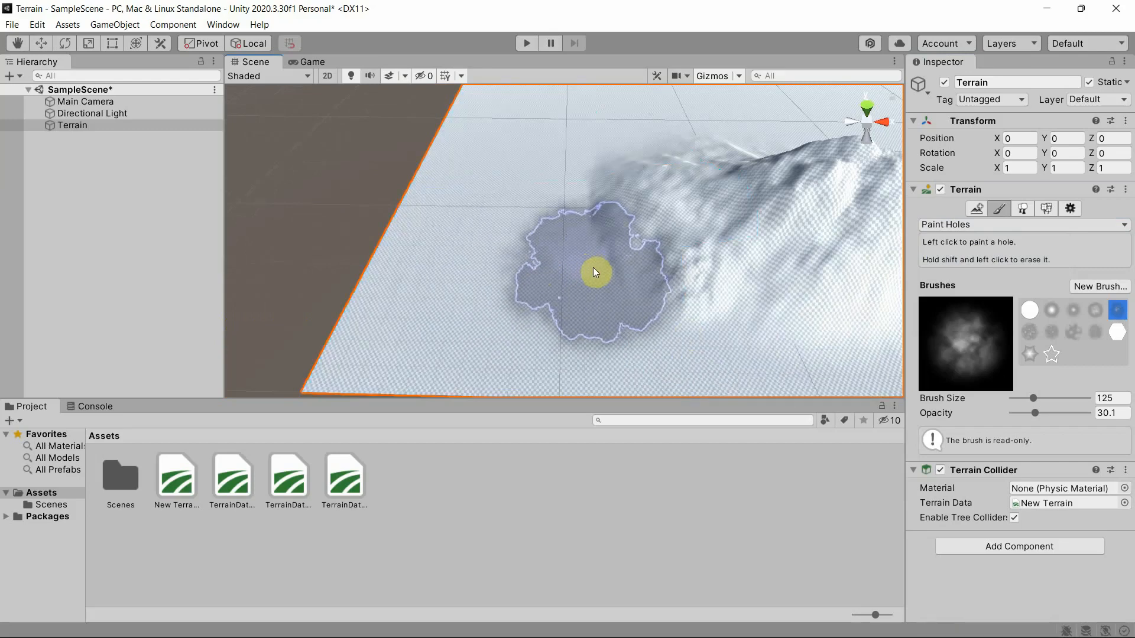
{"action": "left_click", "coordinate": [1052, 311]}
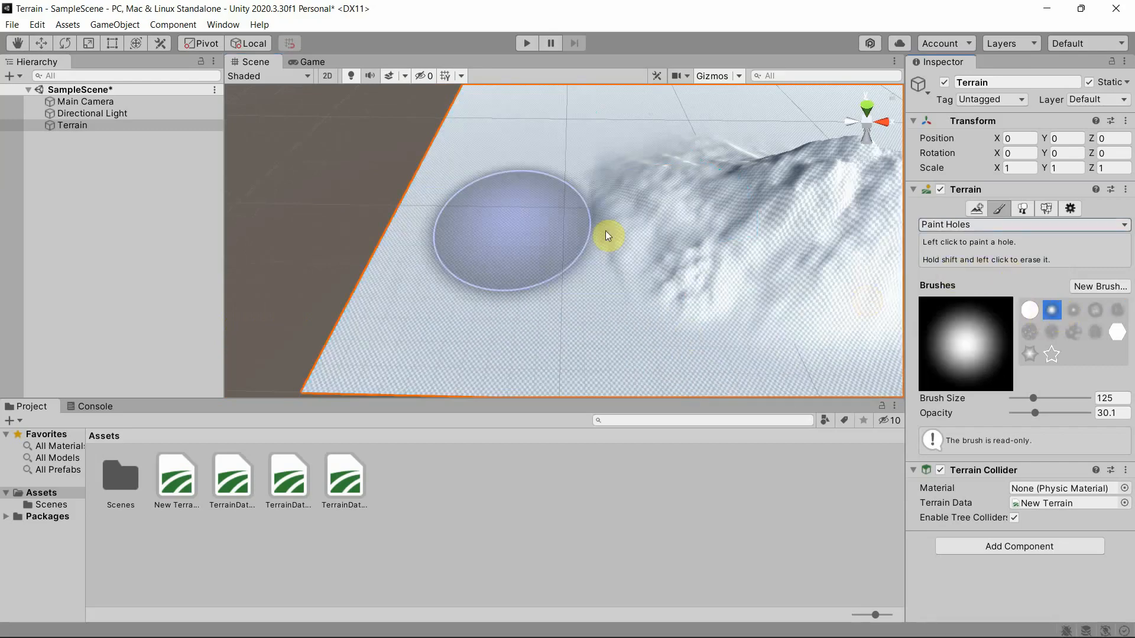
{"action": "left_click", "coordinate": [487, 231]}
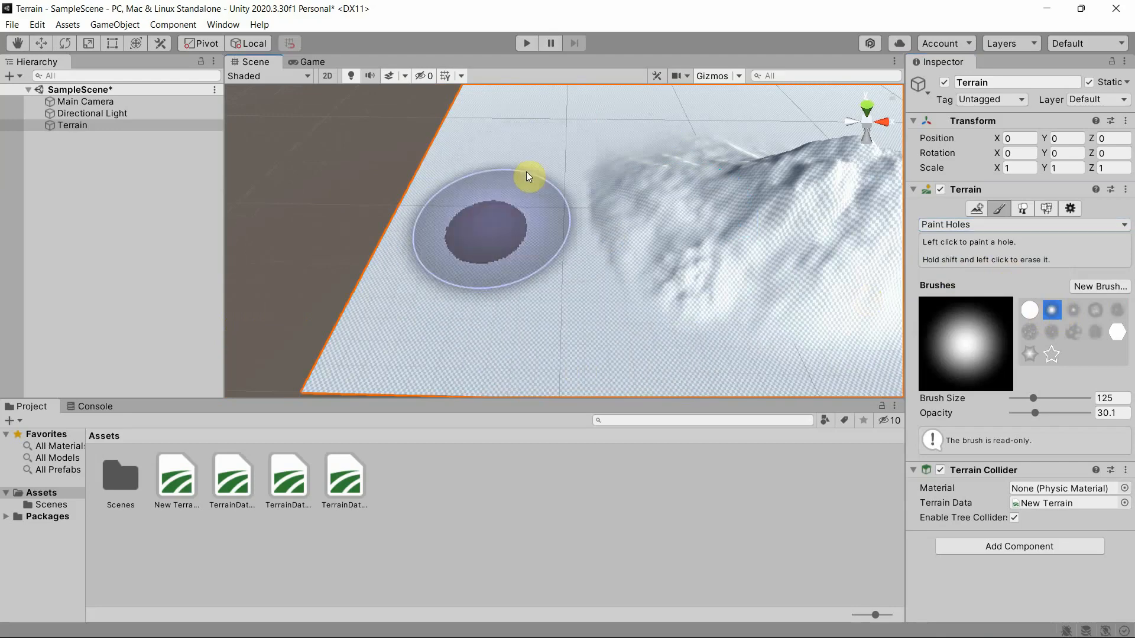
{"action": "key", "text": "ctrl+z"}
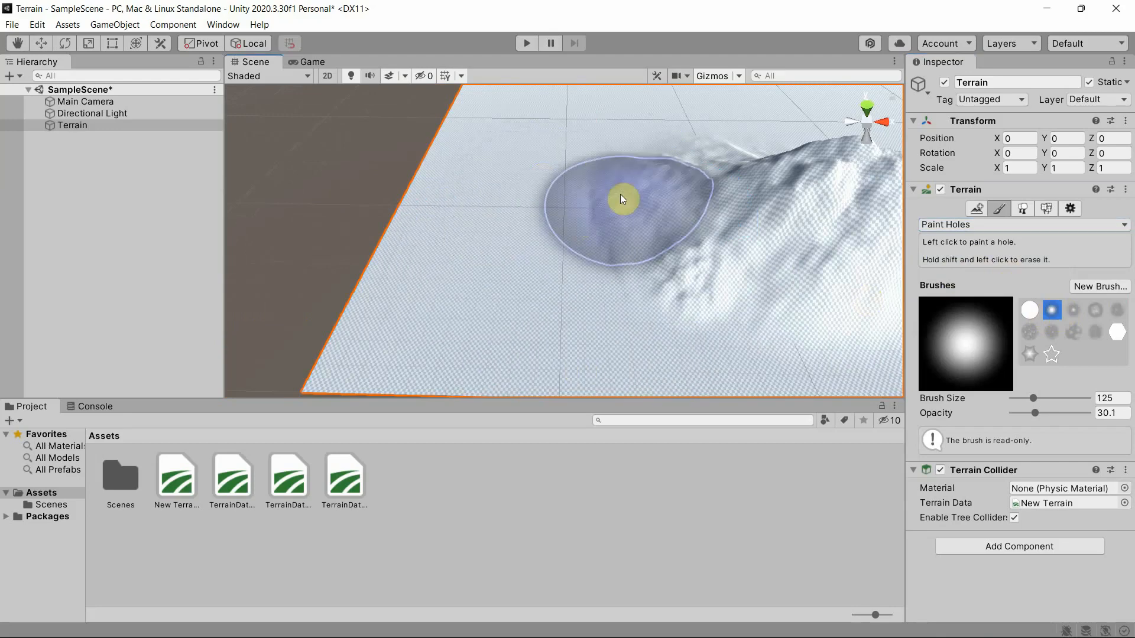
Switch the terrain painting mode to Paint Texture.
{"action": "middle_click_drag", "start_coordinate": [750, 191], "coordinate": [576, 220]}
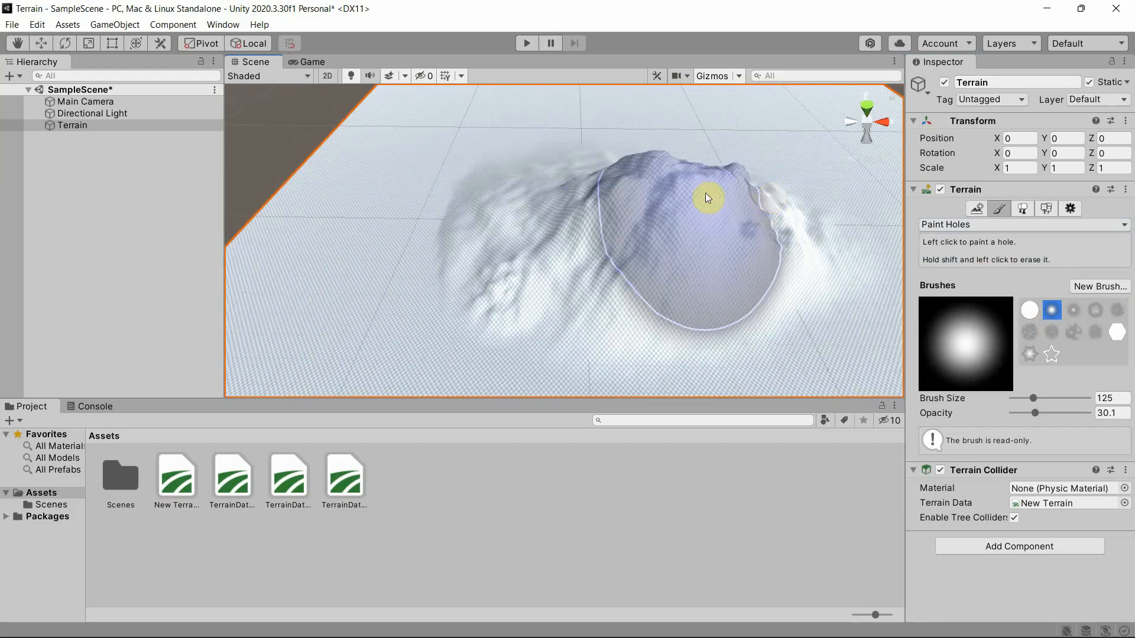
{"action": "left_click", "coordinate": [956, 227]}
{"action": "left_click", "coordinate": [964, 272]}
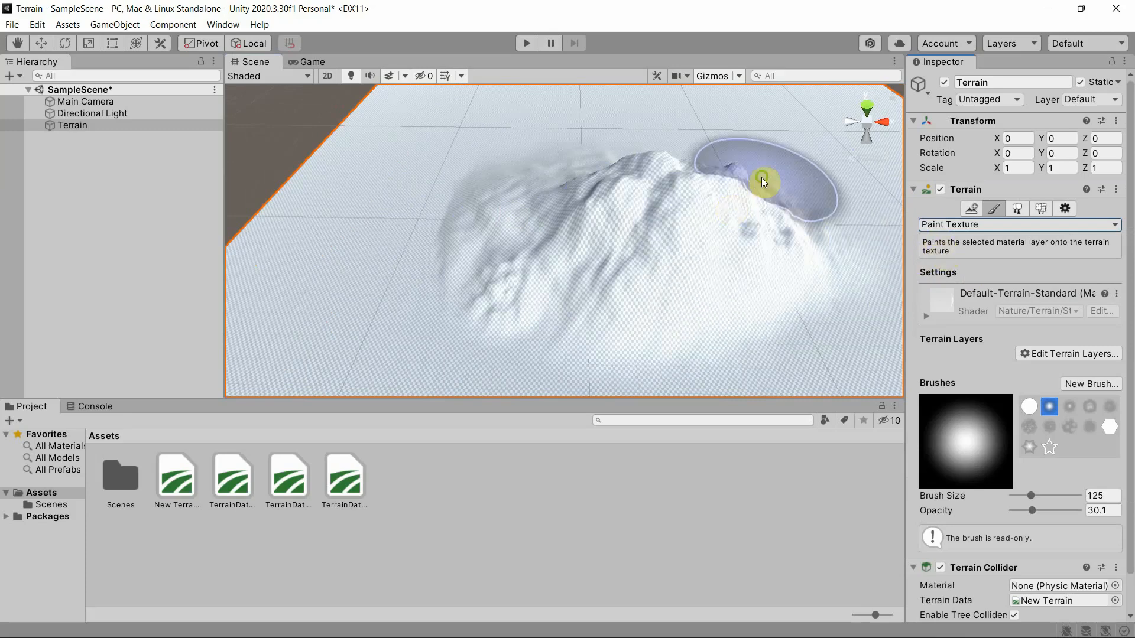
{"action": "middle_click_drag", "start_coordinate": [761, 178], "coordinate": [587, 252]}
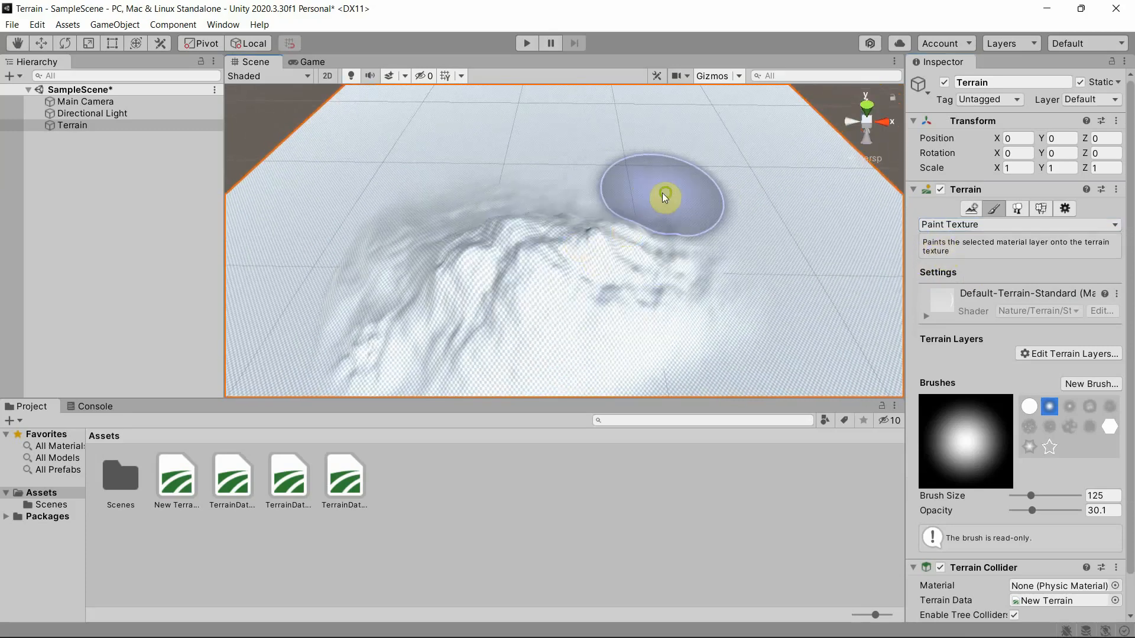
{"action": "middle_click_drag", "start_coordinate": [662, 193], "coordinate": [566, 240]}
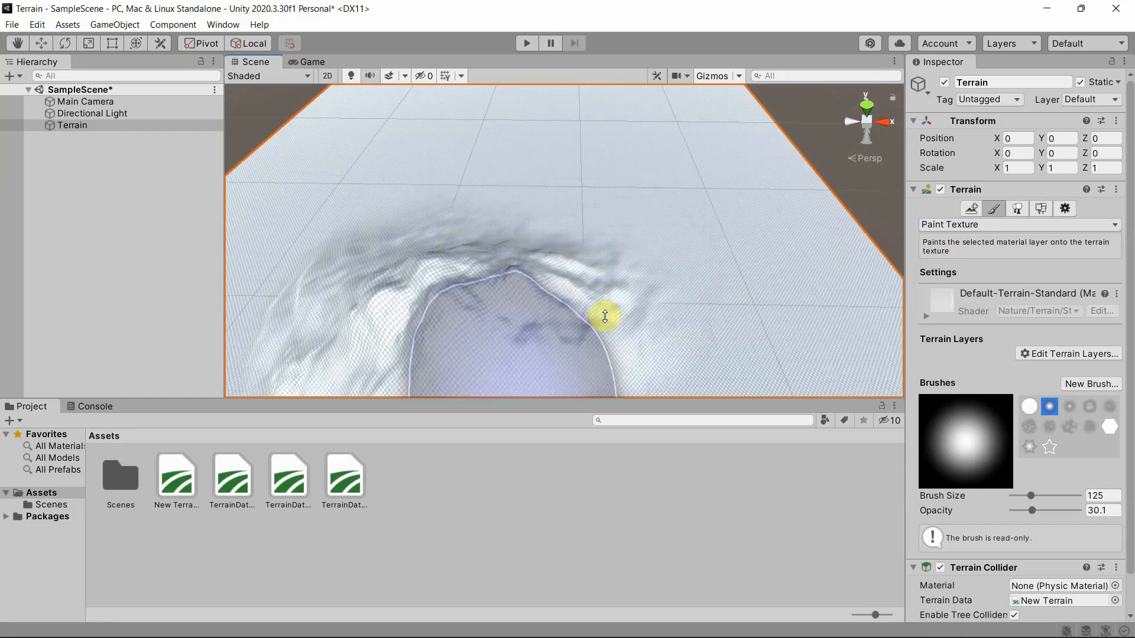
Import Dirt.jpg and Grass.jpg from the Texture folder into Assets and inspect both textures.
{"action": "right_click", "coordinate": [456, 502]}
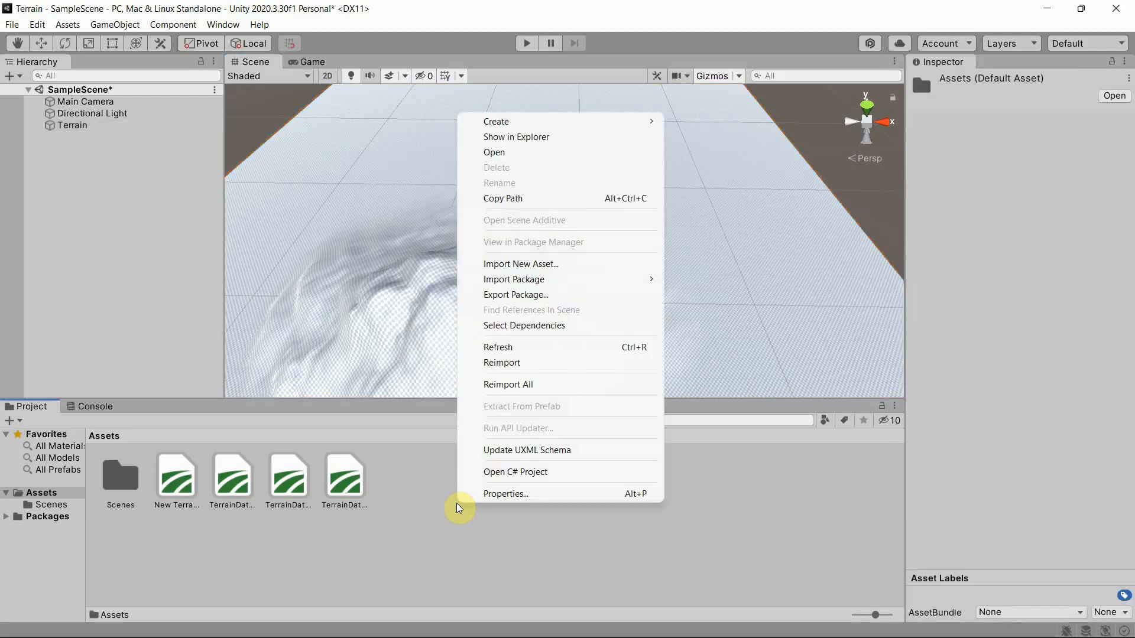
{"action": "left_click", "coordinate": [561, 266]}
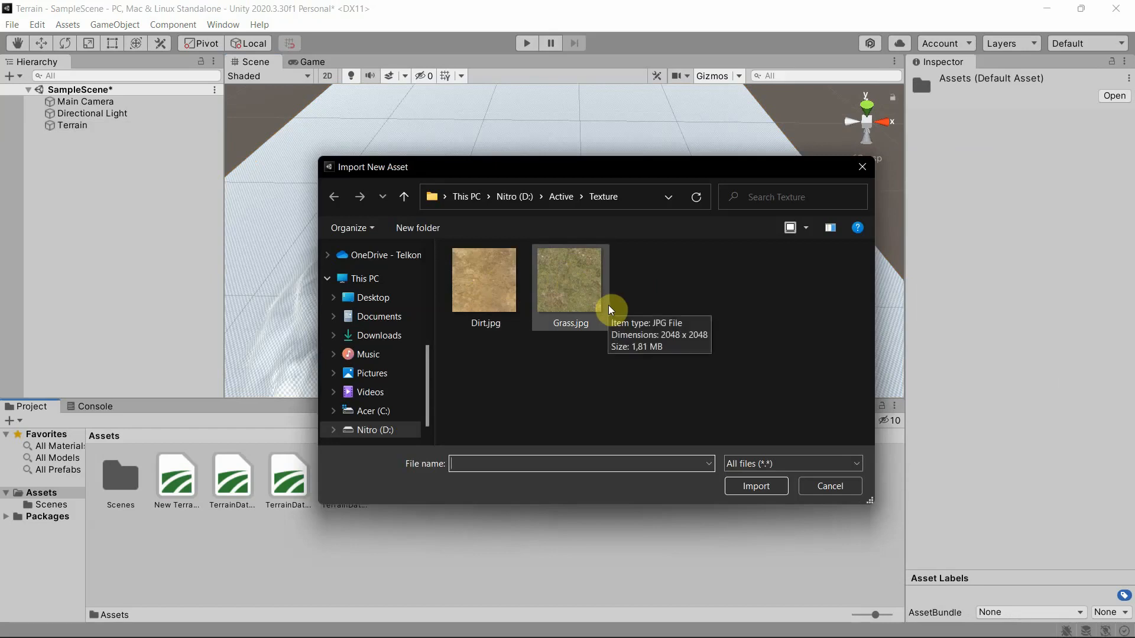
{"action": "left_click", "coordinate": [576, 294]}
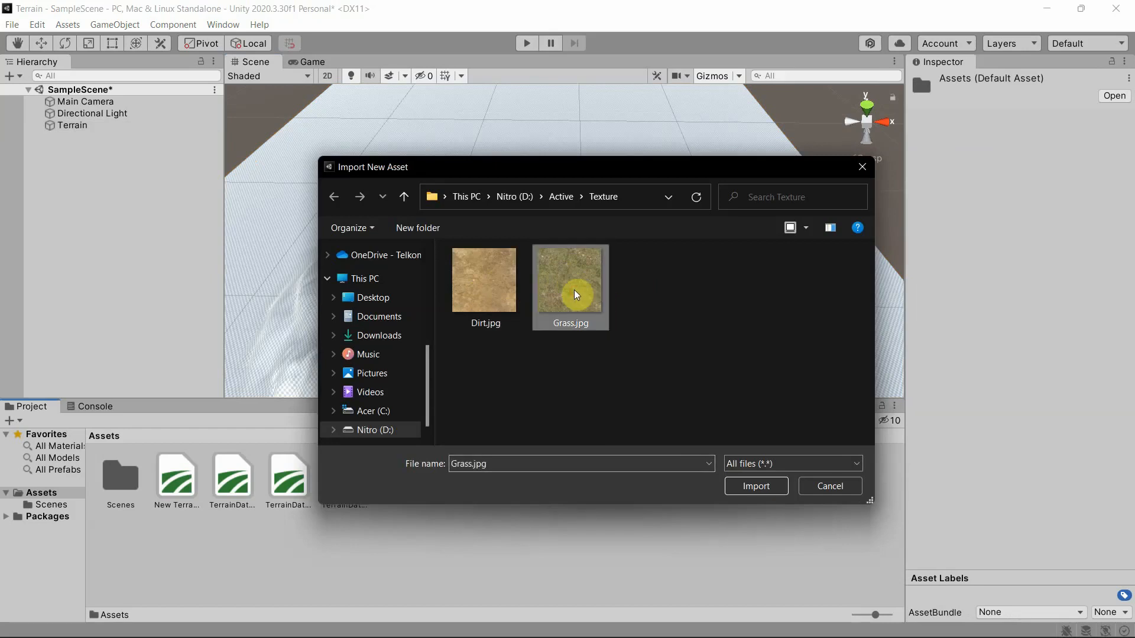
{"action": "left_click", "coordinate": [503, 286], "text": "ctrl"}
{"action": "left_click", "coordinate": [764, 487]}
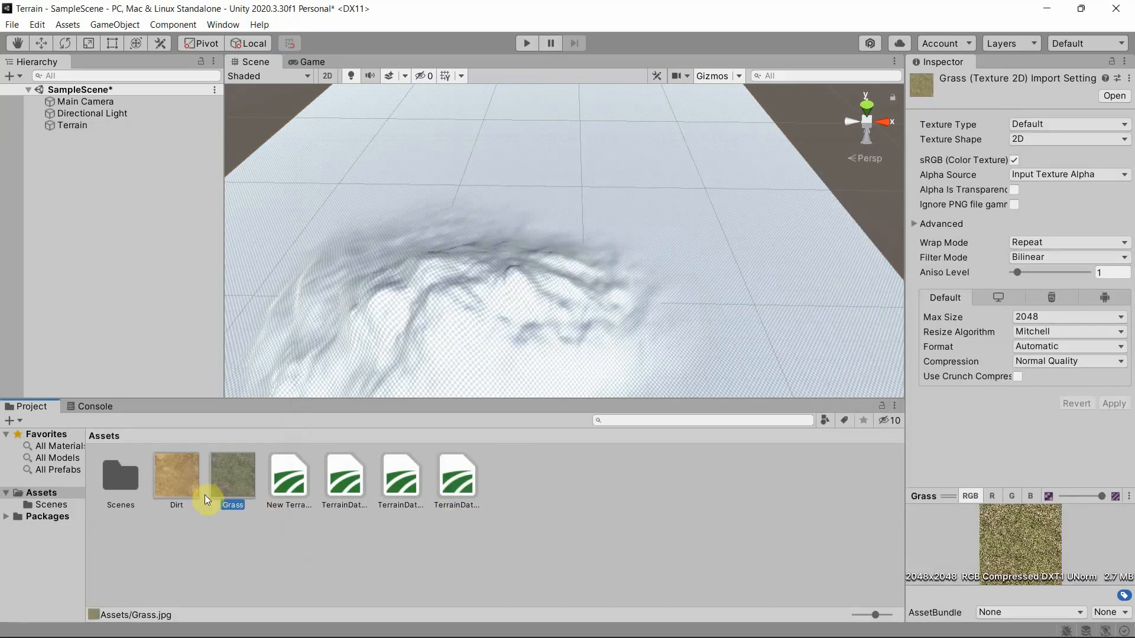
{"action": "left_click", "coordinate": [165, 483]}
{"action": "left_click", "coordinate": [243, 480]}
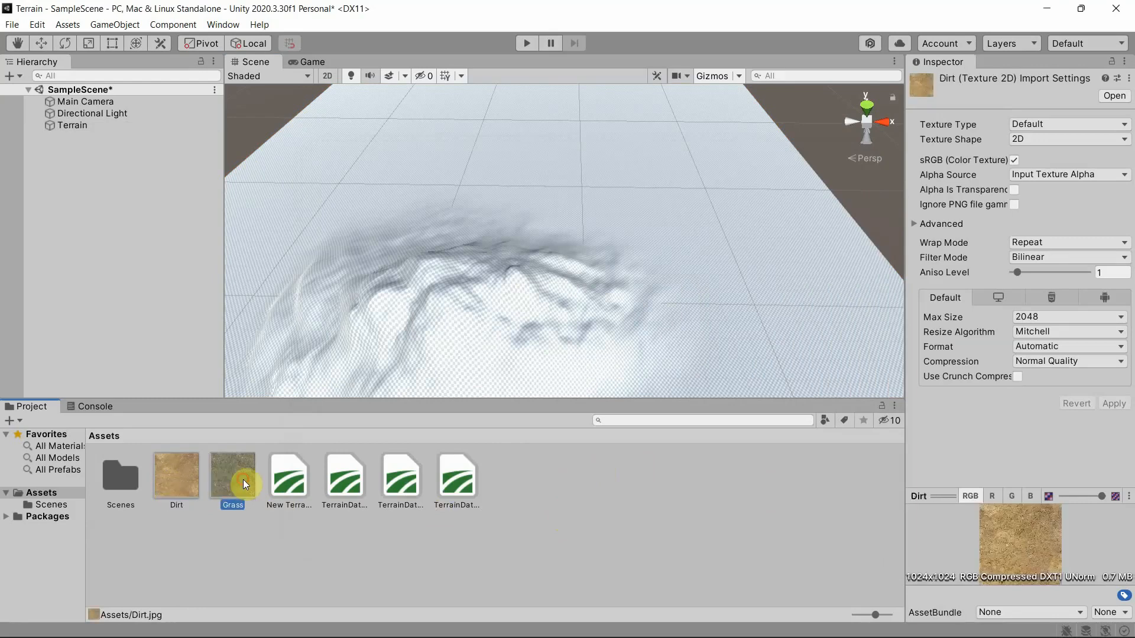
{"action": "left_click", "coordinate": [175, 475]}
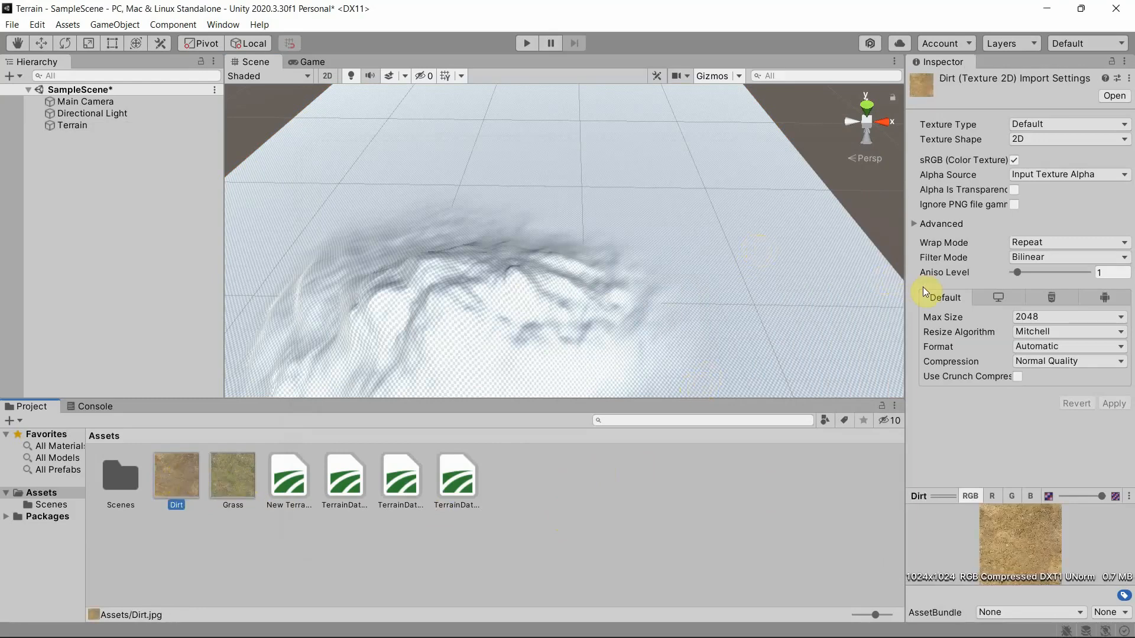
Create a terrain layer for the Terrain object from the Grass texture, covering the whole terrain with it.
{"action": "left_click", "coordinate": [105, 125]}
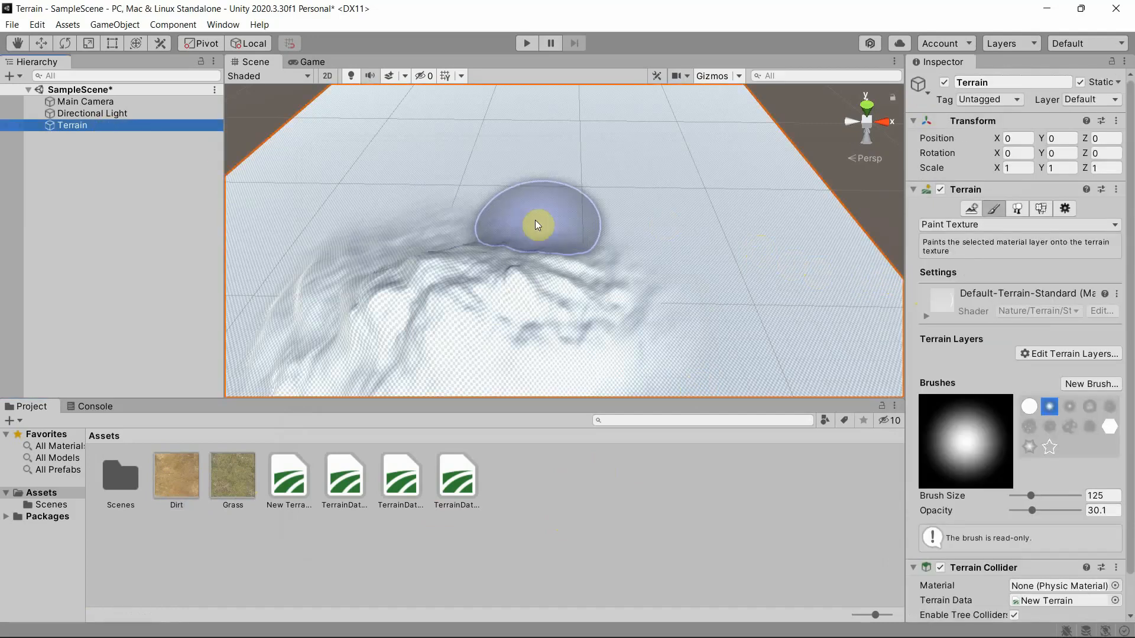
{"action": "middle_click_drag", "start_coordinate": [696, 203], "coordinate": [558, 213]}
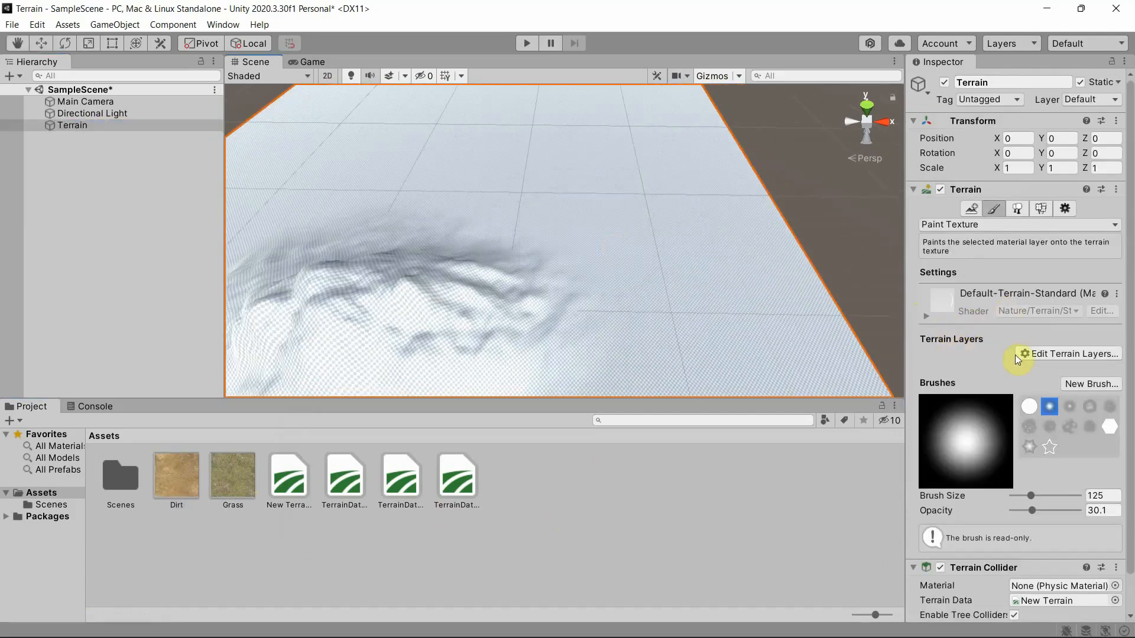
{"action": "left_click", "coordinate": [1055, 352]}
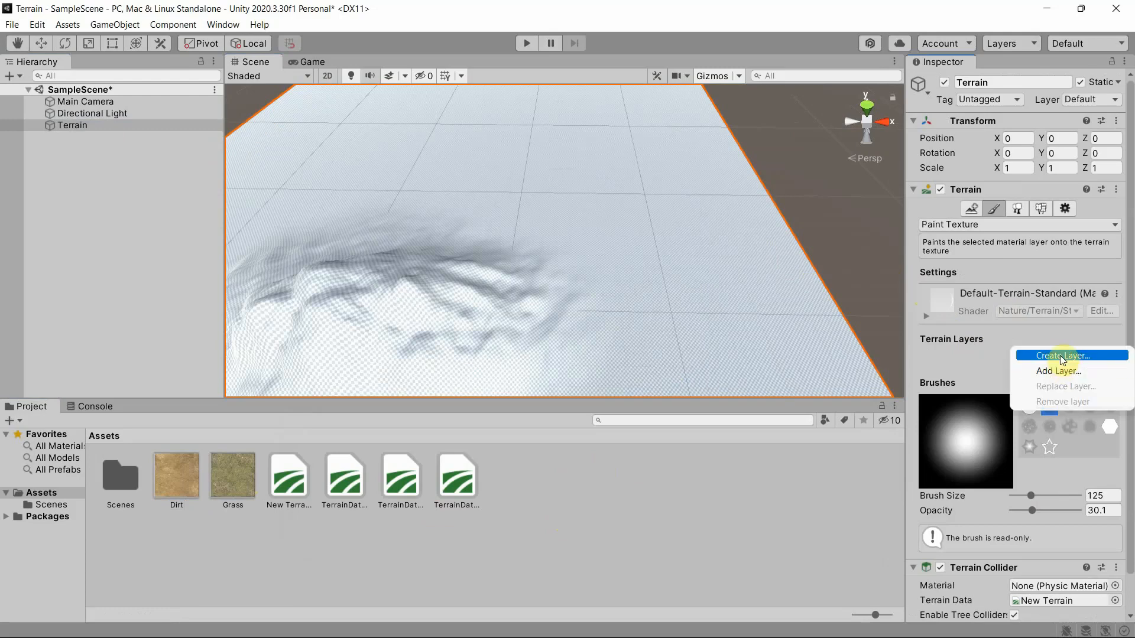
{"action": "left_click", "coordinate": [1061, 357]}
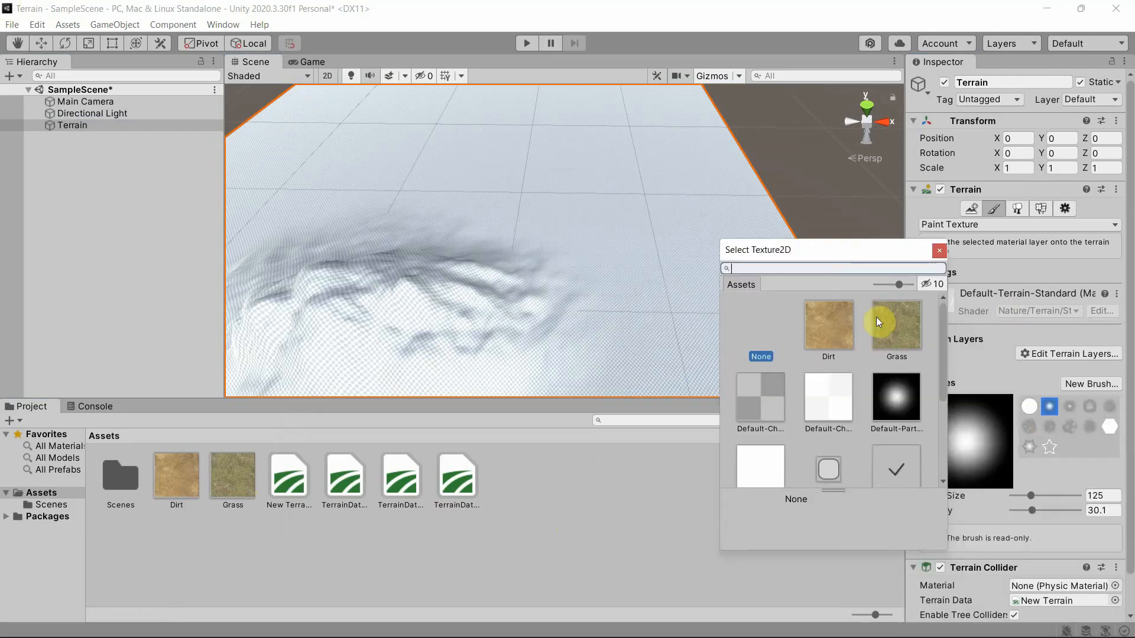
{"action": "double_click", "coordinate": [895, 335]}
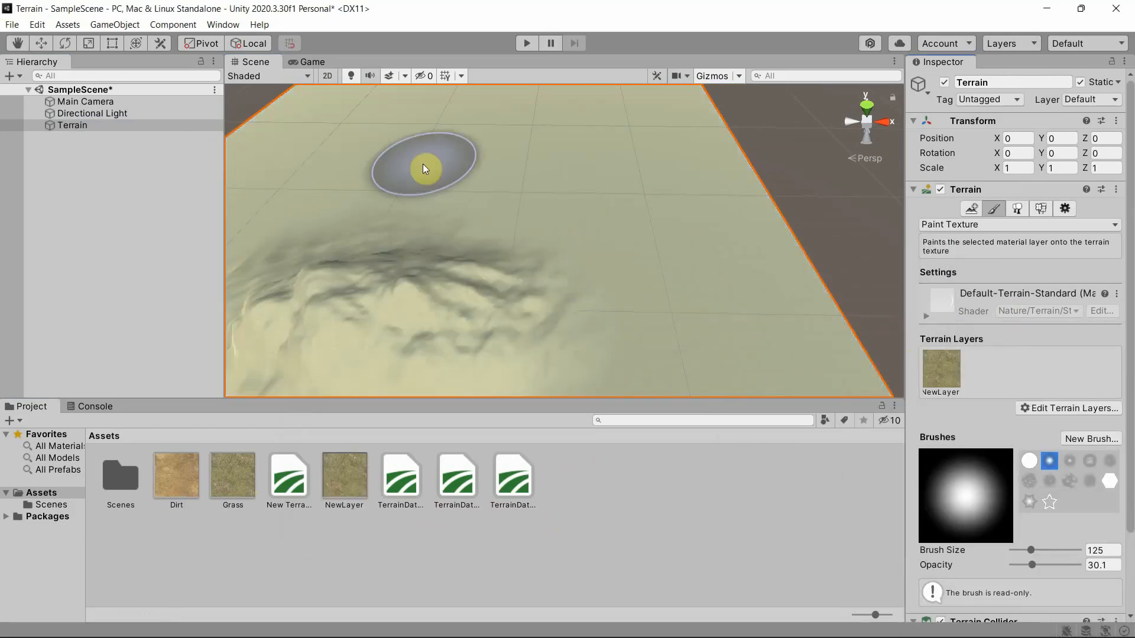
Create a second terrain layer from the Dirt texture.
{"action": "middle_click_drag", "start_coordinate": [411, 170], "coordinate": [562, 155]}
{"action": "middle_click_drag", "start_coordinate": [719, 270], "coordinate": [720, 237]}
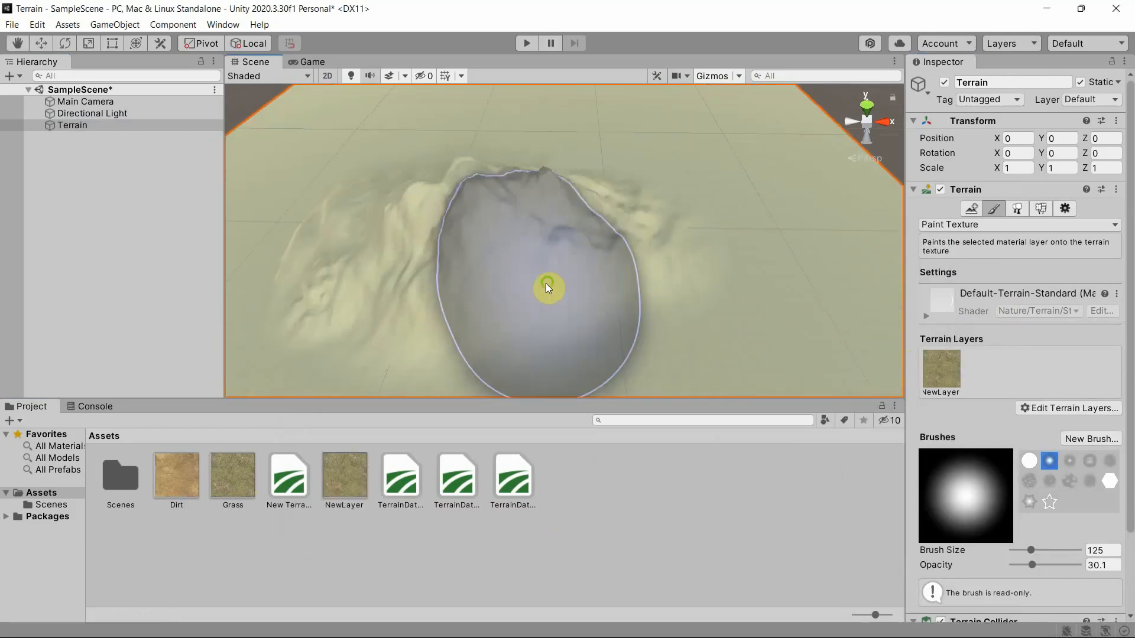
{"action": "middle_click_drag", "start_coordinate": [545, 282], "coordinate": [643, 231]}
{"action": "scroll", "coordinate": [698, 241], "scroll_direction": "up", "scroll_amount": 4}
{"action": "scroll", "coordinate": [669, 169], "scroll_direction": "down", "scroll_amount": 5}
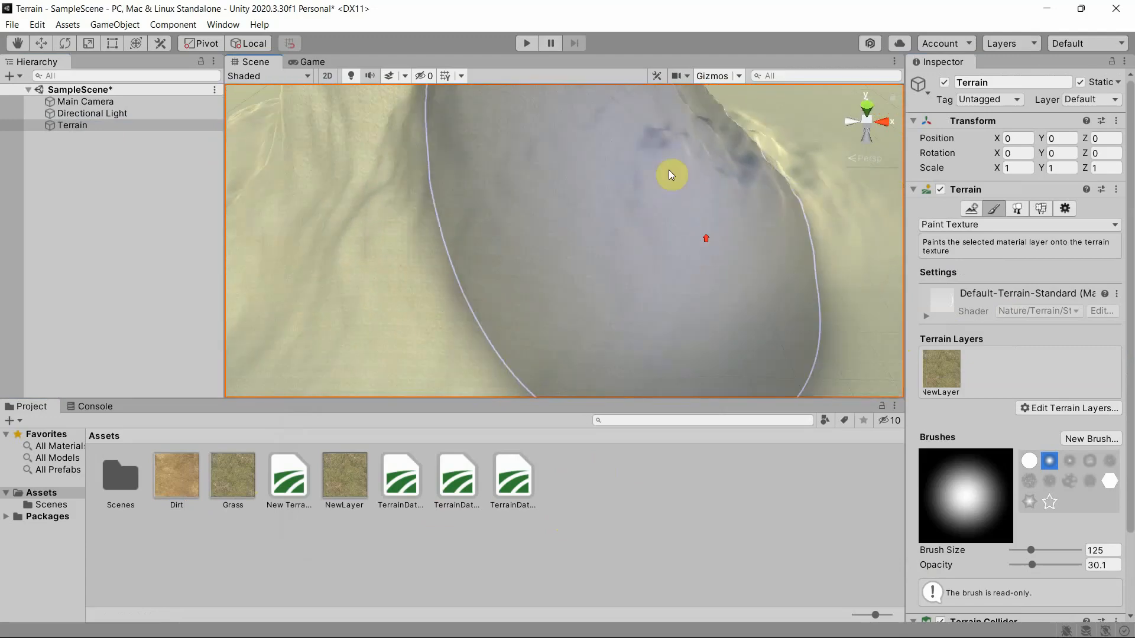
{"action": "scroll", "coordinate": [636, 171], "scroll_direction": "down", "scroll_amount": 5}
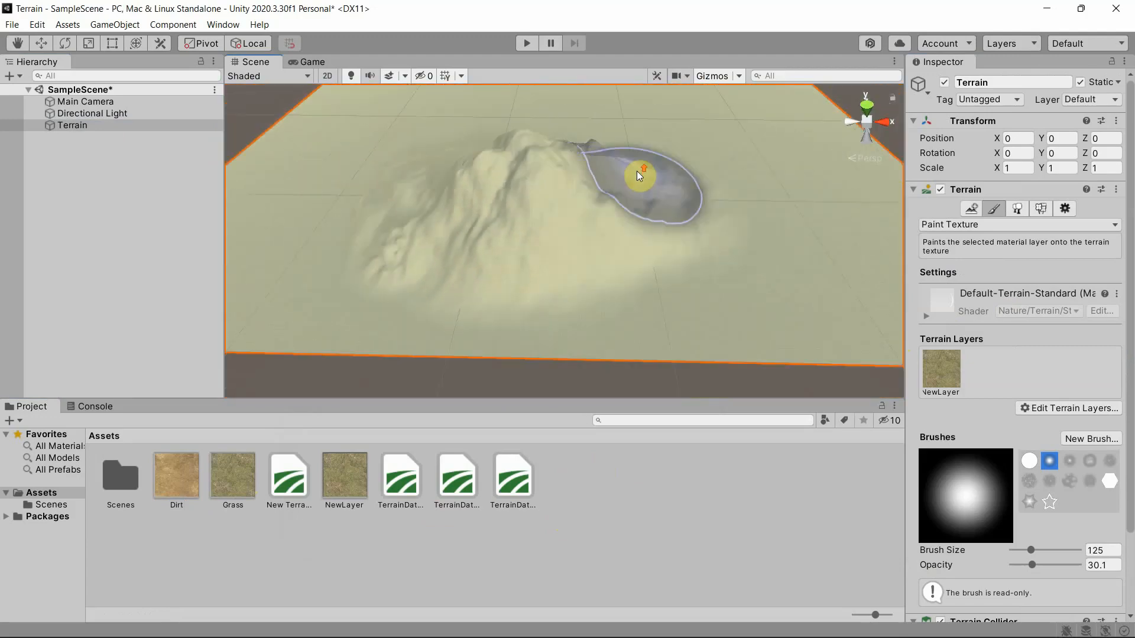
{"action": "middle_click_drag", "start_coordinate": [663, 155], "coordinate": [612, 200]}
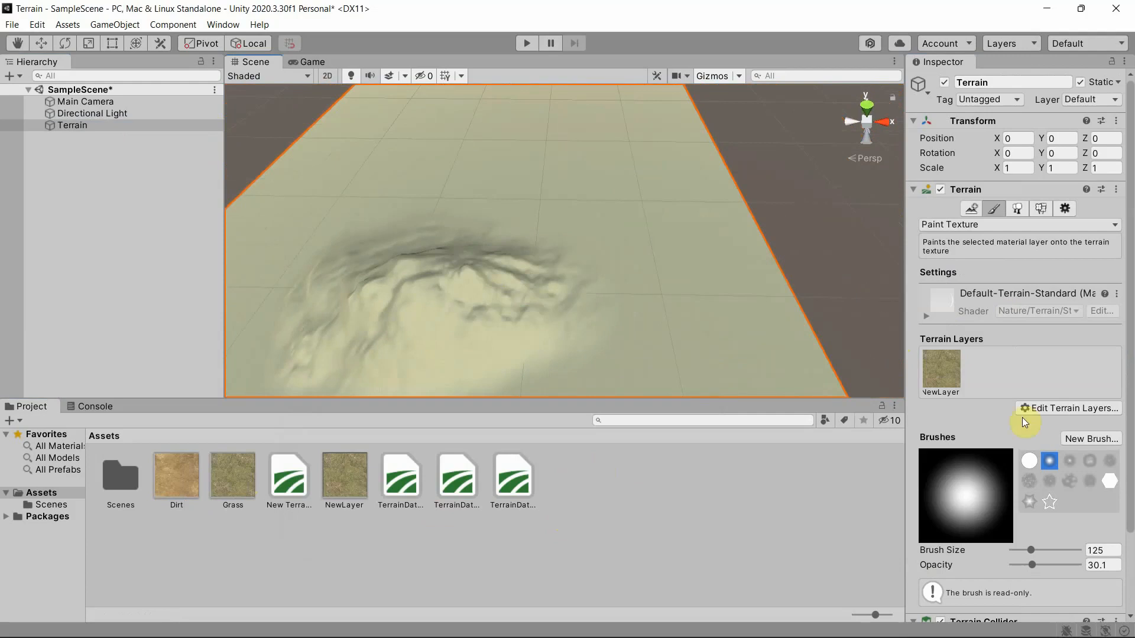
{"action": "left_click", "coordinate": [1066, 407]}
{"action": "left_click", "coordinate": [1062, 410]}
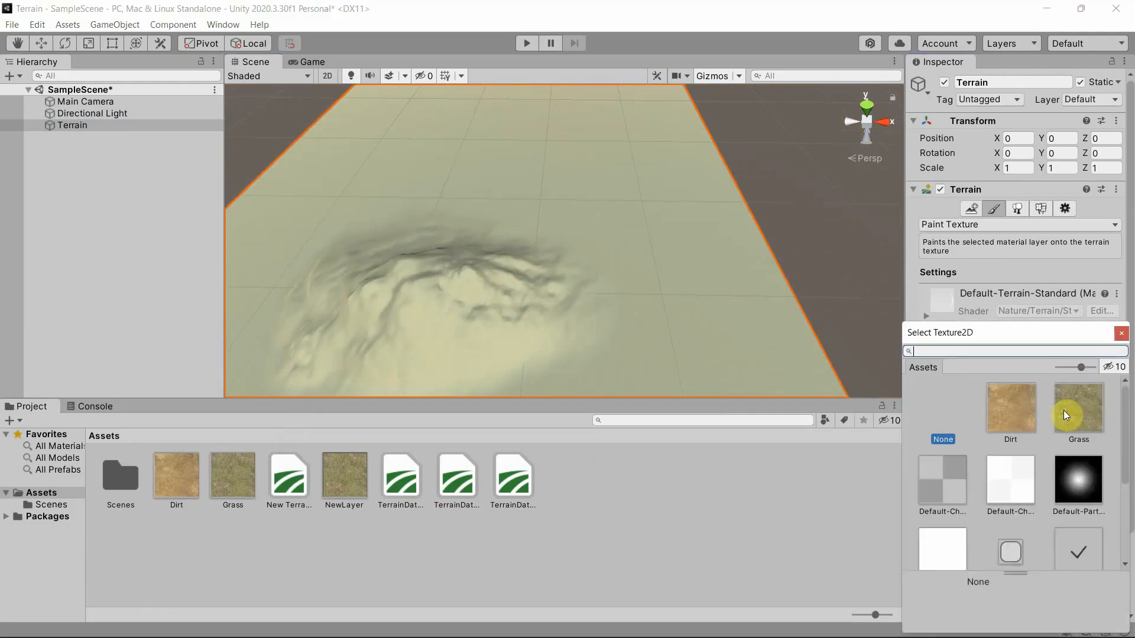
{"action": "left_click", "coordinate": [1020, 408]}
{"action": "left_click", "coordinate": [1121, 332]}
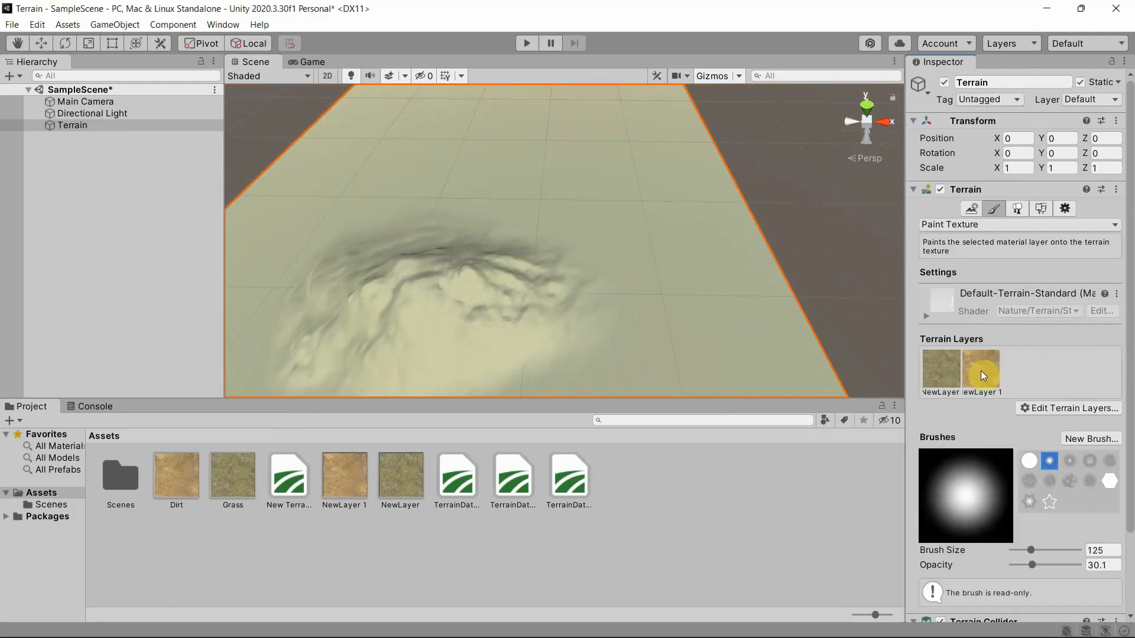
Paint the dirt layer over the mountain and along a curved path on the flat ground with the cloudy brush, size 44, opacity 13.
{"action": "scroll", "coordinate": [681, 225], "scroll_direction": "up", "scroll_amount": 2}
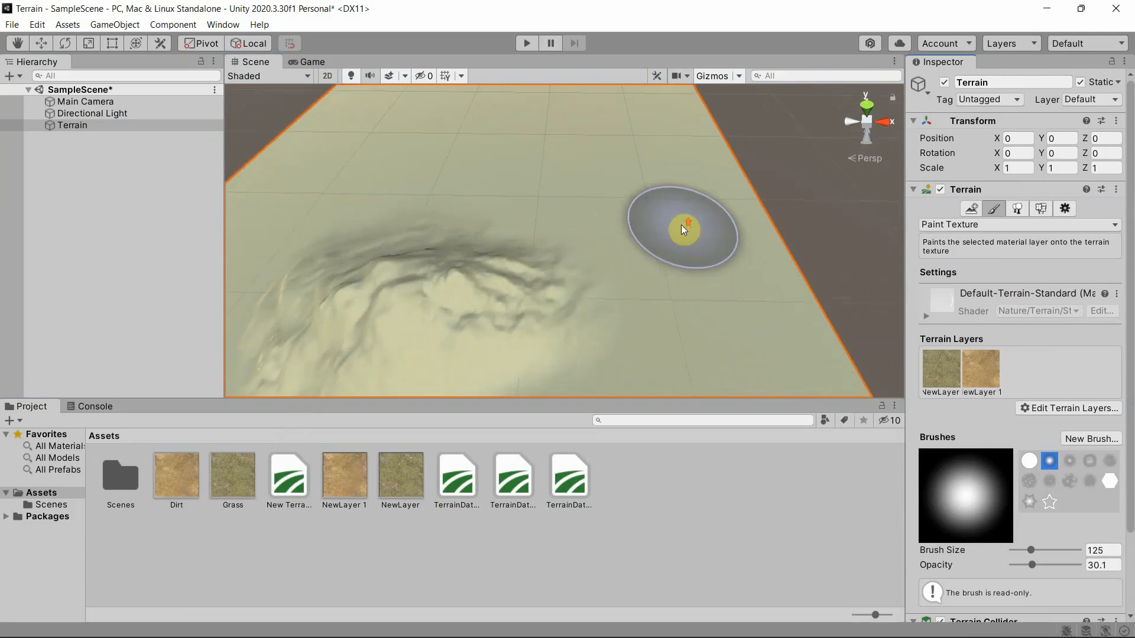
{"action": "scroll", "coordinate": [681, 225], "scroll_direction": "up", "scroll_amount": 3}
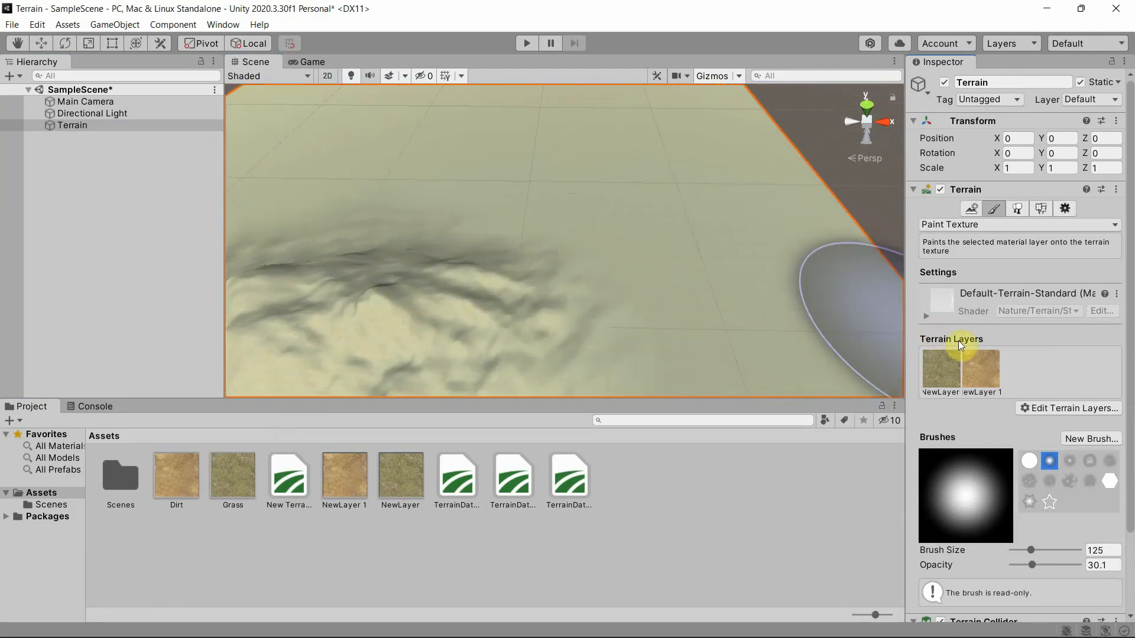
{"action": "left_click", "coordinate": [976, 370]}
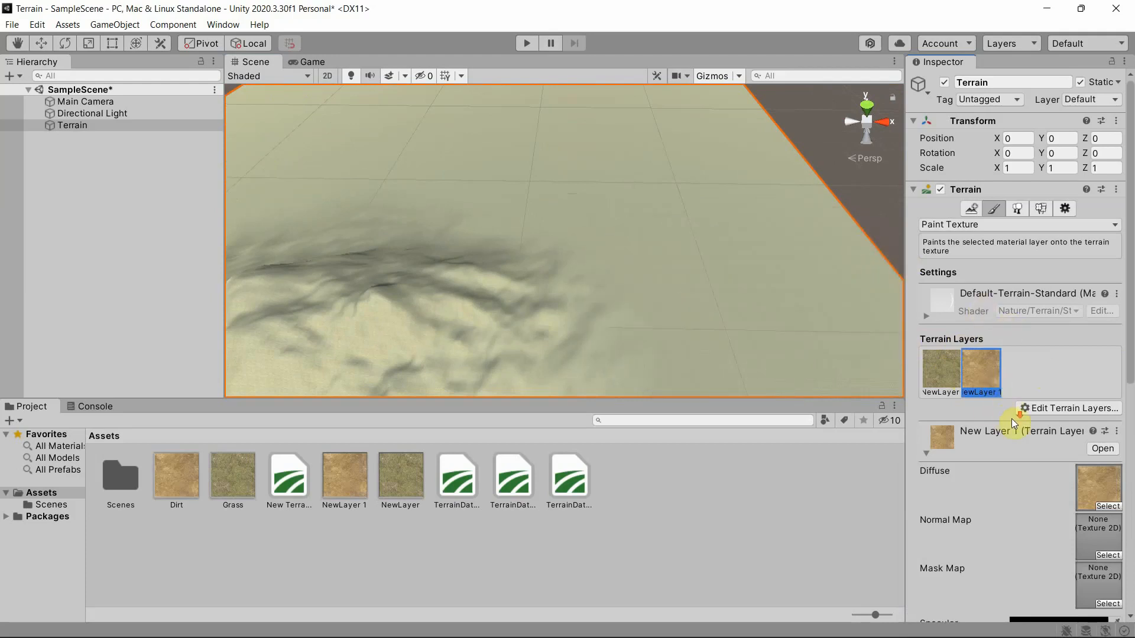
{"action": "scroll", "coordinate": [1013, 421], "scroll_direction": "down", "scroll_amount": 8}
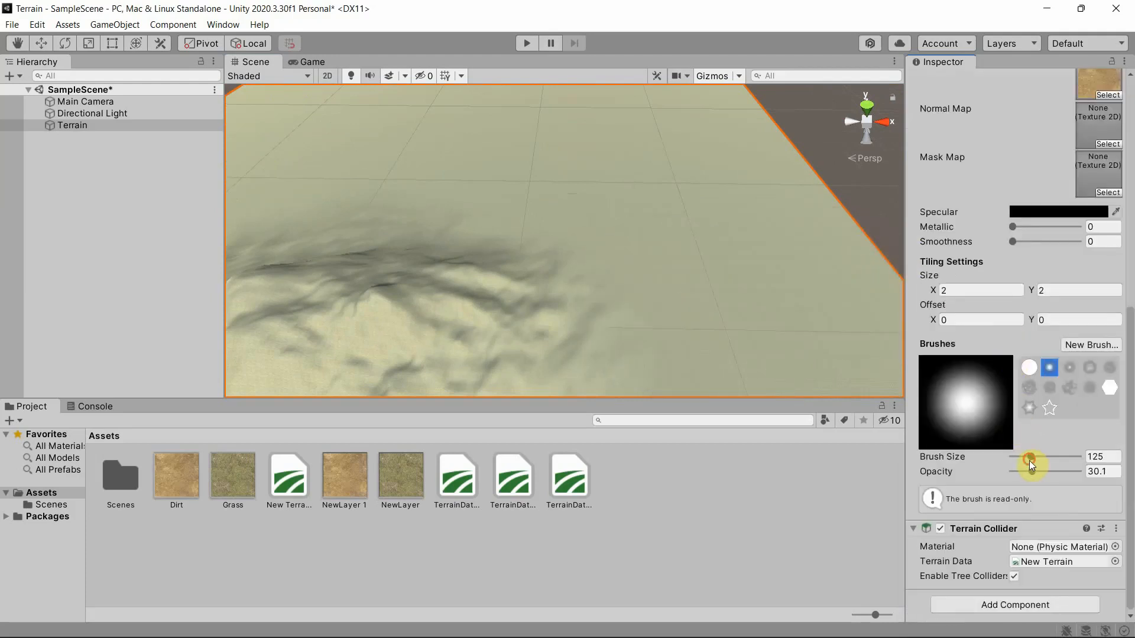
{"action": "left_click_drag", "start_coordinate": [1029, 460], "coordinate": [1023, 456]}
{"action": "left_click", "coordinate": [1028, 387]}
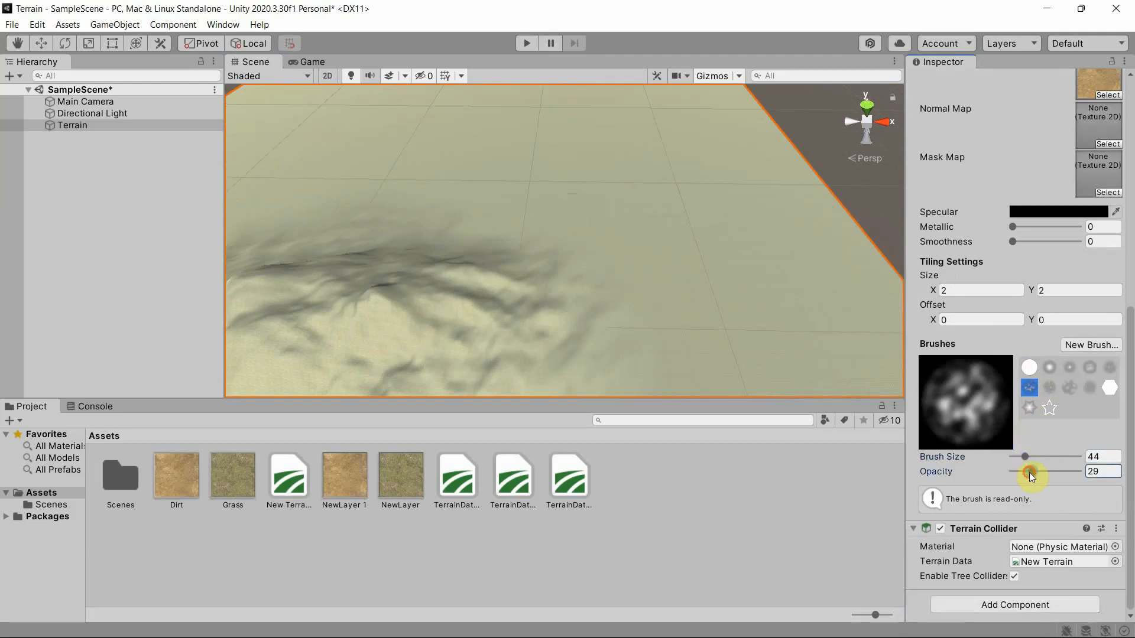
{"action": "mouse_move", "coordinate": [627, 314]}
{"action": "left_mouse_down"}
{"action": "mouse_move", "coordinate": [595, 268]}
{"action": "mouse_move", "coordinate": [403, 249]}
{"action": "mouse_move", "coordinate": [545, 273]}
{"action": "mouse_move", "coordinate": [345, 235]}
{"action": "mouse_move", "coordinate": [700, 297]}
{"action": "mouse_move", "coordinate": [717, 165]}
{"action": "left_mouse_up"}
{"action": "scroll", "coordinate": [468, 210], "scroll_direction": "down", "scroll_amount": 2}
{"action": "left_click_drag", "start_coordinate": [641, 116], "coordinate": [734, 222]}
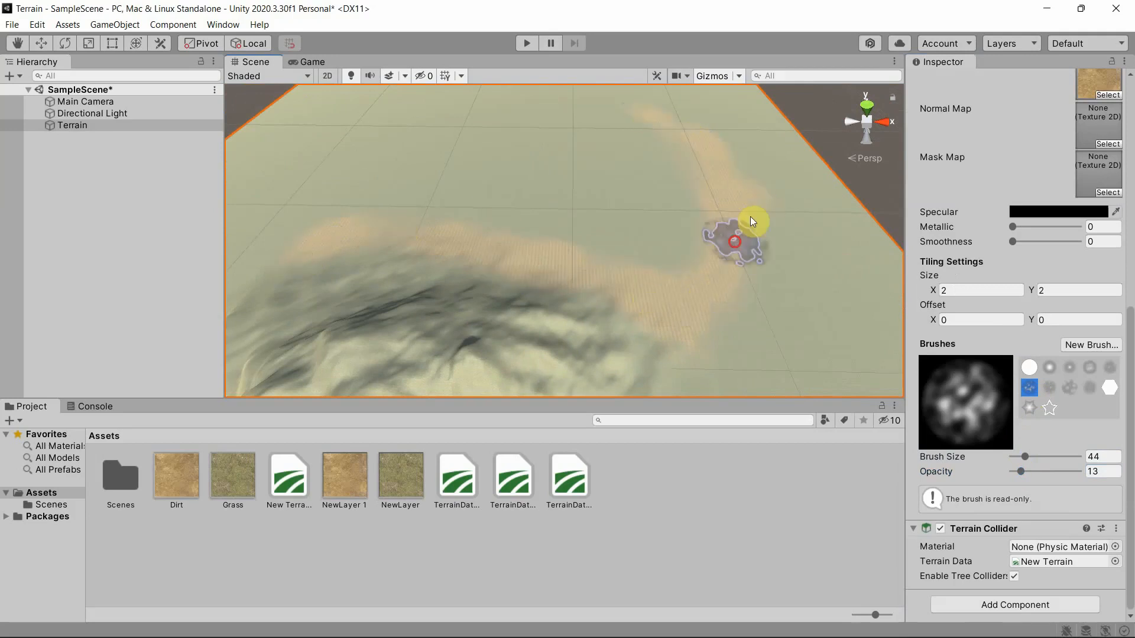
{"action": "scroll", "coordinate": [629, 334], "scroll_direction": "down", "scroll_amount": 4}
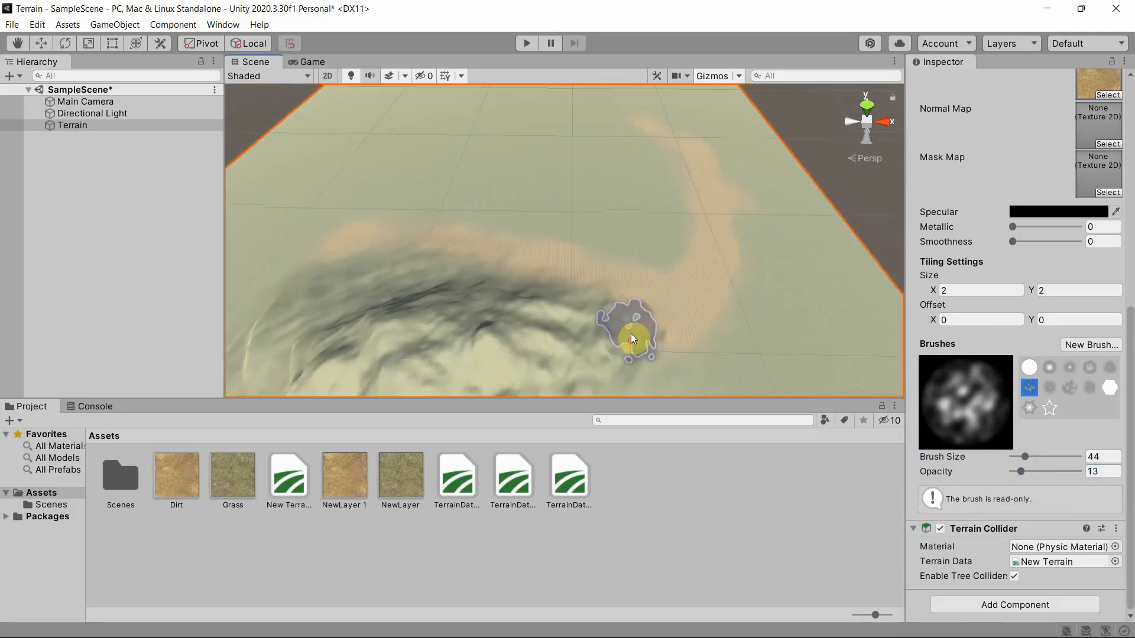
{"action": "scroll", "coordinate": [615, 334], "scroll_direction": "up", "scroll_amount": 2}
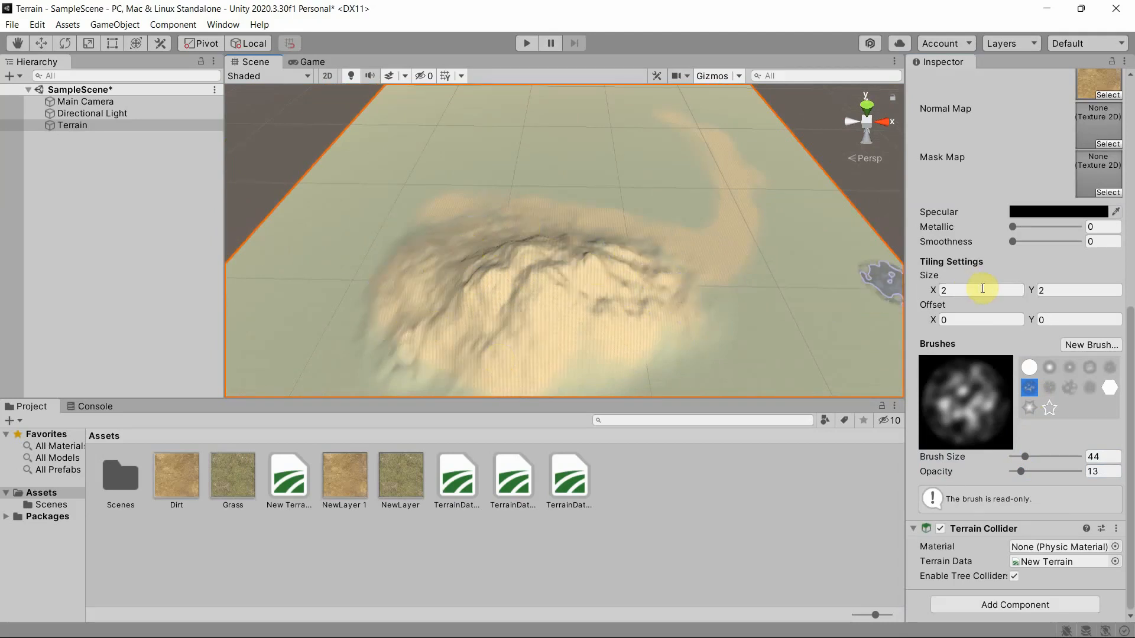
Set the dirt layer's tiling size to 10 in both X and Y.
{"action": "scroll", "coordinate": [800, 282], "scroll_direction": "up", "scroll_amount": 5}
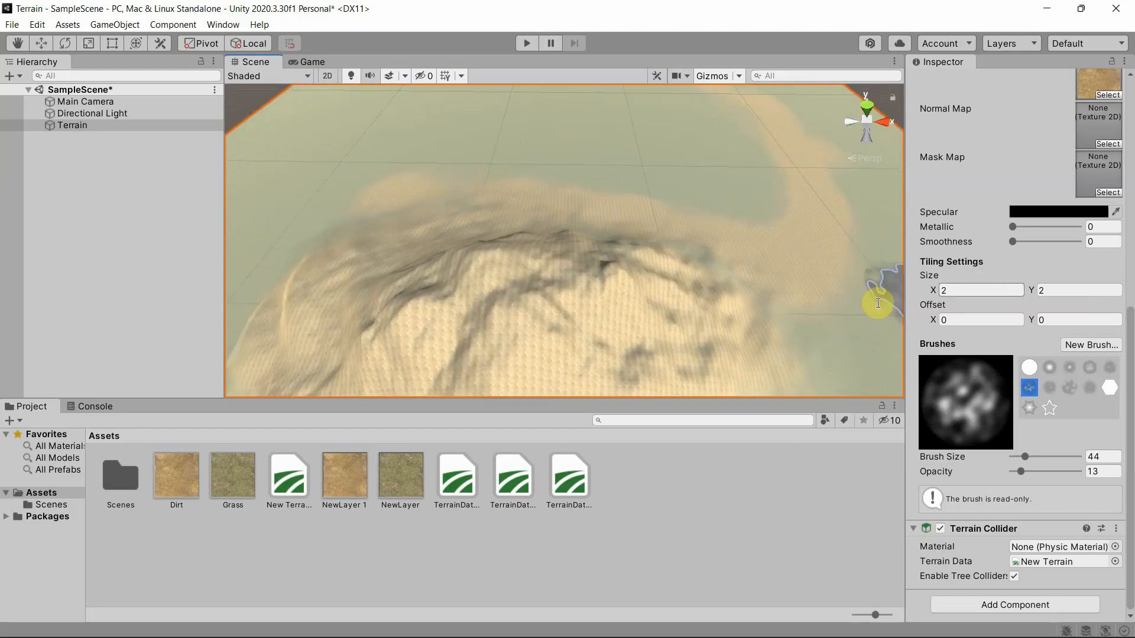
{"action": "left_click", "coordinate": [964, 289]}
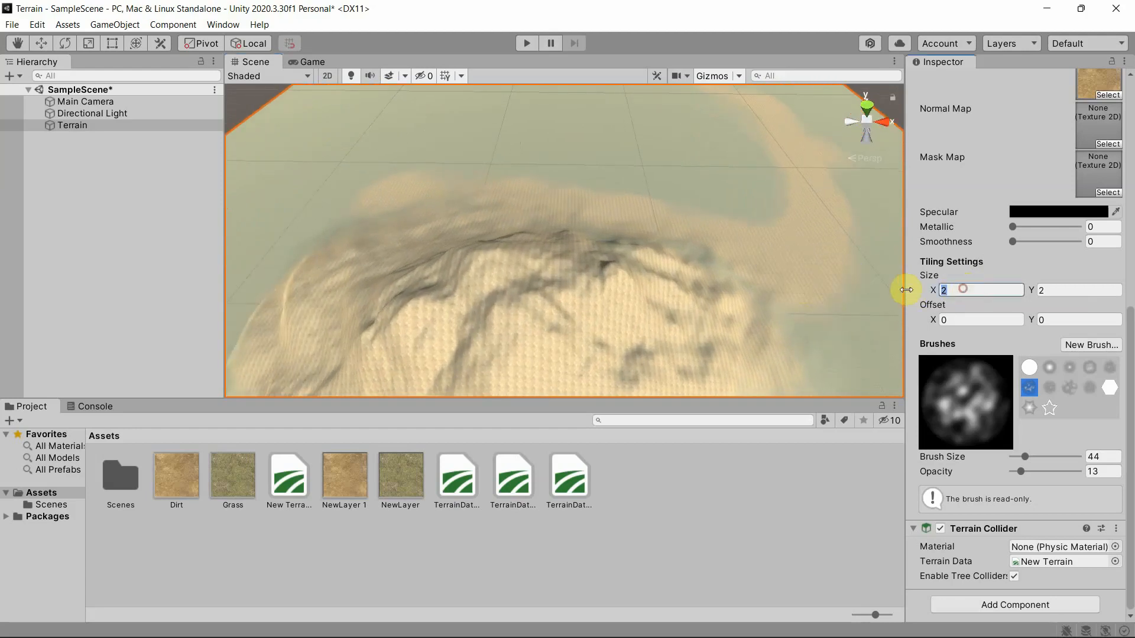
{"action": "type", "text": "1"}
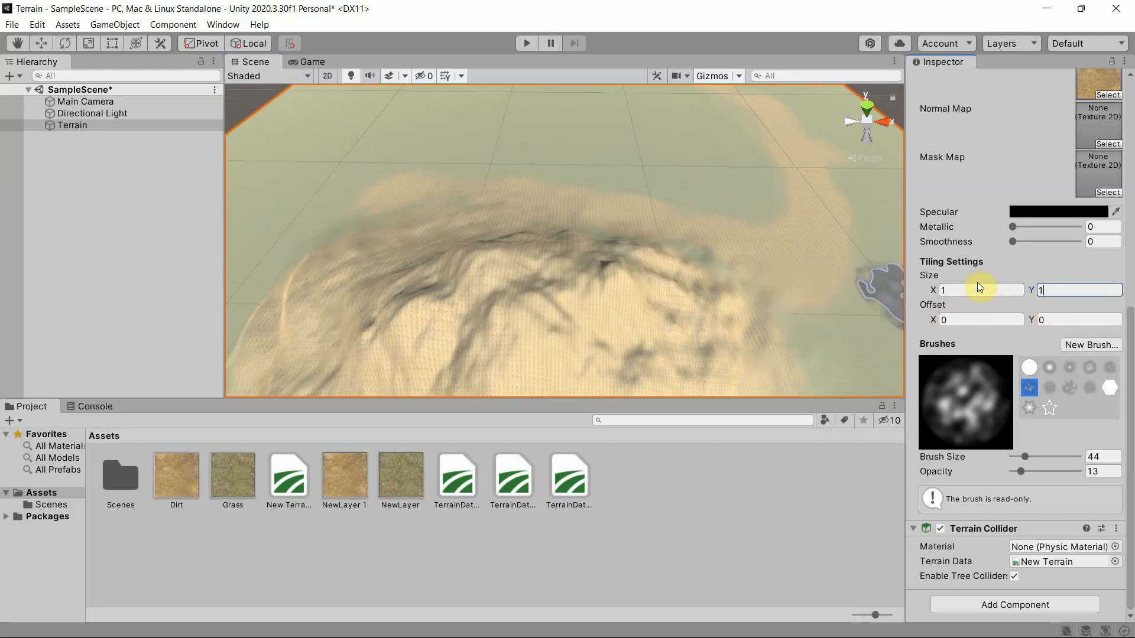
{"action": "type", "text": "0"}
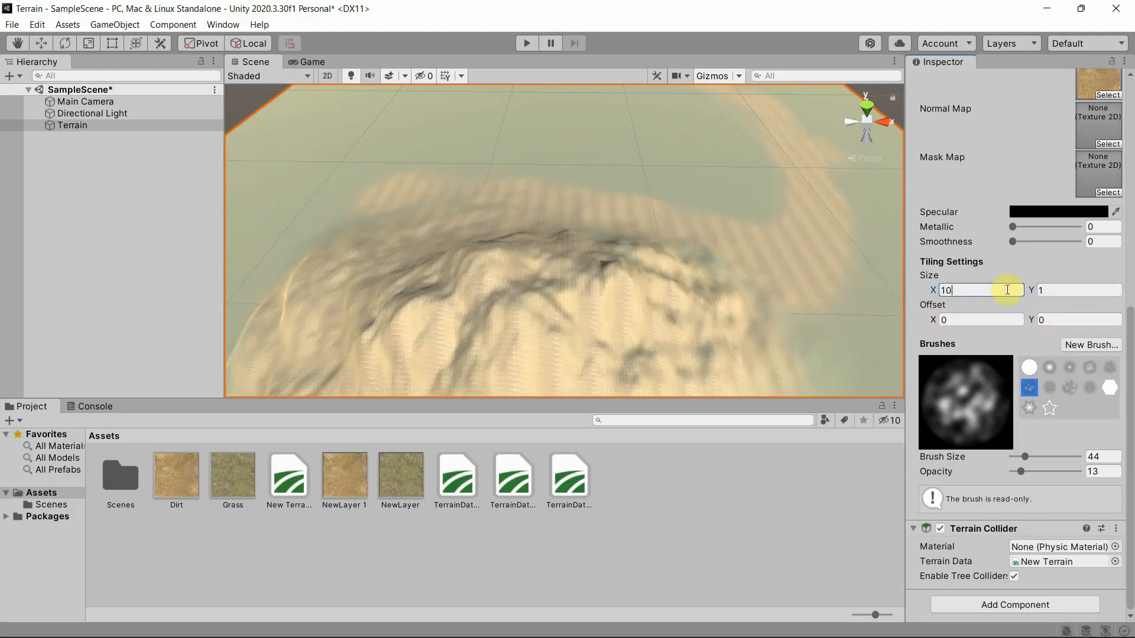
{"action": "type", "text": "10"}
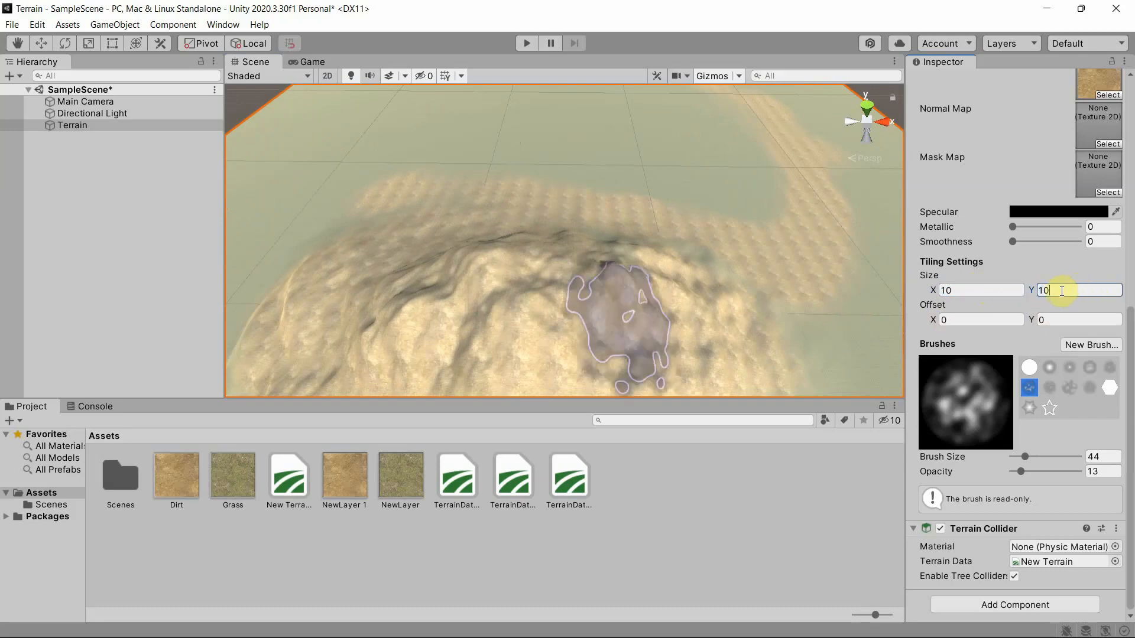
{"action": "middle_click_drag", "start_coordinate": [643, 304], "coordinate": [654, 224]}
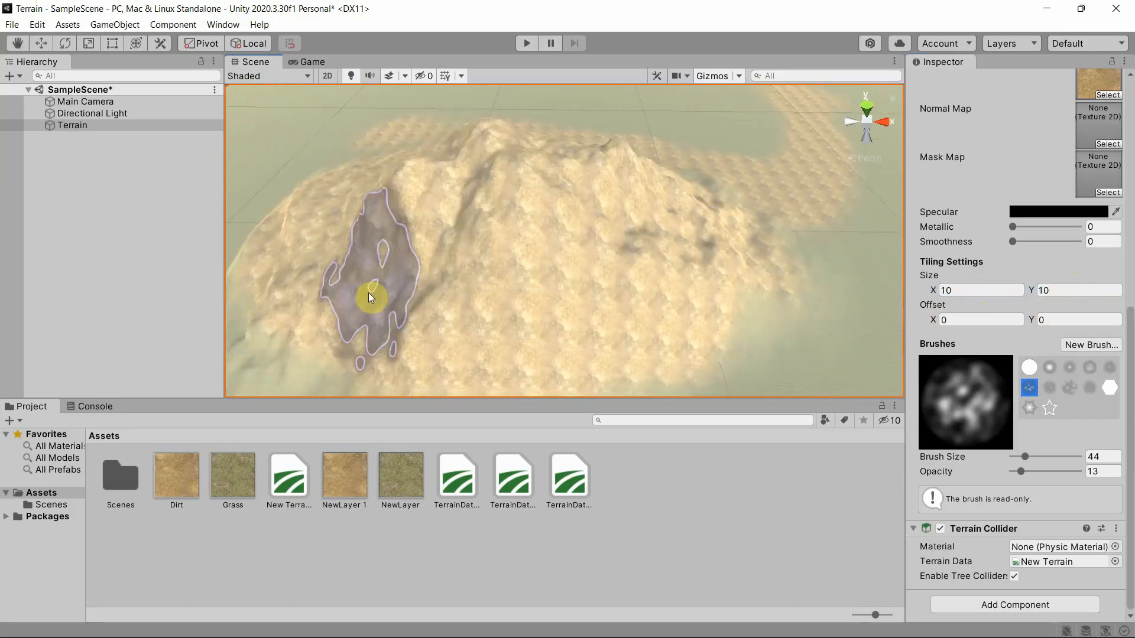
Set the dirt layer's tiling size to 100 in X and Y and inspect the mountain's texture.
{"action": "left_click", "coordinate": [993, 289]}
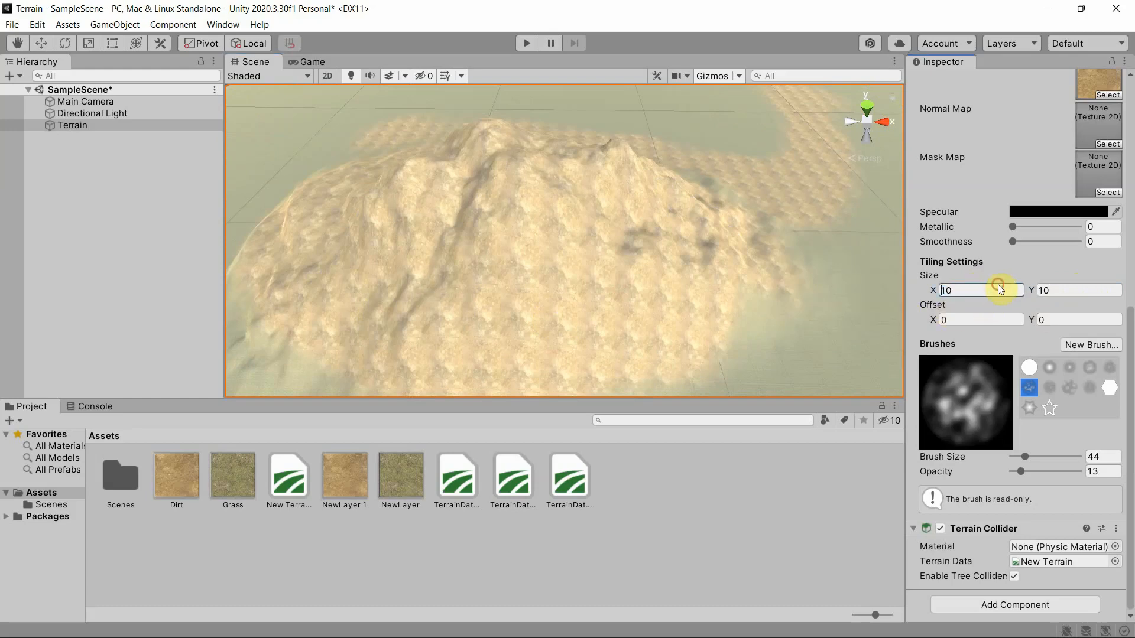
{"action": "type", "text": "0"}
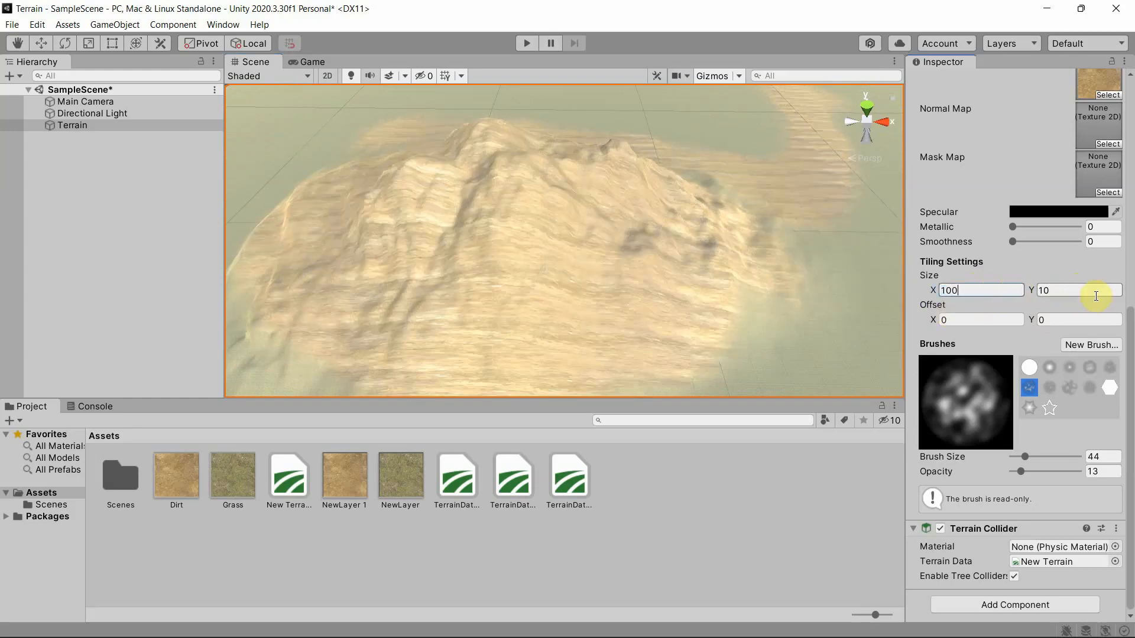
{"action": "type", "text": "0"}
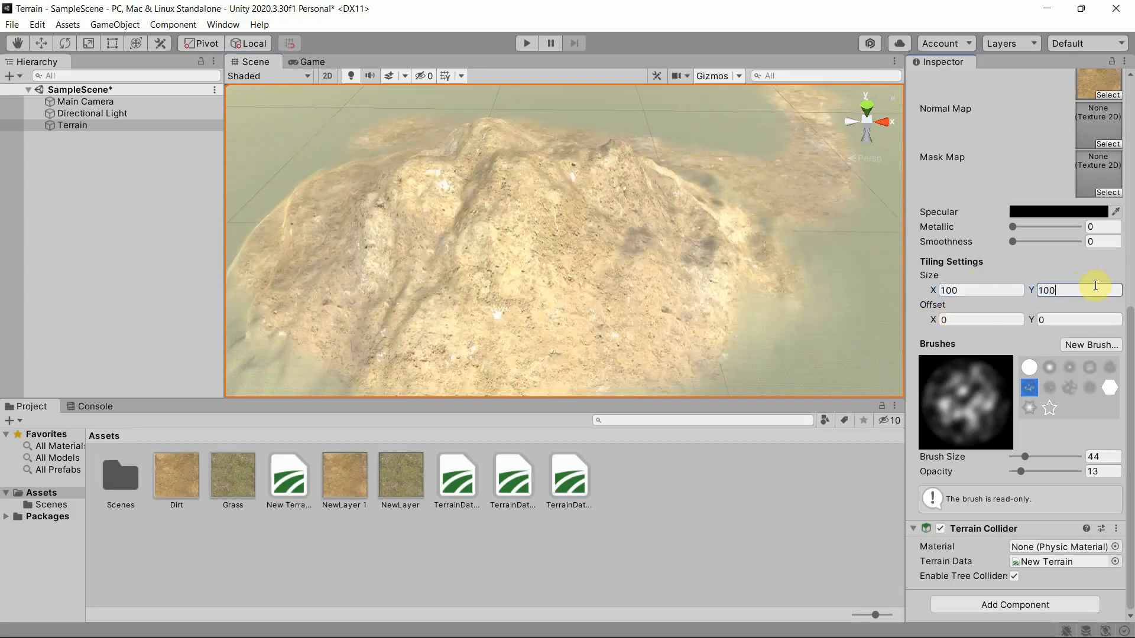
{"action": "scroll", "coordinate": [684, 289], "scroll_direction": "down", "scroll_amount": 5}
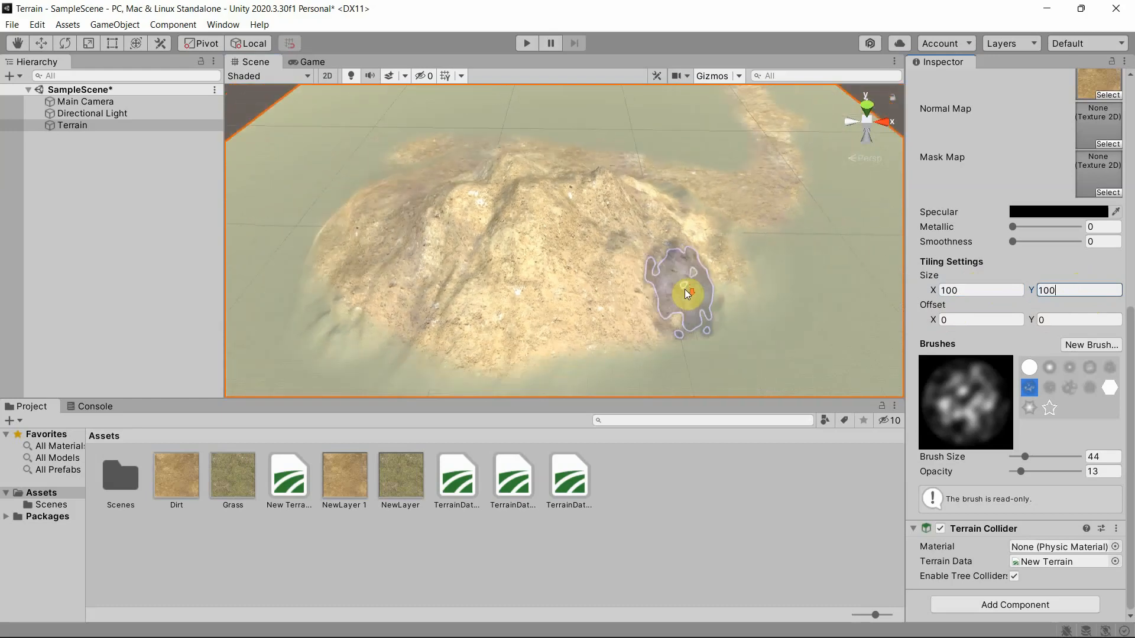
{"action": "middle_click_drag", "start_coordinate": [684, 289], "coordinate": [725, 333]}
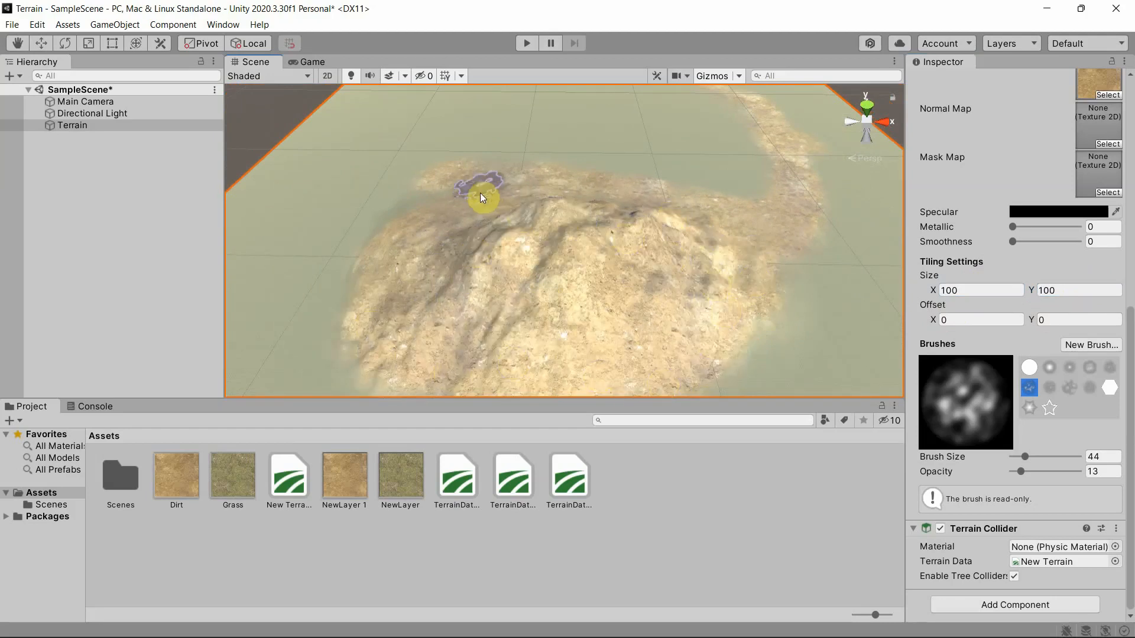
{"action": "middle_click_drag", "start_coordinate": [706, 279], "coordinate": [616, 160]}
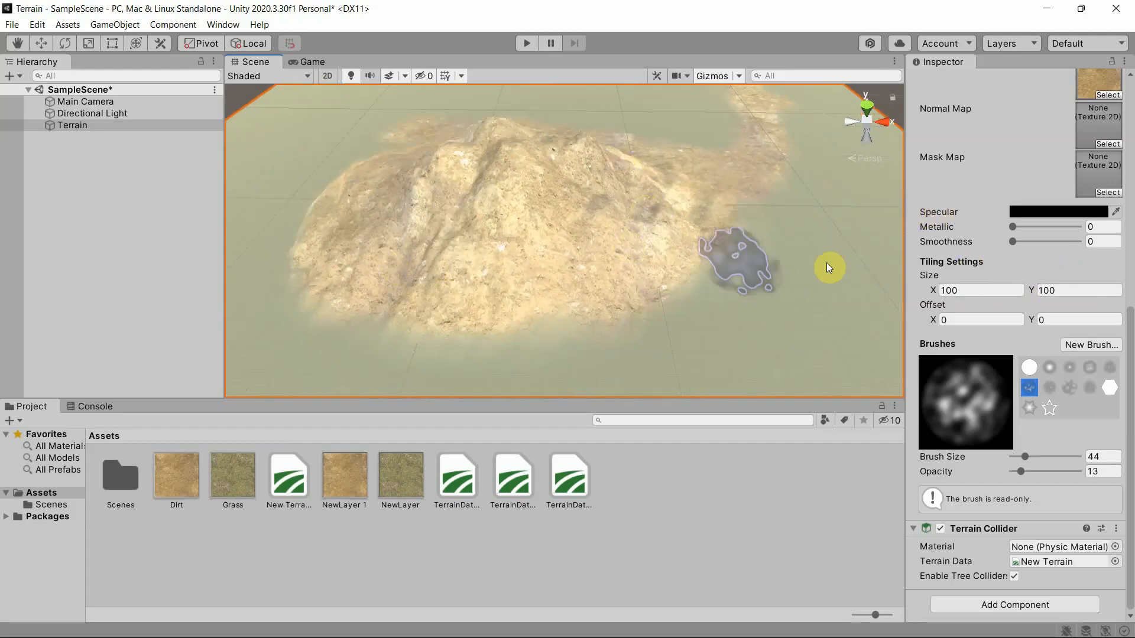
{"action": "scroll", "coordinate": [696, 218], "scroll_direction": "up", "scroll_amount": 3}
{"action": "middle_click_drag", "start_coordinate": [693, 215], "coordinate": [678, 256]}
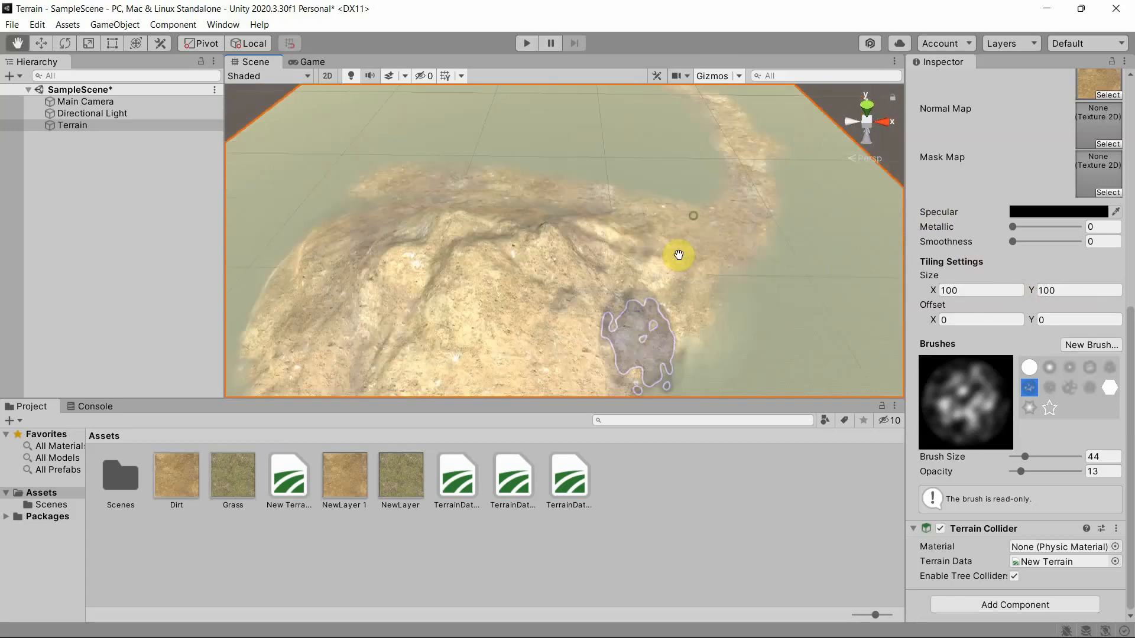
Switch the Terrain object's painting mode to Set Height.
{"action": "left_click", "coordinate": [77, 113]}
{"action": "left_click", "coordinate": [83, 125]}
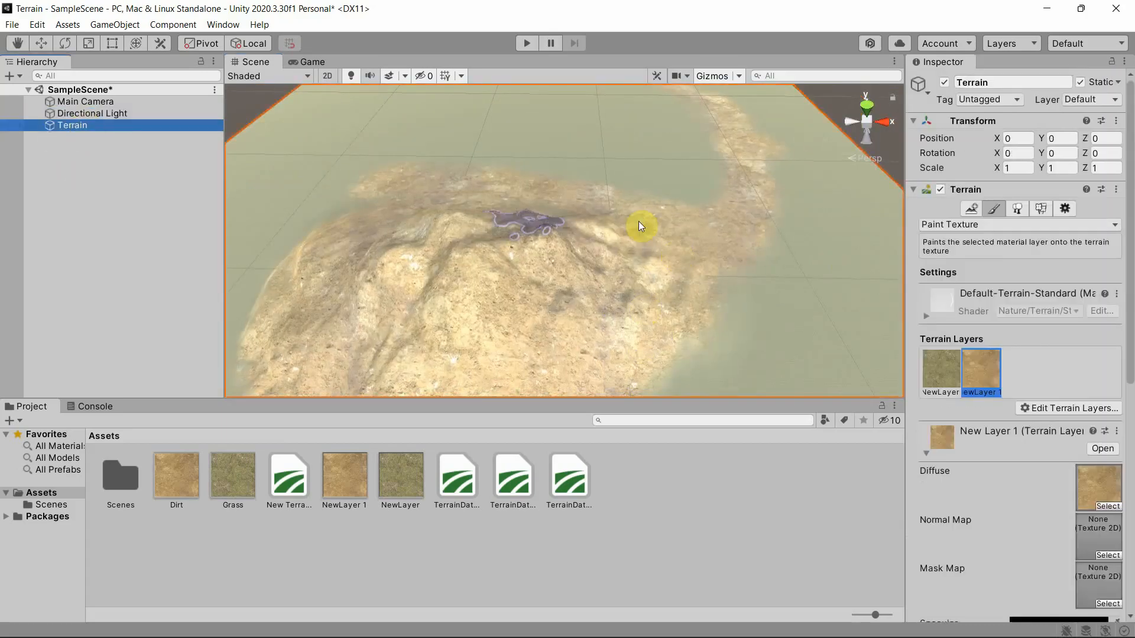
{"action": "left_click", "coordinate": [981, 227]}
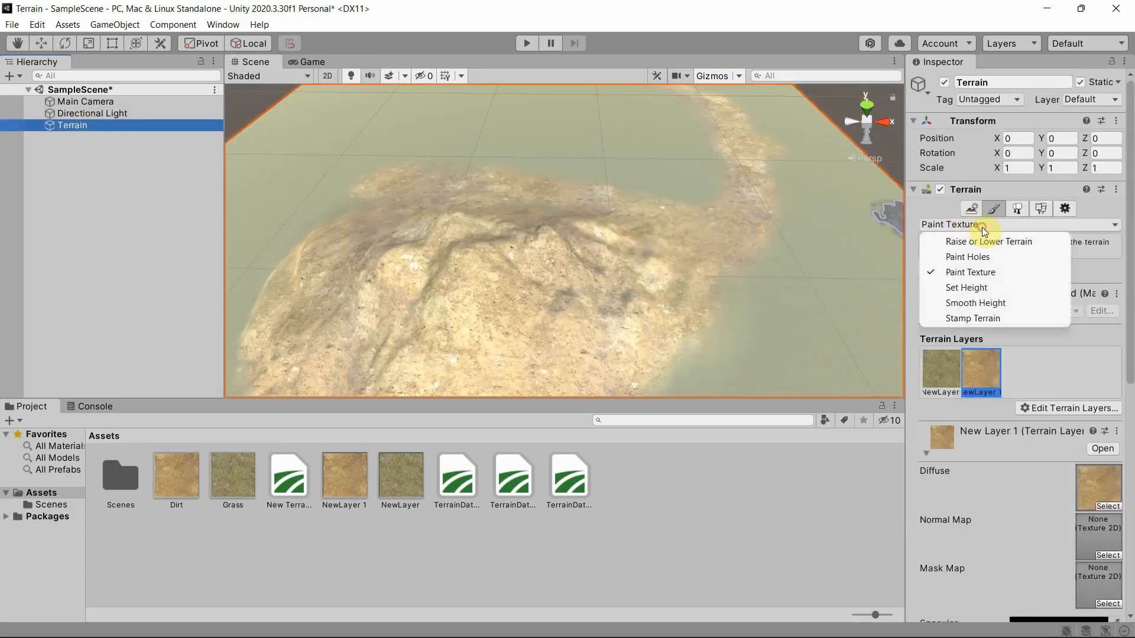
{"action": "left_click", "coordinate": [986, 288]}
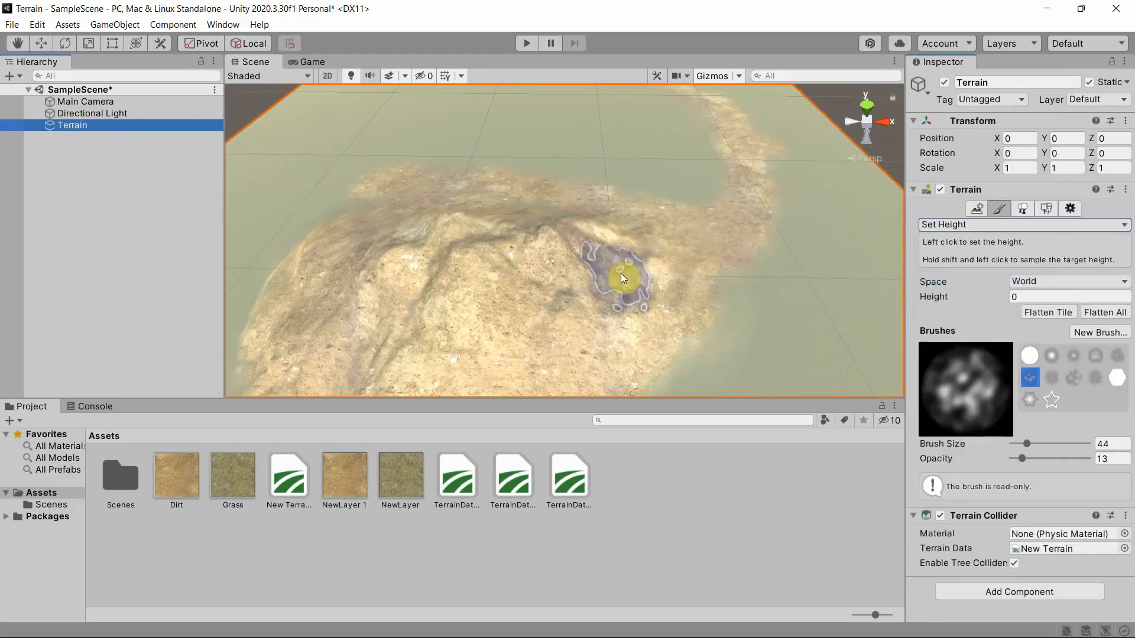
Set the target height to 50 and raise a plateau on the flat ground beside the mountain.
{"action": "mouse_move", "coordinate": [522, 226]}
{"action": "middle_mouse_down"}
{"action": "mouse_move", "coordinate": [713, 283]}
{"action": "mouse_move", "coordinate": [833, 269]}
{"action": "middle_mouse_up"}
{"action": "middle_click_drag", "start_coordinate": [651, 276], "coordinate": [833, 234]}
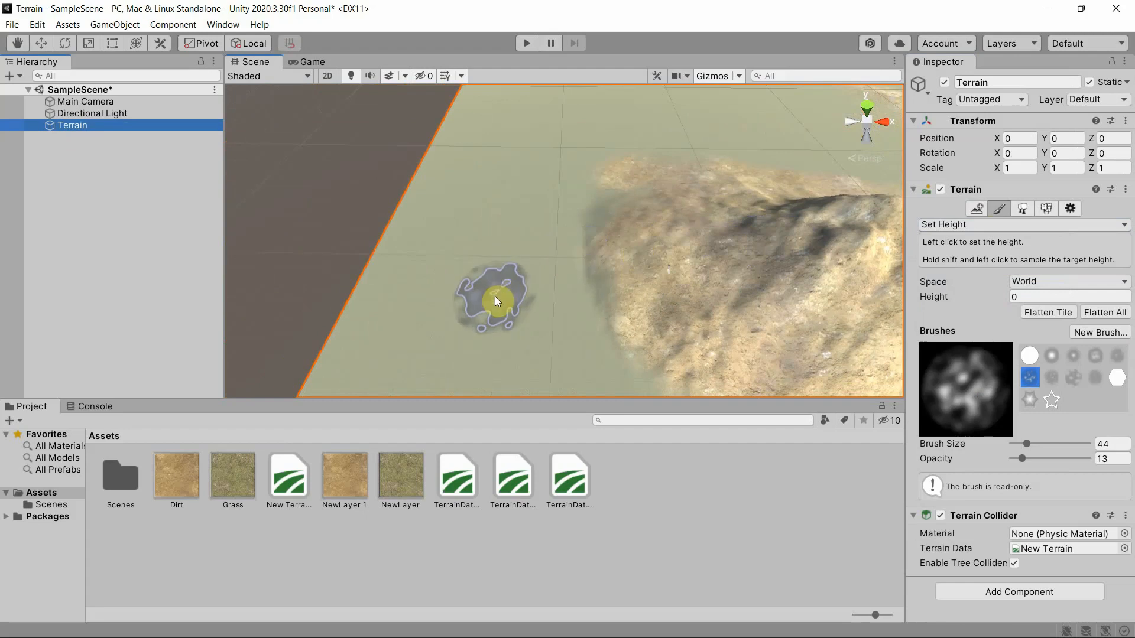
{"action": "left_click", "coordinate": [1031, 296]}
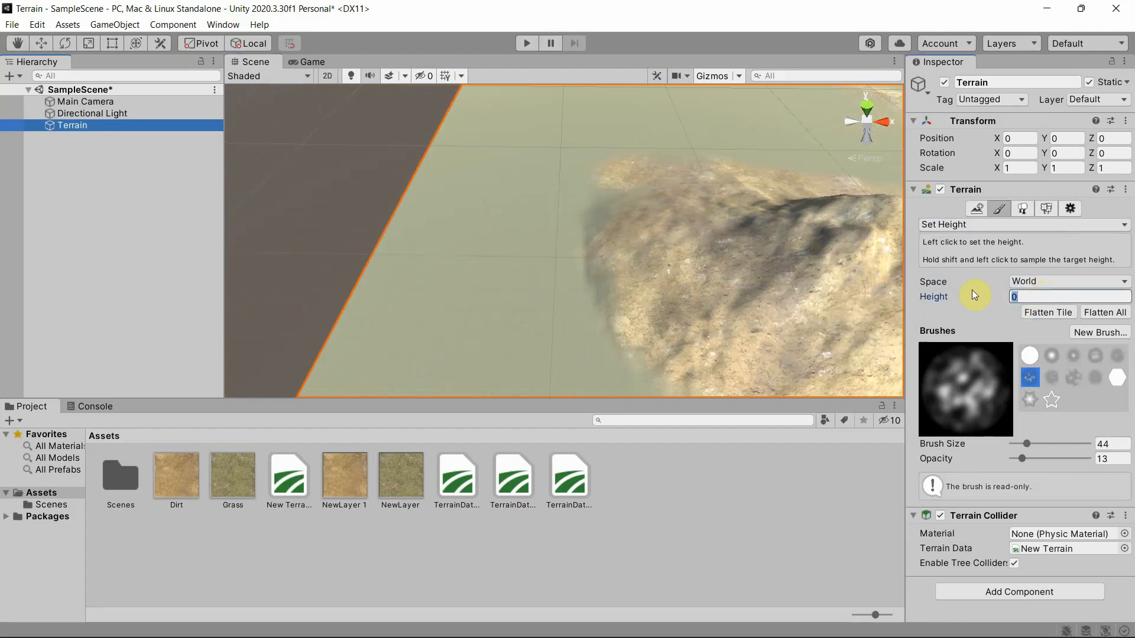
{"action": "type", "text": "50"}
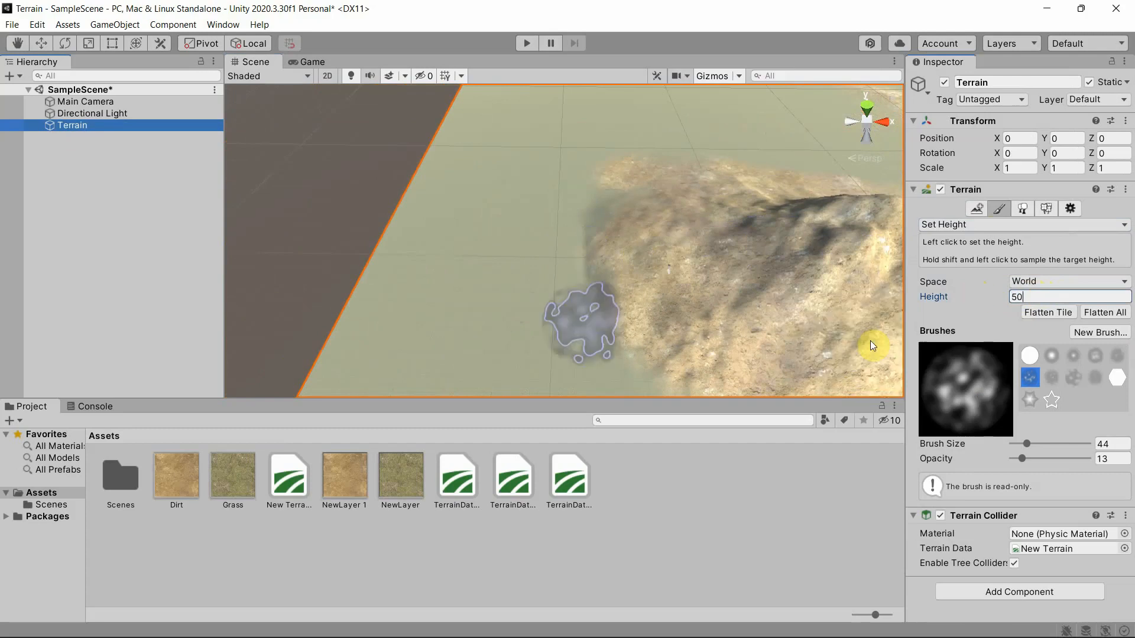
{"action": "mouse_move", "coordinate": [480, 303]}
{"action": "left_mouse_down"}
{"action": "mouse_move", "coordinate": [482, 323]}
{"action": "mouse_move", "coordinate": [471, 277]}
{"action": "mouse_move", "coordinate": [454, 273]}
{"action": "mouse_move", "coordinate": [475, 279]}
{"action": "mouse_move", "coordinate": [442, 273]}
{"action": "mouse_move", "coordinate": [463, 279]}
{"action": "mouse_move", "coordinate": [448, 267]}
{"action": "mouse_move", "coordinate": [450, 293]}
{"action": "mouse_move", "coordinate": [489, 227]}
{"action": "mouse_move", "coordinate": [493, 254]}
{"action": "mouse_move", "coordinate": [364, 317]}
{"action": "left_mouse_up"}
Set the target height to 5 and level the plateau and the ground around it.
{"action": "left_click", "coordinate": [1043, 296]}
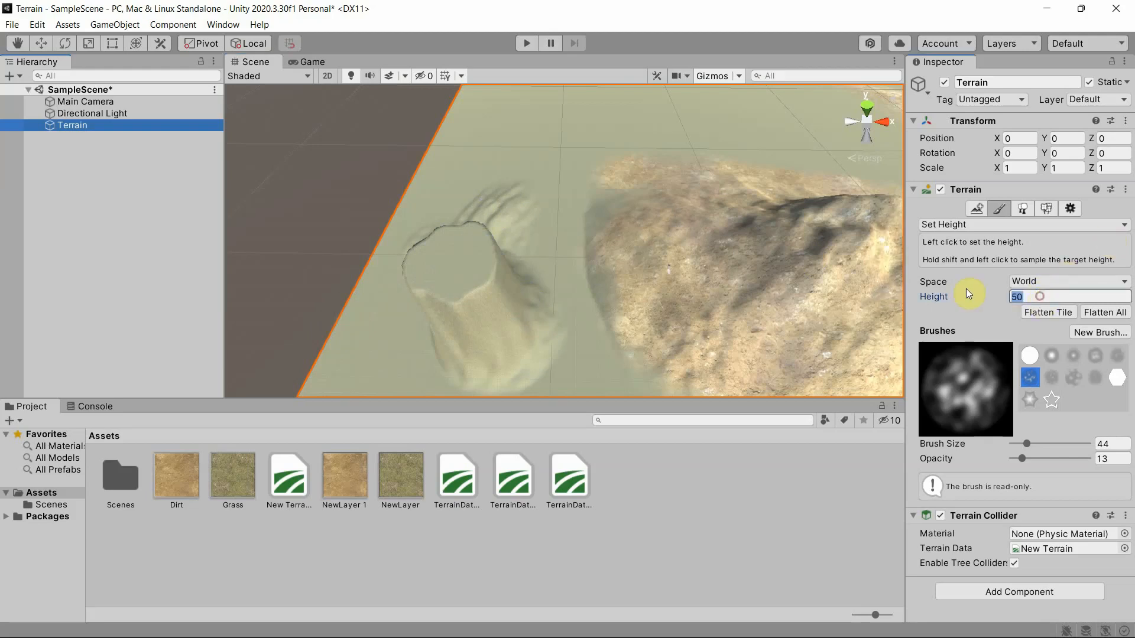
{"action": "type", "text": "5"}
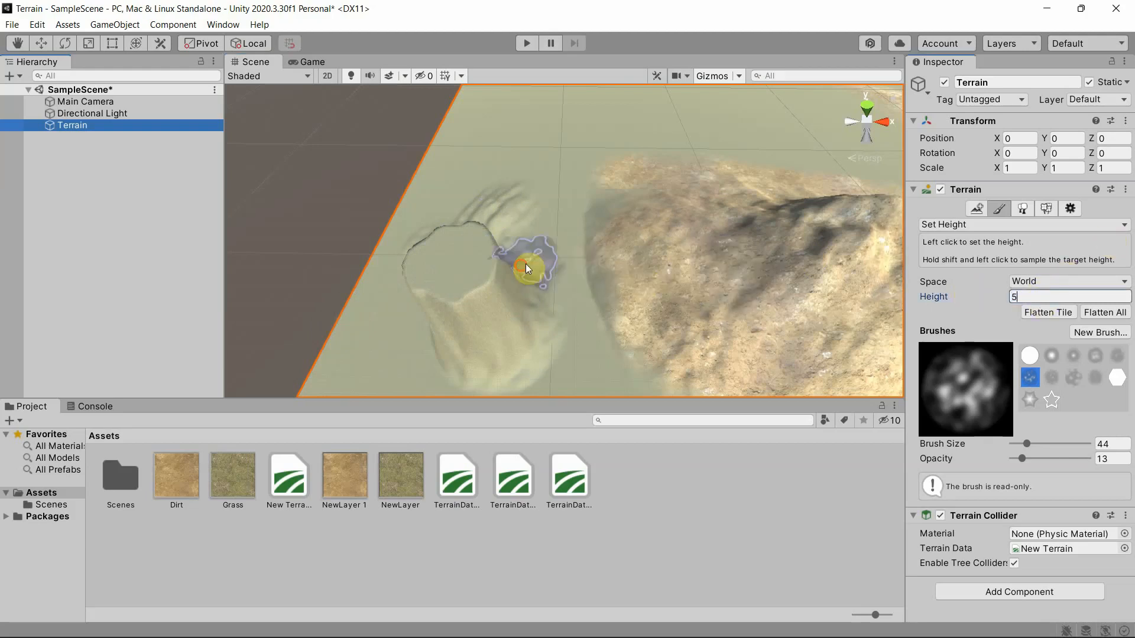
{"action": "mouse_move", "coordinate": [500, 273]}
{"action": "left_mouse_down"}
{"action": "mouse_move", "coordinate": [443, 275]}
{"action": "mouse_move", "coordinate": [426, 257]}
{"action": "mouse_move", "coordinate": [491, 323]}
{"action": "mouse_move", "coordinate": [513, 307]}
{"action": "mouse_move", "coordinate": [489, 291]}
{"action": "mouse_move", "coordinate": [480, 308]}
{"action": "mouse_move", "coordinate": [506, 279]}
{"action": "mouse_move", "coordinate": [505, 305]}
{"action": "left_mouse_up"}
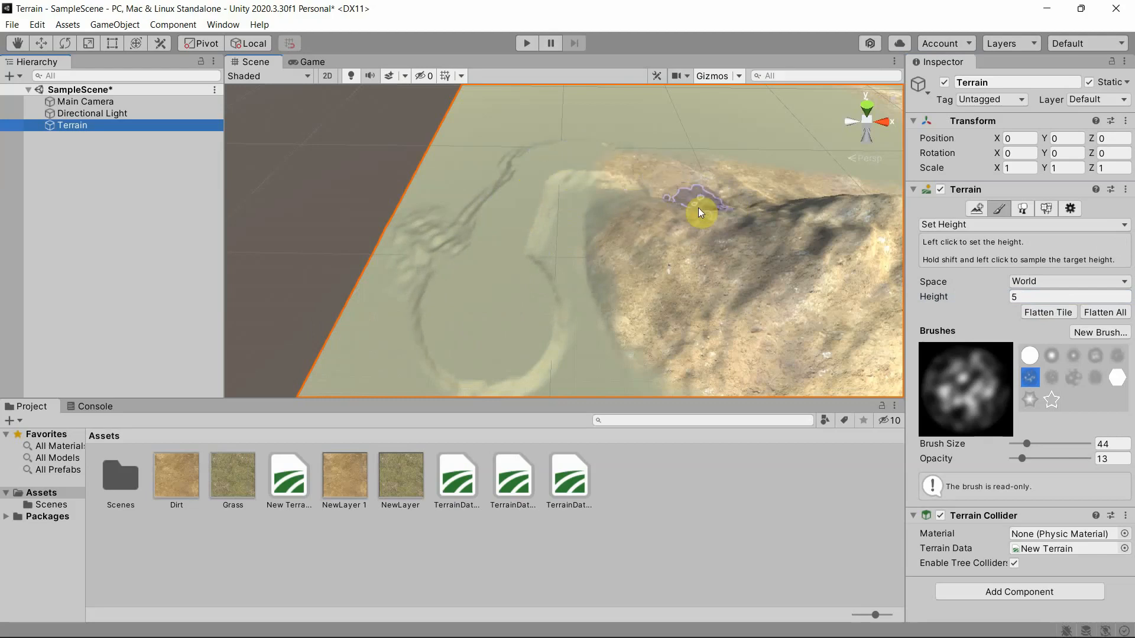
Carve a level ledge around the base of the mountain with Set Height at height 5.
{"action": "mouse_move", "coordinate": [693, 214]}
{"action": "middle_mouse_down"}
{"action": "mouse_move", "coordinate": [664, 236]}
{"action": "mouse_move", "coordinate": [602, 140]}
{"action": "middle_mouse_up"}
{"action": "mouse_move", "coordinate": [618, 200]}
{"action": "left_mouse_down"}
{"action": "mouse_move", "coordinate": [624, 231]}
{"action": "mouse_move", "coordinate": [621, 209]}
{"action": "mouse_move", "coordinate": [639, 245]}
{"action": "mouse_move", "coordinate": [678, 258]}
{"action": "mouse_move", "coordinate": [664, 265]}
{"action": "mouse_move", "coordinate": [802, 279]}
{"action": "mouse_move", "coordinate": [771, 282]}
{"action": "left_mouse_up"}
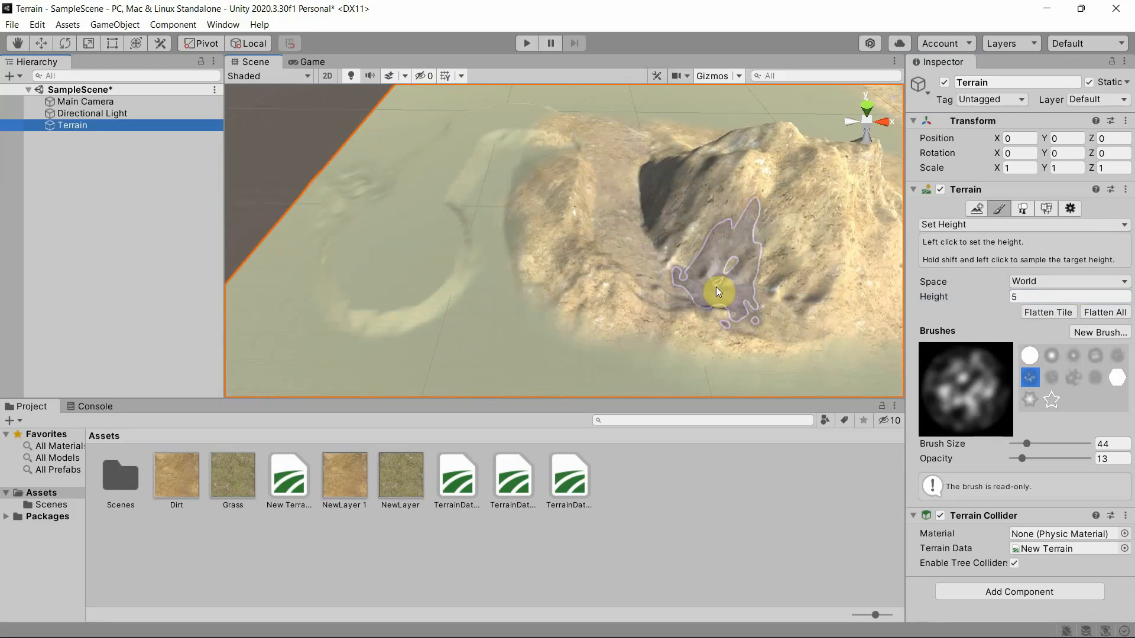
{"action": "middle_click_drag", "start_coordinate": [754, 299], "coordinate": [547, 310]}
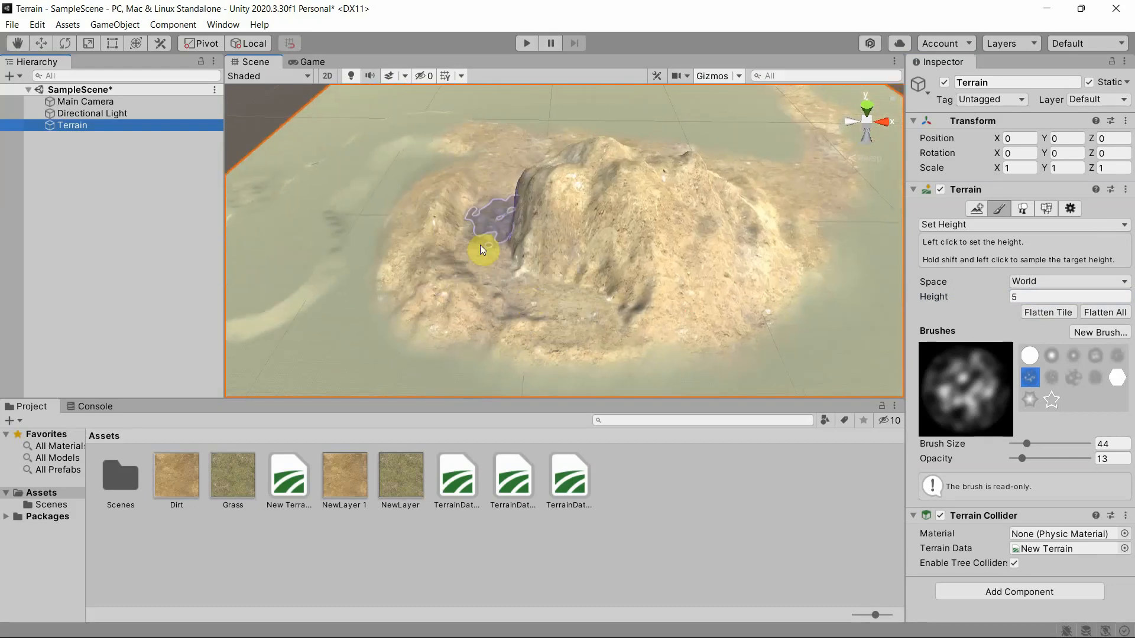
{"action": "mouse_move", "coordinate": [500, 255]}
{"action": "left_mouse_down"}
{"action": "mouse_move", "coordinate": [542, 286]}
{"action": "mouse_move", "coordinate": [618, 301]}
{"action": "mouse_move", "coordinate": [657, 301]}
{"action": "mouse_move", "coordinate": [735, 258]}
{"action": "left_mouse_up"}
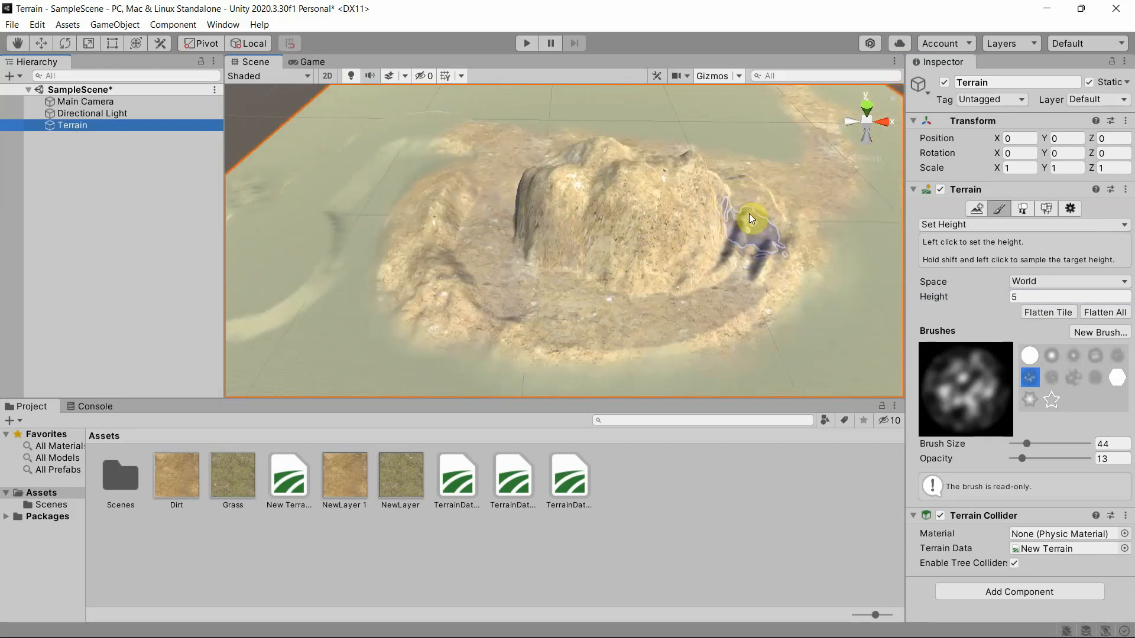
{"action": "mouse_move", "coordinate": [749, 214]}
{"action": "left_mouse_down"}
{"action": "mouse_move", "coordinate": [715, 279]}
{"action": "mouse_move", "coordinate": [749, 212]}
{"action": "mouse_move", "coordinate": [753, 236]}
{"action": "mouse_move", "coordinate": [684, 313]}
{"action": "left_mouse_up"}
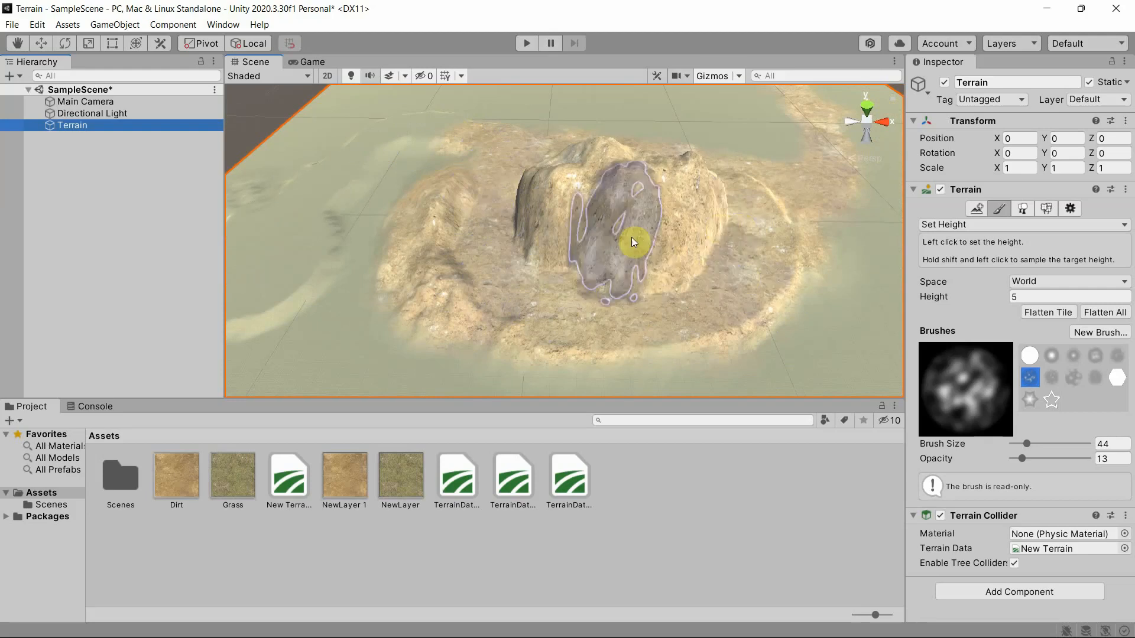
{"action": "mouse_move", "coordinate": [632, 241]}
{"action": "left_mouse_down"}
{"action": "mouse_move", "coordinate": [672, 203]}
{"action": "mouse_move", "coordinate": [664, 223]}
{"action": "mouse_move", "coordinate": [658, 192]}
{"action": "mouse_move", "coordinate": [779, 192]}
{"action": "left_mouse_up"}
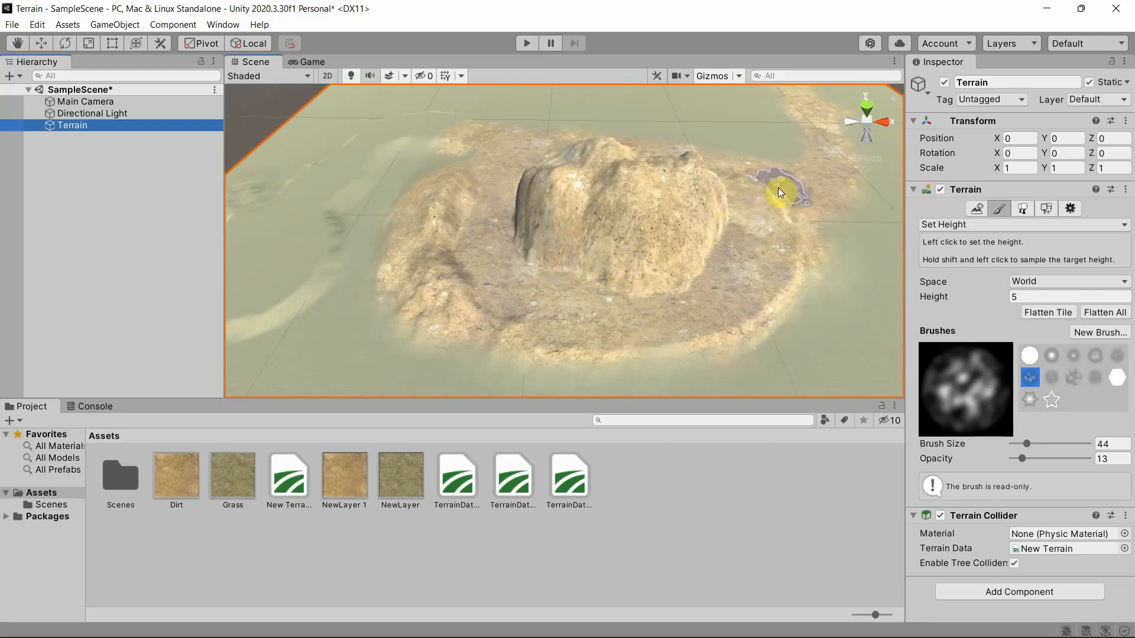
Switch the terrain painting mode to Smooth Height and smooth the ridge beside the mountain and the raised edge on the flat ground.
{"action": "left_click", "coordinate": [1004, 226]}
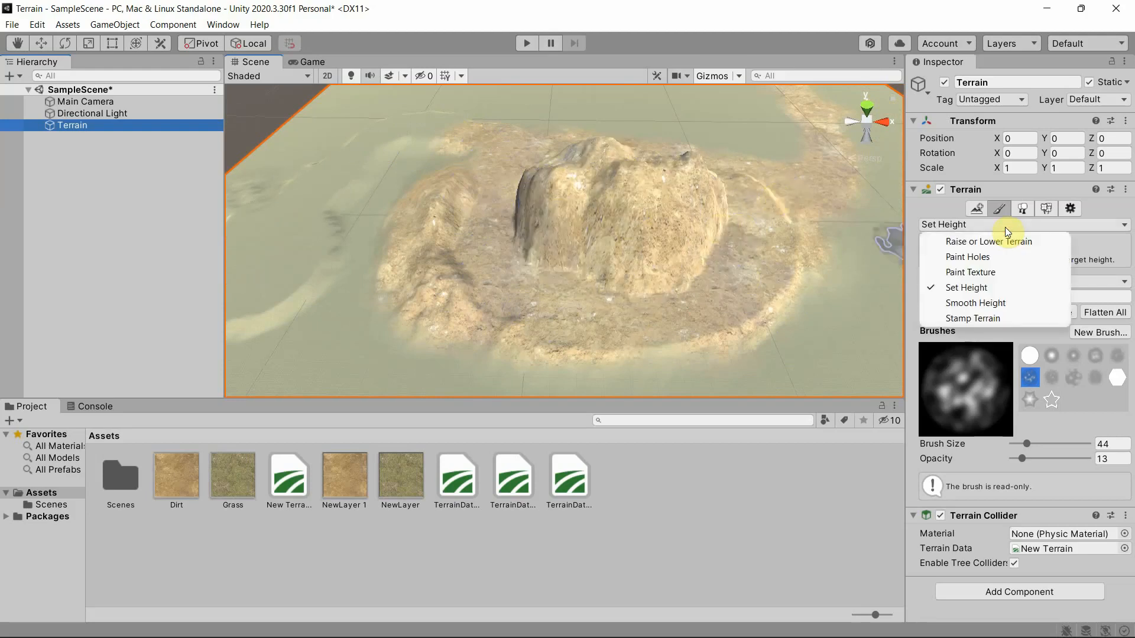
{"action": "left_click", "coordinate": [998, 302]}
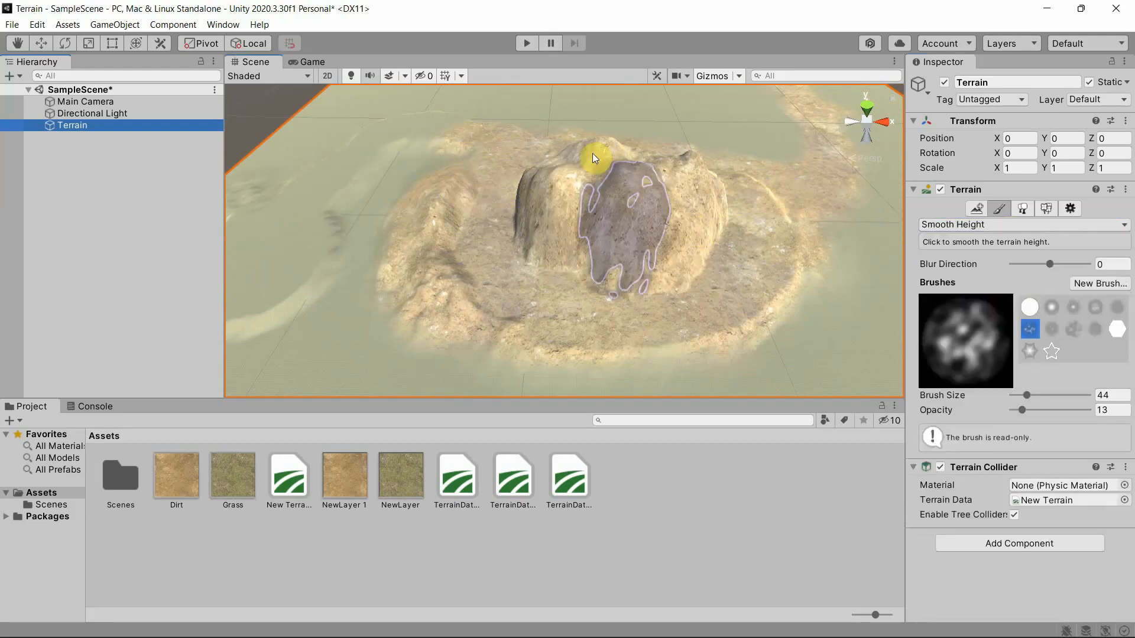
{"action": "middle_click_drag", "start_coordinate": [580, 208], "coordinate": [680, 186]}
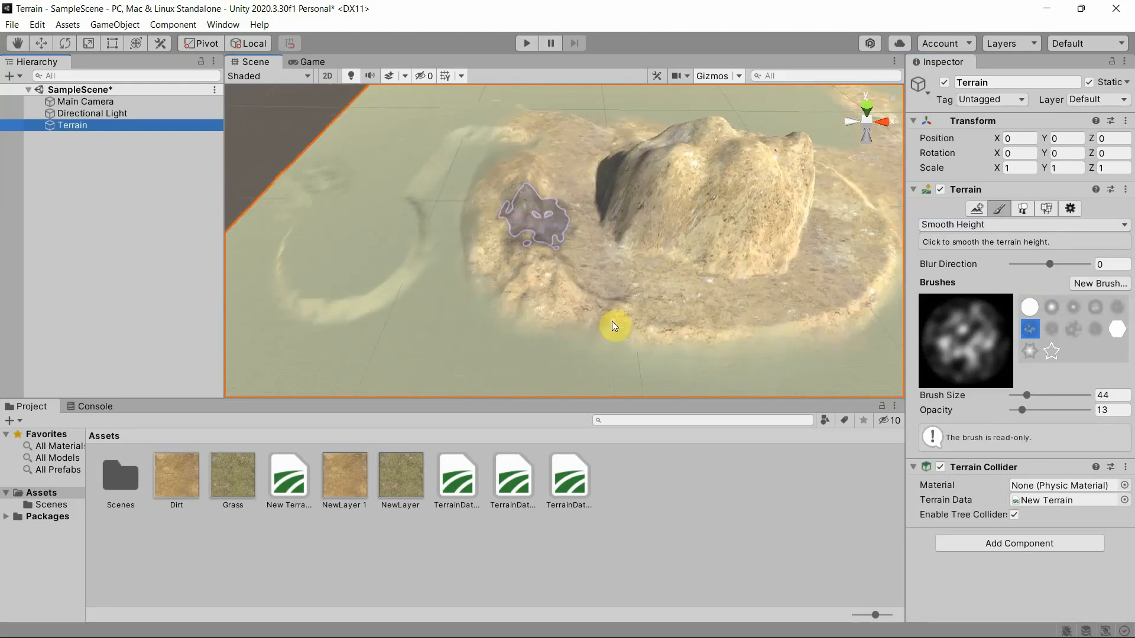
{"action": "left_click", "coordinate": [535, 286]}
{"action": "left_click", "coordinate": [418, 192]}
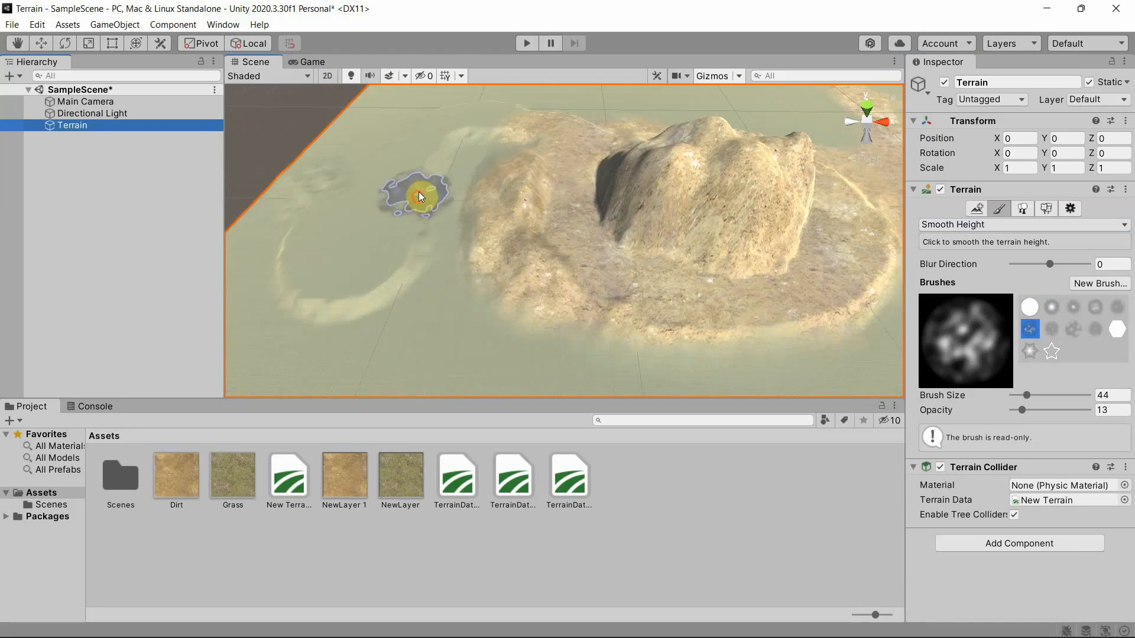
{"action": "middle_click_drag", "start_coordinate": [625, 258], "coordinate": [502, 268]}
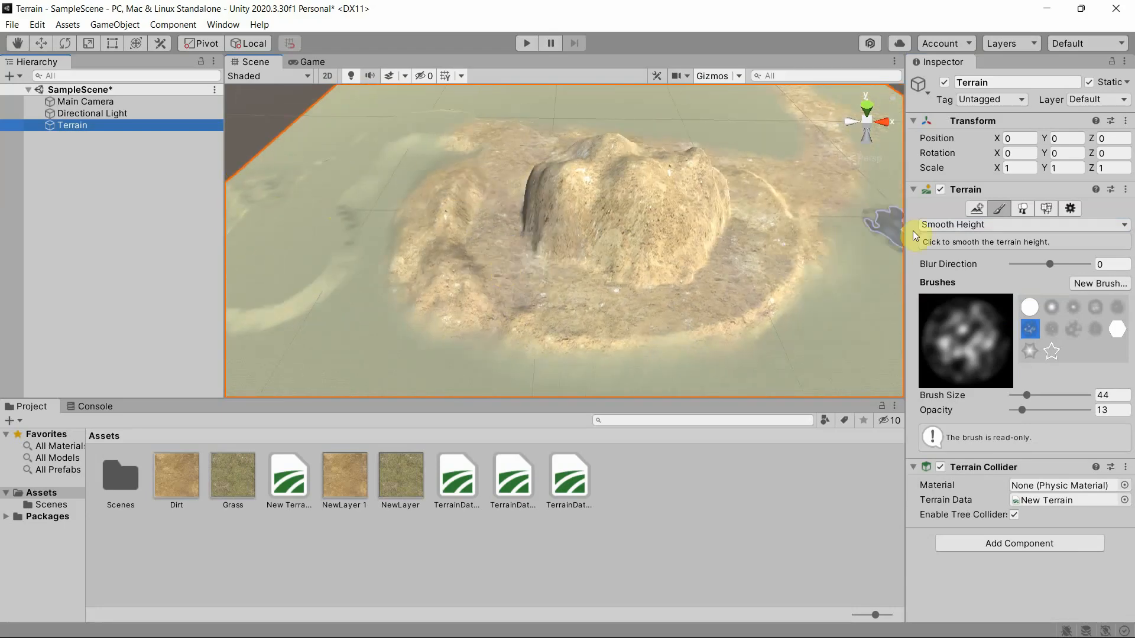
Switch the terrain painting mode to Stamp Terrain and look over its options and the sculpted terrain.
{"action": "left_click", "coordinate": [970, 224]}
{"action": "left_click", "coordinate": [969, 318]}
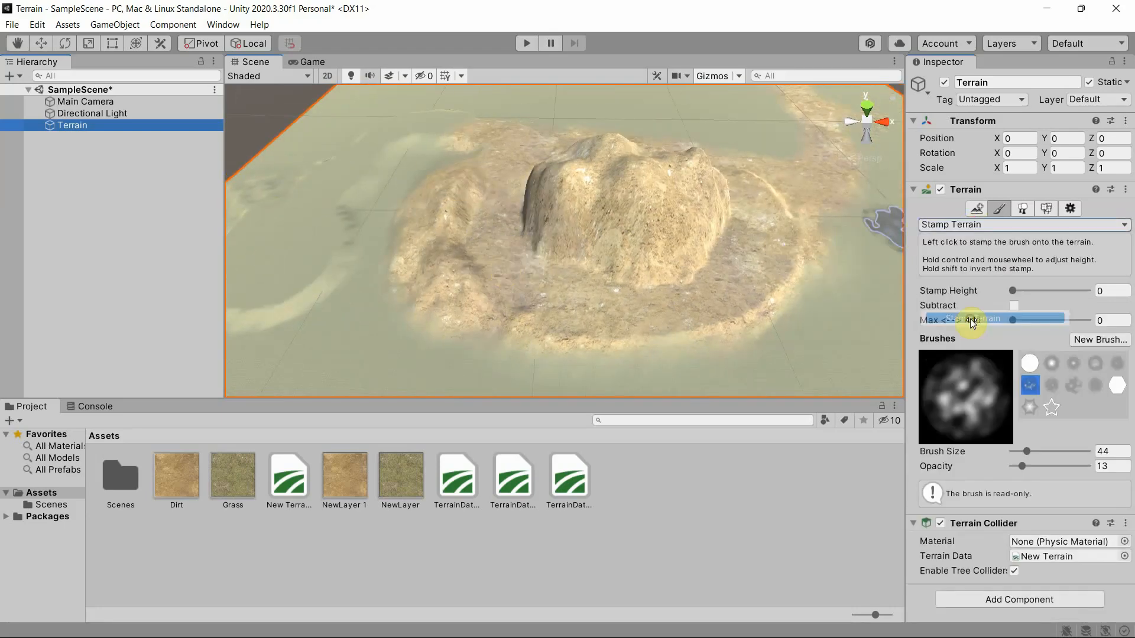
{"action": "middle_click_drag", "start_coordinate": [738, 227], "coordinate": [651, 273]}
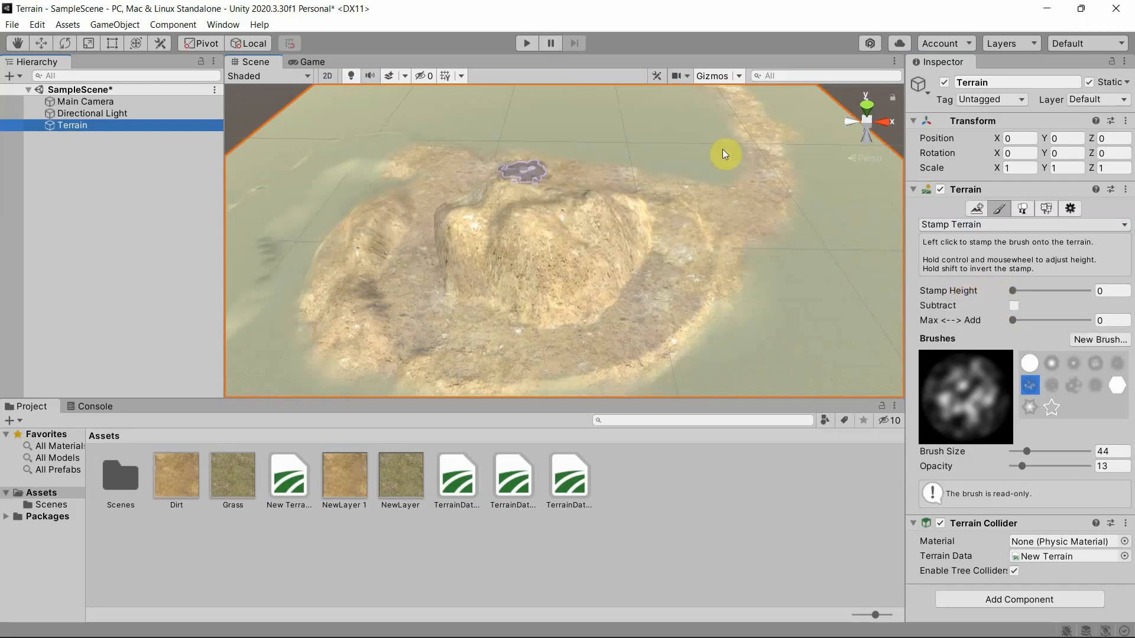
{"action": "middle_click_drag", "start_coordinate": [619, 177], "coordinate": [644, 222]}
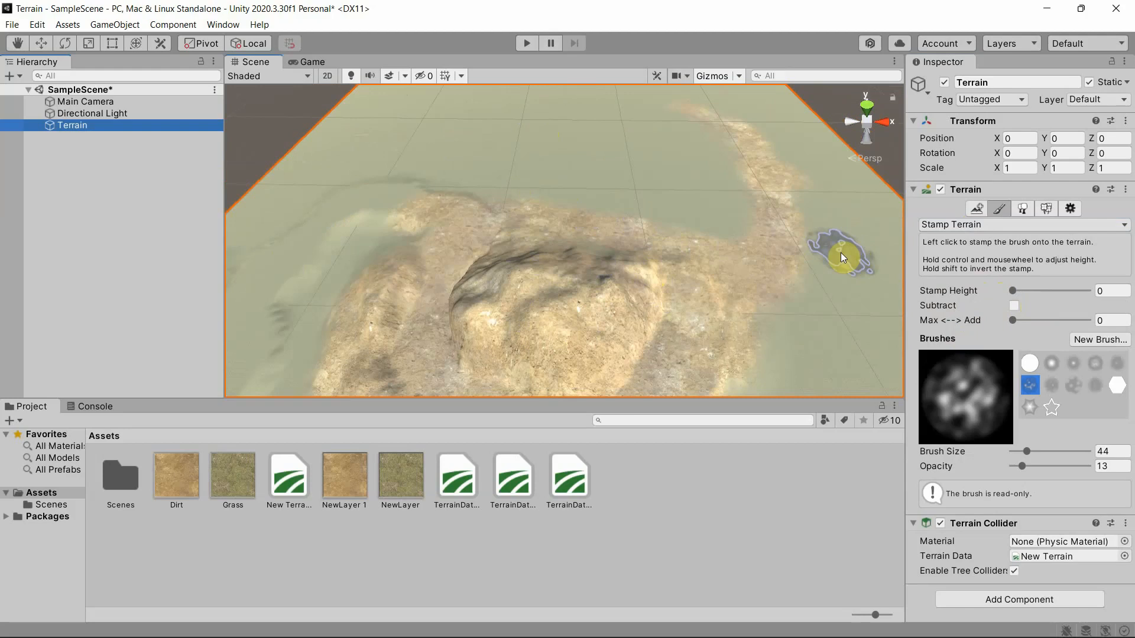
View the Paint Trees settings, switch the terrain to Paint Details, and bring the ground beside the mountain into close view.
{"action": "left_click", "coordinate": [1022, 210]}
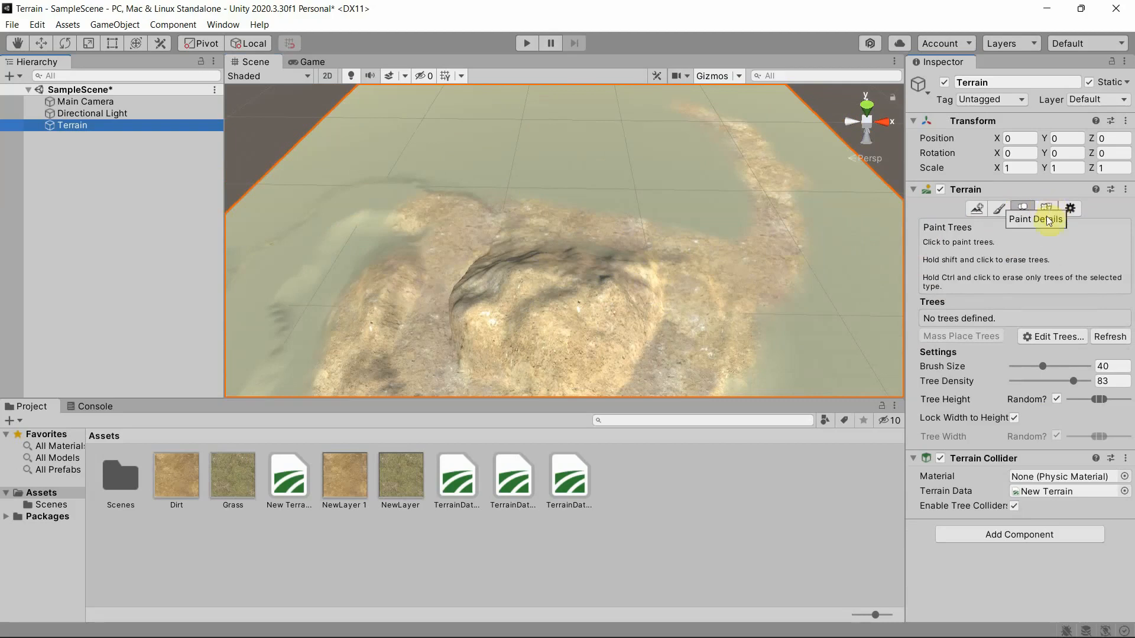
{"action": "left_click", "coordinate": [1044, 208]}
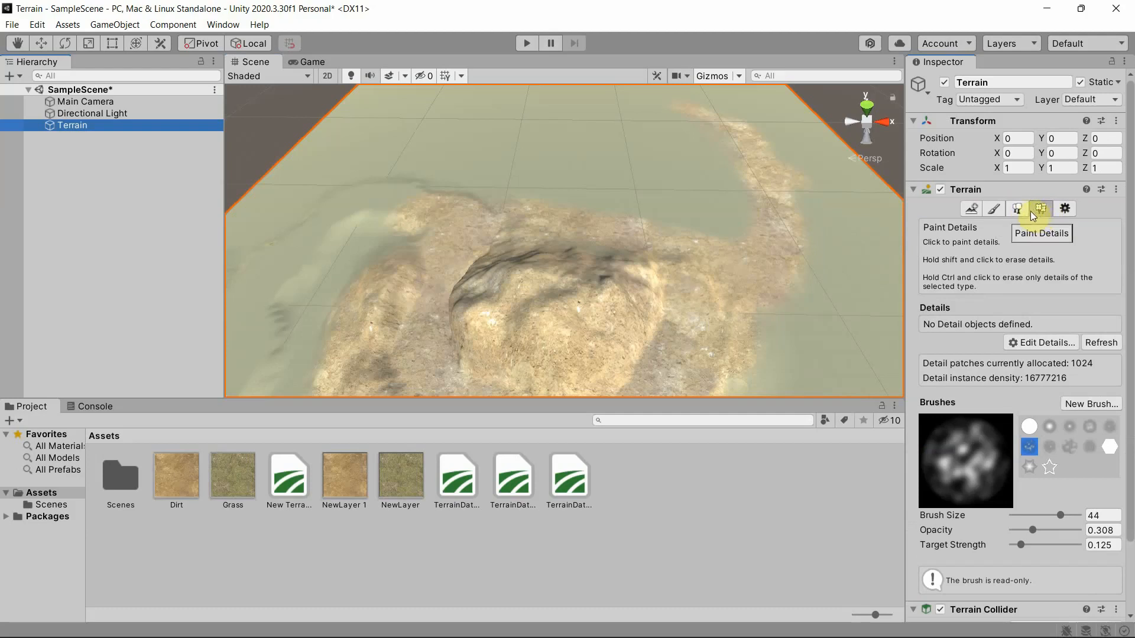
{"action": "scroll", "coordinate": [689, 246], "scroll_direction": "down", "scroll_amount": 3}
{"action": "left_click_drag", "start_coordinate": [768, 315], "coordinate": [582, 213], "text": "alt"}
{"action": "middle_click_drag", "start_coordinate": [653, 327], "coordinate": [606, 182]}
{"action": "middle_click_drag", "start_coordinate": [701, 370], "coordinate": [635, 213]}
{"action": "middle_click_drag", "start_coordinate": [734, 338], "coordinate": [653, 228]}
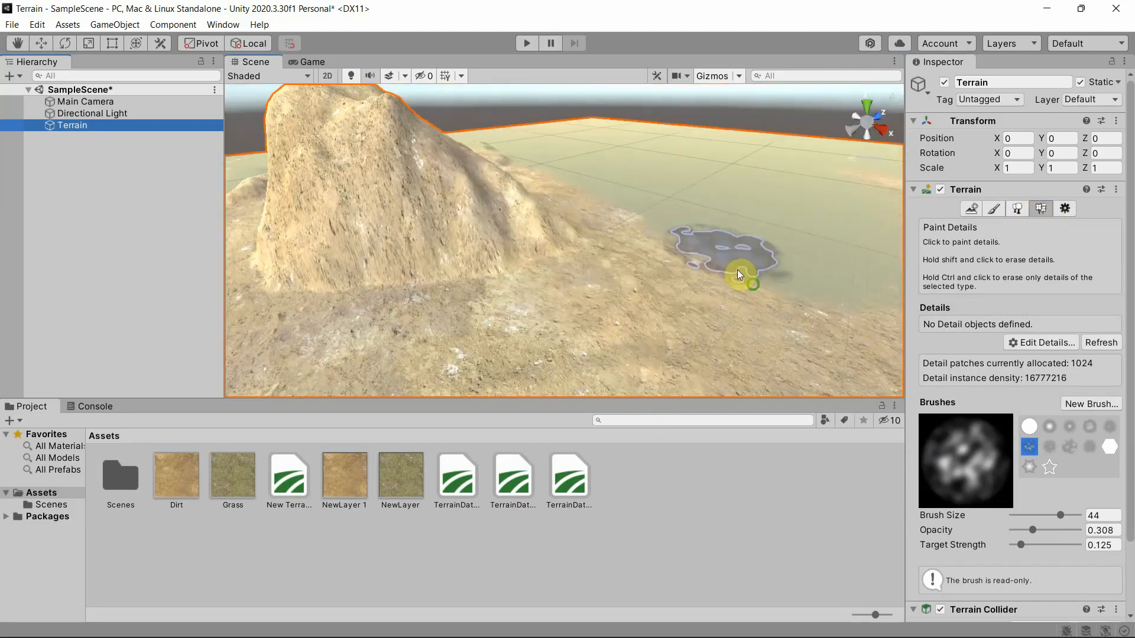
{"action": "middle_click_drag", "start_coordinate": [743, 275], "coordinate": [680, 250]}
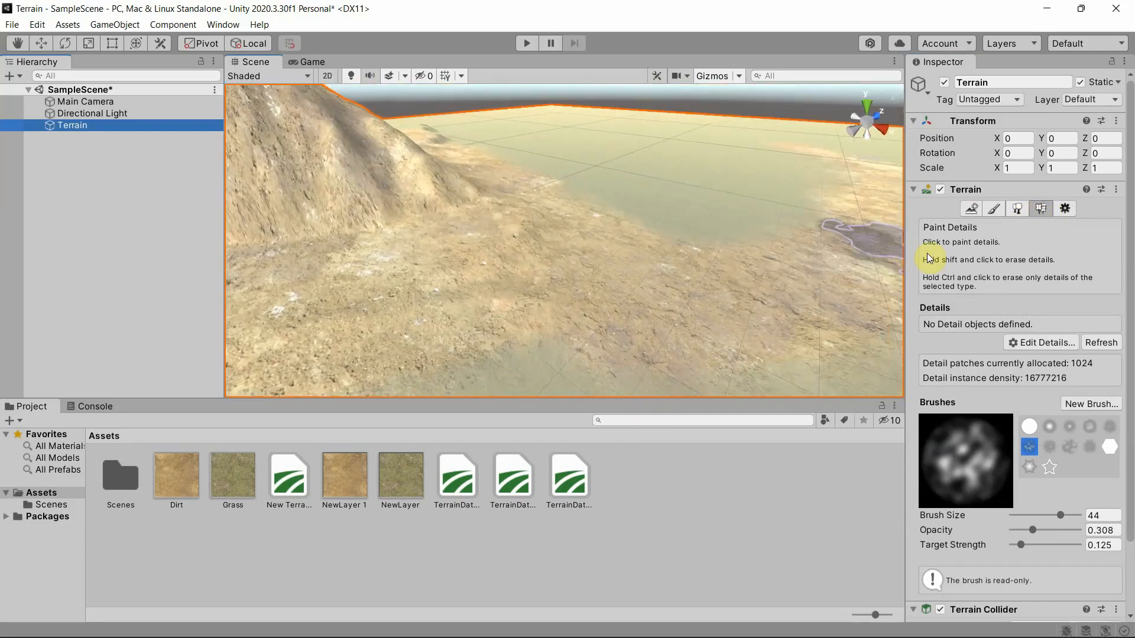
{"action": "left_click", "coordinate": [1049, 343]}
{"action": "left_click", "coordinate": [1053, 345]}
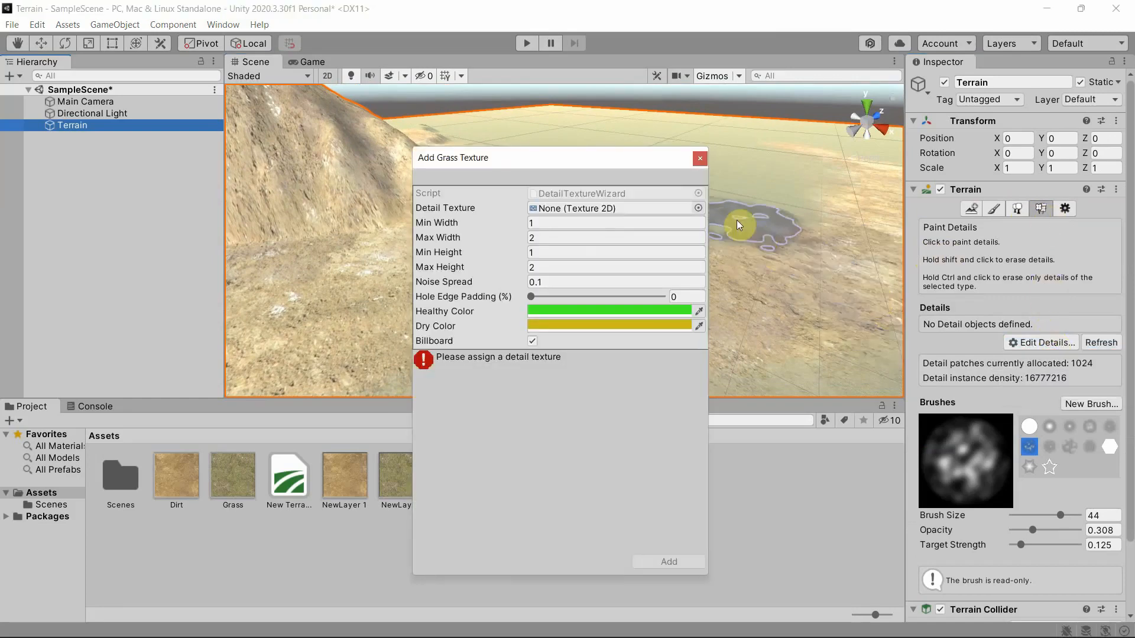
{"action": "left_click", "coordinate": [698, 208]}
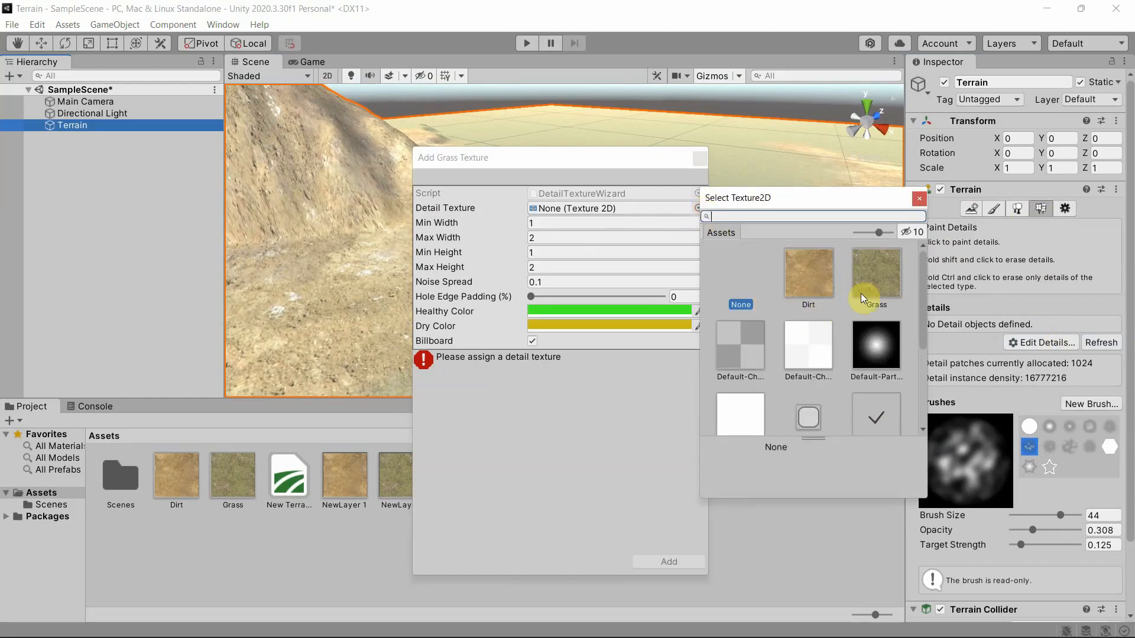
{"action": "scroll", "coordinate": [833, 328], "scroll_direction": "down", "scroll_amount": 3}
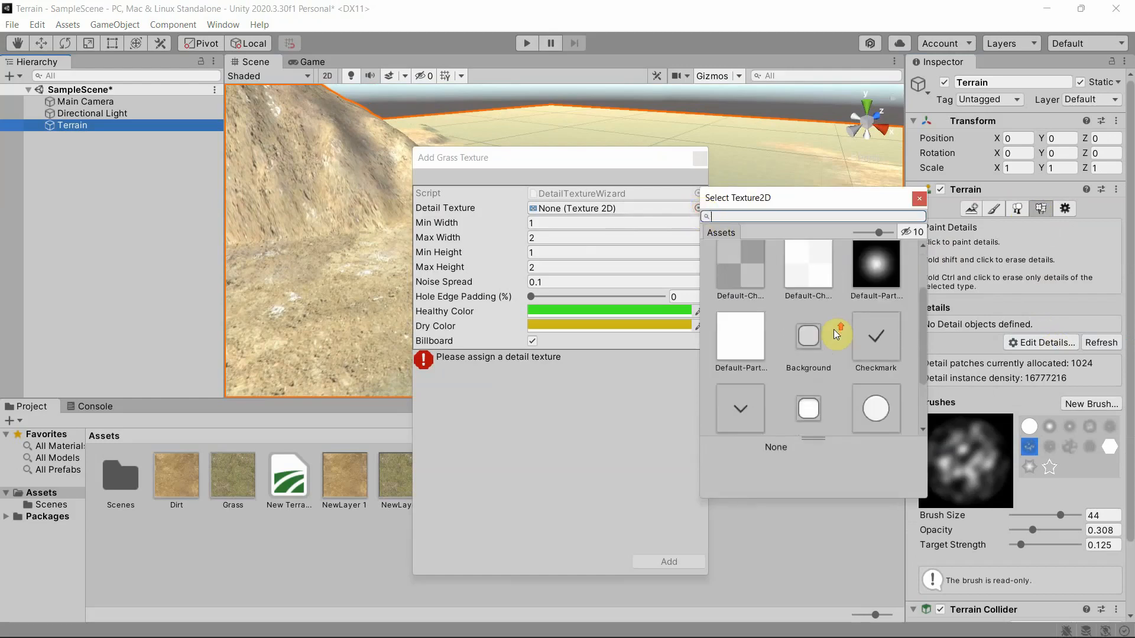
{"action": "scroll", "coordinate": [833, 329], "scroll_direction": "up", "scroll_amount": 3}
{"action": "double_click", "coordinate": [869, 277]}
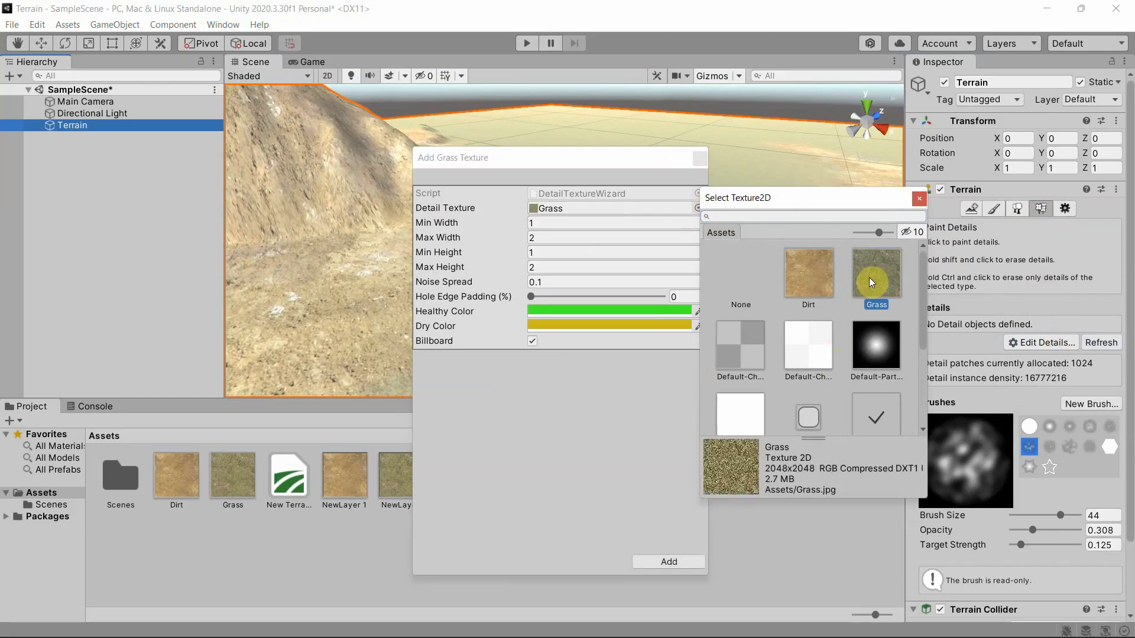
{"action": "left_click", "coordinate": [700, 158]}
Set the detail brush size to 4 and its opacity to 0.27.
{"action": "scroll", "coordinate": [732, 267], "scroll_direction": "up", "scroll_amount": 5}
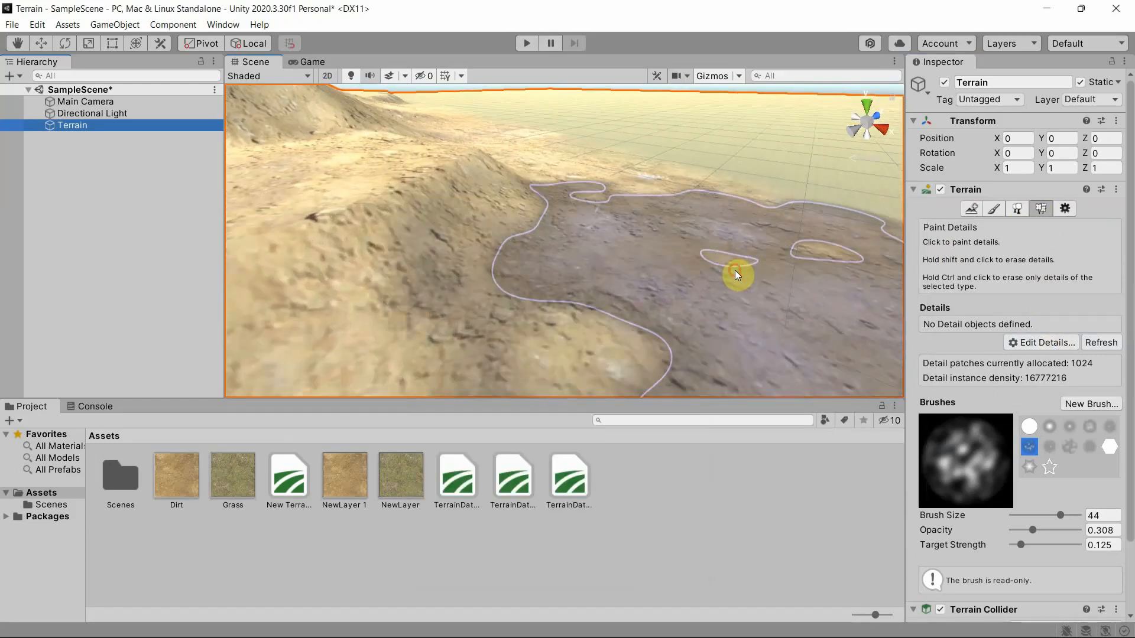
{"action": "mouse_move", "coordinate": [735, 271]}
{"action": "middle_mouse_down"}
{"action": "mouse_move", "coordinate": [792, 187]}
{"action": "mouse_move", "coordinate": [712, 231]}
{"action": "middle_mouse_up"}
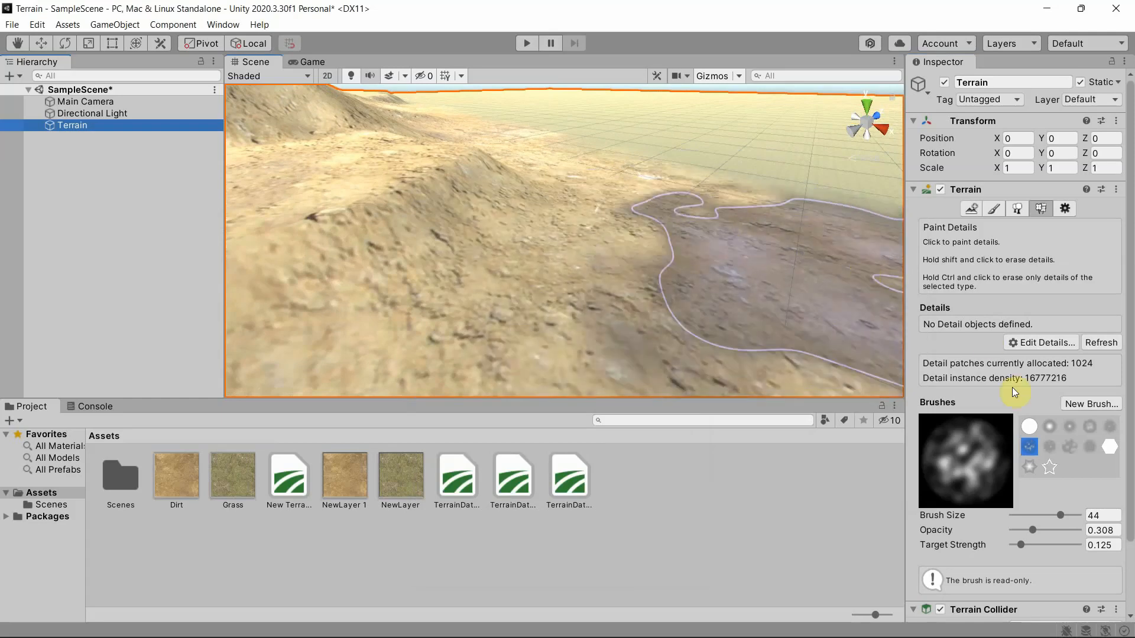
{"action": "left_click_drag", "start_coordinate": [1066, 515], "coordinate": [1033, 513]}
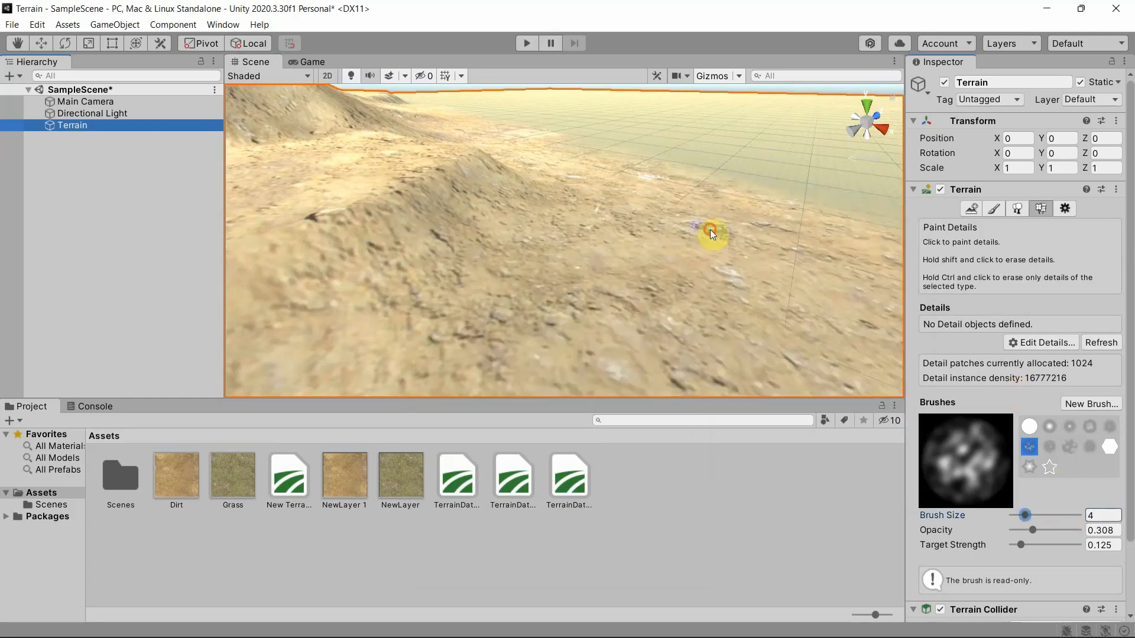
{"action": "mouse_move", "coordinate": [724, 226]}
{"action": "middle_mouse_down"}
{"action": "mouse_move", "coordinate": [772, 274]}
{"action": "mouse_move", "coordinate": [590, 253]}
{"action": "mouse_move", "coordinate": [632, 204]}
{"action": "middle_mouse_up"}
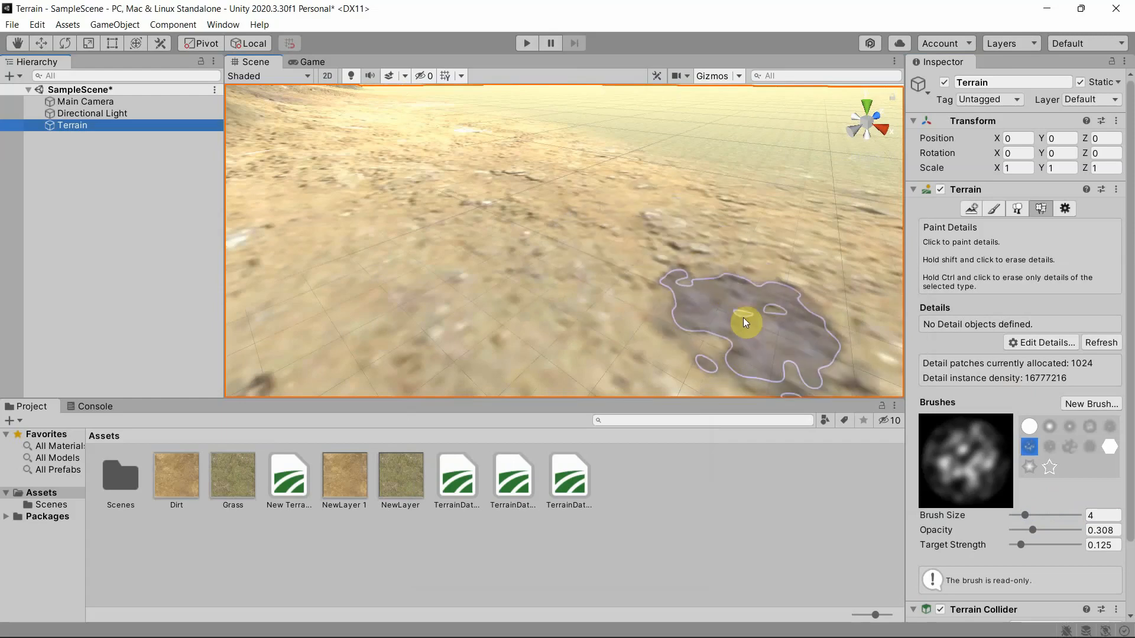
{"action": "left_click_drag", "start_coordinate": [1029, 535], "coordinate": [1030, 531]}
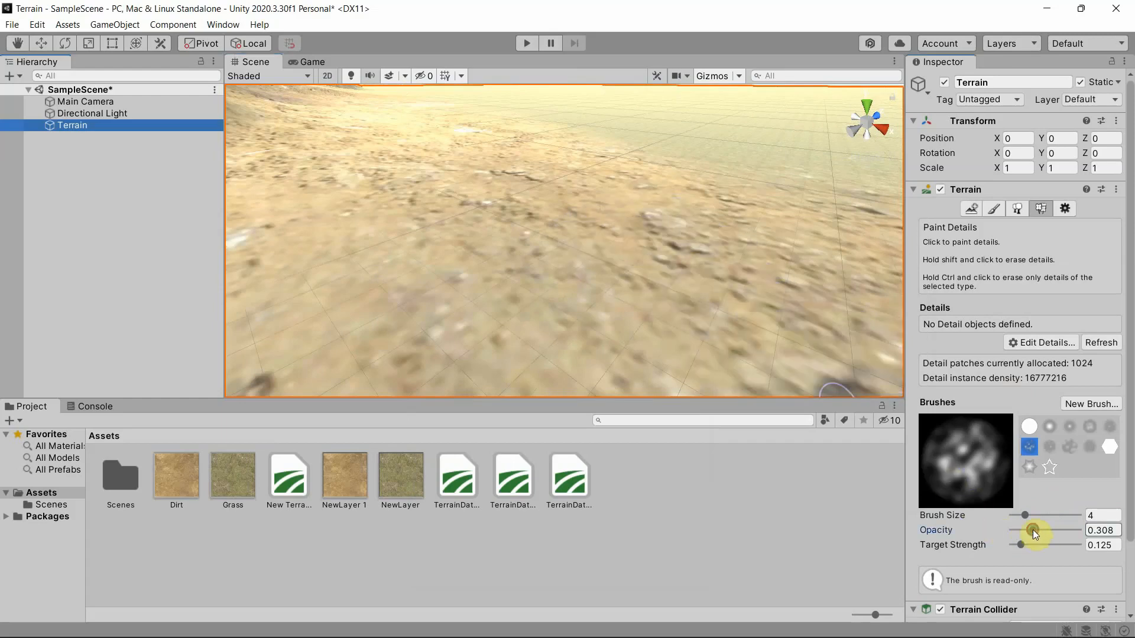
{"action": "mouse_move", "coordinate": [722, 286]}
{"action": "middle_mouse_down"}
{"action": "mouse_move", "coordinate": [723, 274]}
{"action": "mouse_move", "coordinate": [664, 285]}
{"action": "middle_mouse_up"}
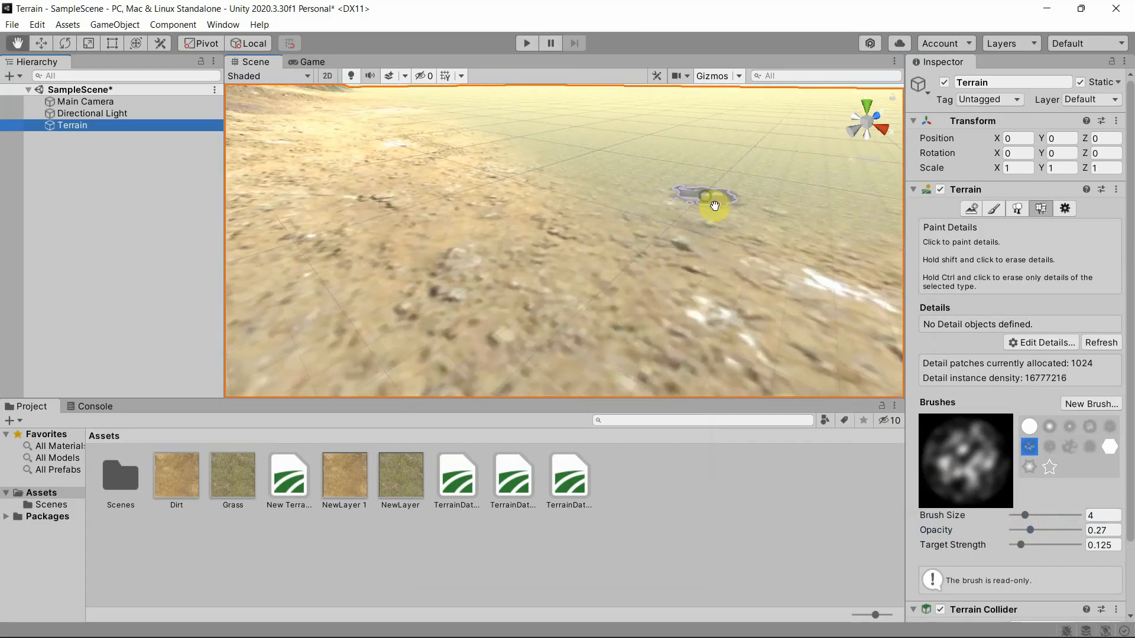
{"action": "middle_click_drag", "start_coordinate": [709, 207], "coordinate": [586, 268]}
{"action": "scroll", "coordinate": [586, 271], "scroll_direction": "up", "scroll_amount": 5}
{"action": "scroll", "coordinate": [585, 282], "scroll_direction": "up", "scroll_amount": 10}
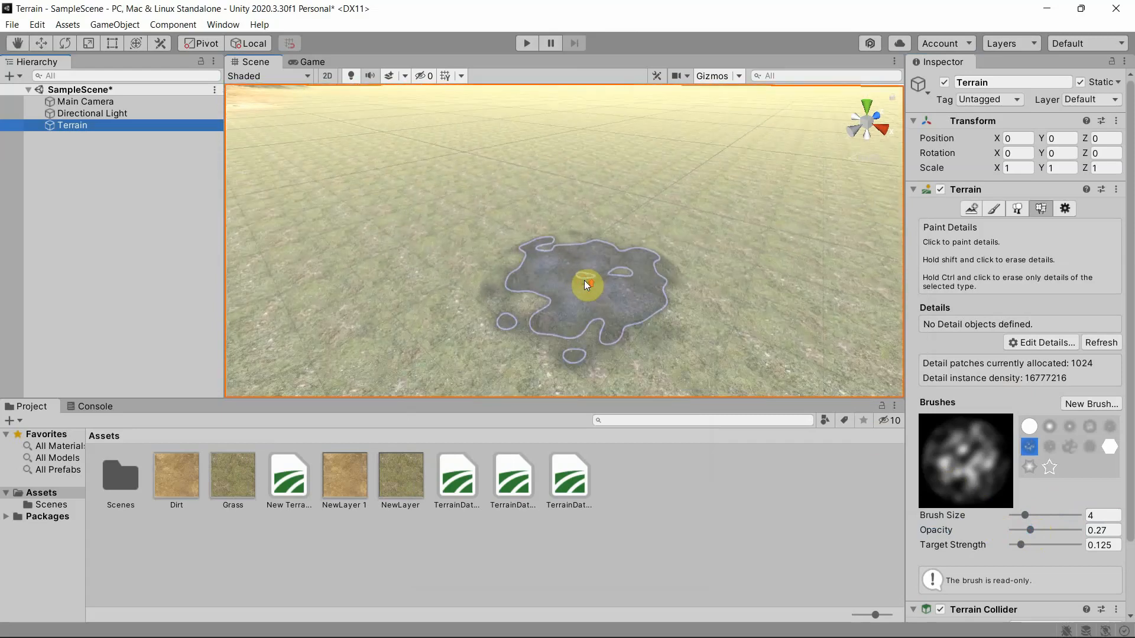
{"action": "scroll", "coordinate": [585, 283], "scroll_direction": "down", "scroll_amount": 10}
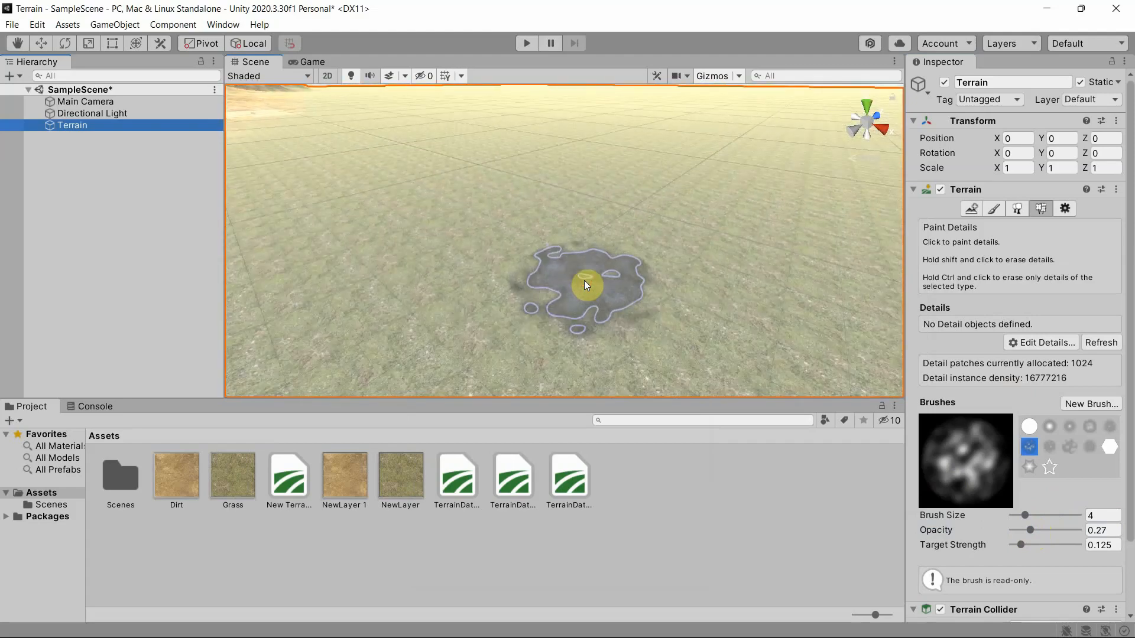
Compare the Paint Trees and Paint Details settings, leave the terrain in Paint Trees mode, and look over the dirt-textured ground.
{"action": "right_click_drag", "start_coordinate": [583, 261], "coordinate": [612, 269]}
{"action": "left_click", "coordinate": [1017, 211]}
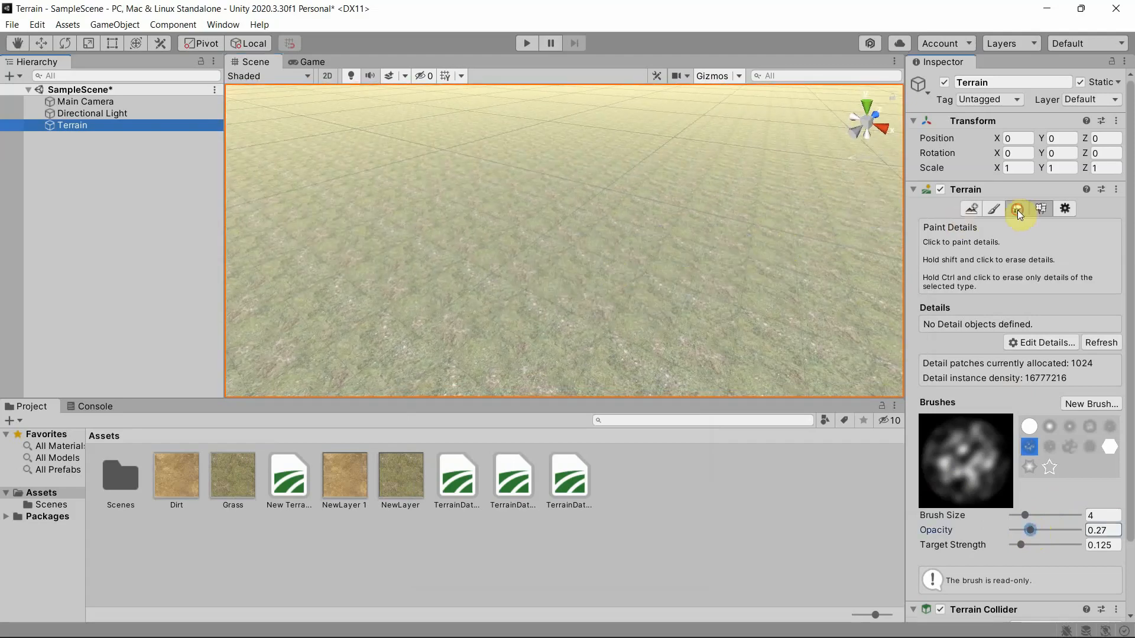
{"action": "left_click", "coordinate": [1016, 210]}
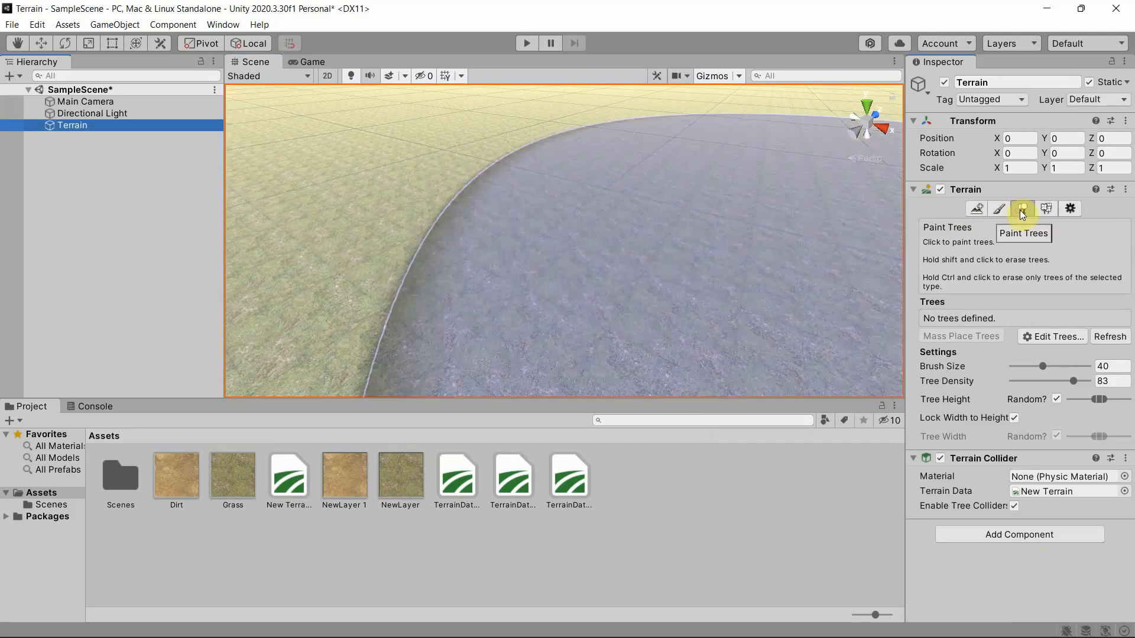
{"action": "left_click", "coordinate": [1044, 211]}
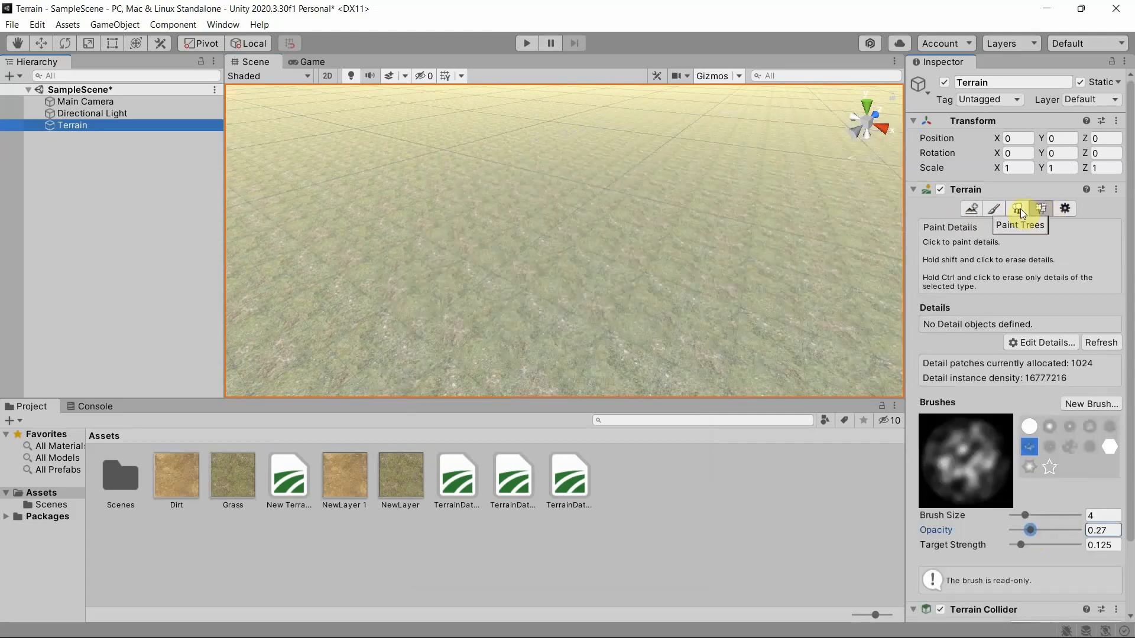
{"action": "left_click", "coordinate": [1020, 208]}
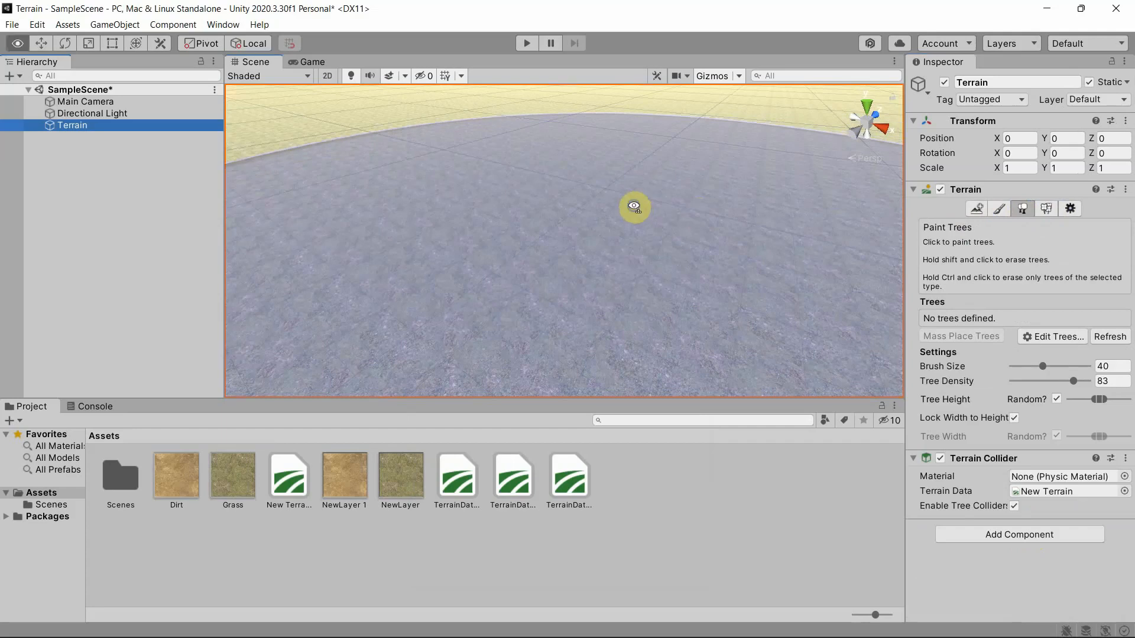
{"action": "scroll", "coordinate": [640, 236], "scroll_direction": "up", "scroll_amount": 3}
{"action": "scroll", "coordinate": [664, 284], "scroll_direction": "down", "scroll_amount": 8}
{"action": "scroll", "coordinate": [665, 285], "scroll_direction": "down", "scroll_amount": 10}
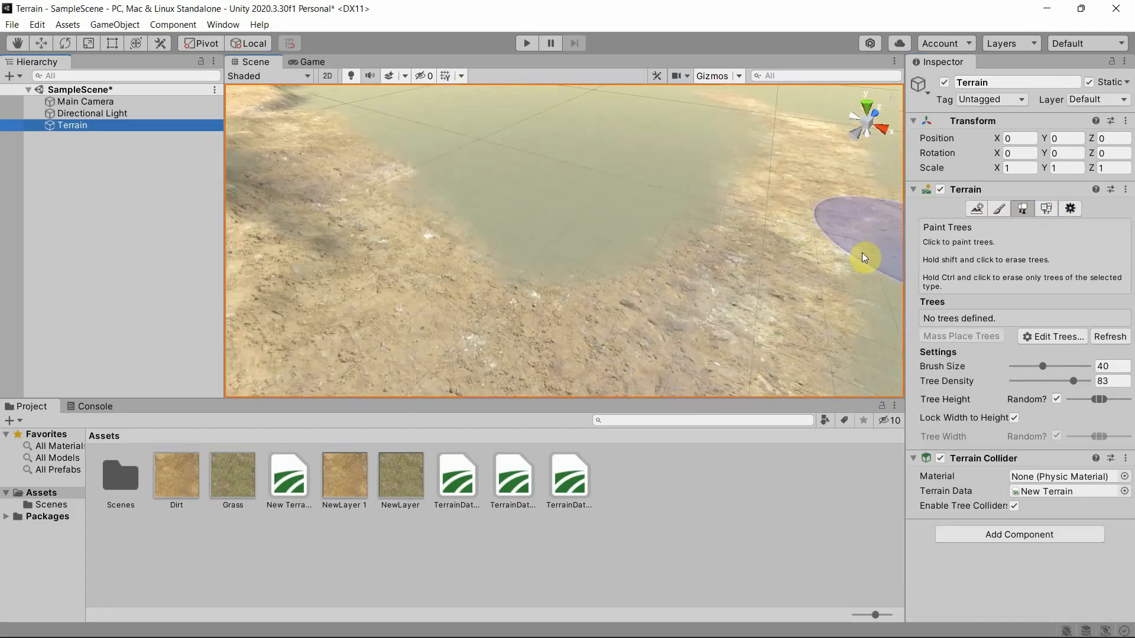
View the Add Tree settings and the choice of tree prefabs, closing both without adding a tree.
{"action": "left_click", "coordinate": [1052, 335]}
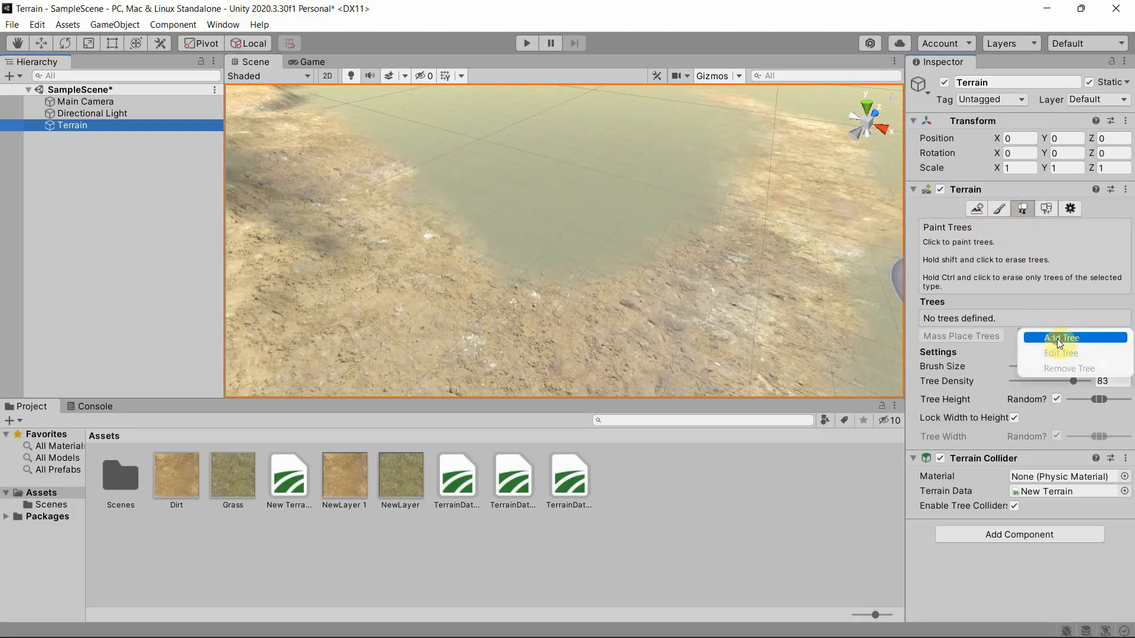
{"action": "left_click", "coordinate": [1057, 339]}
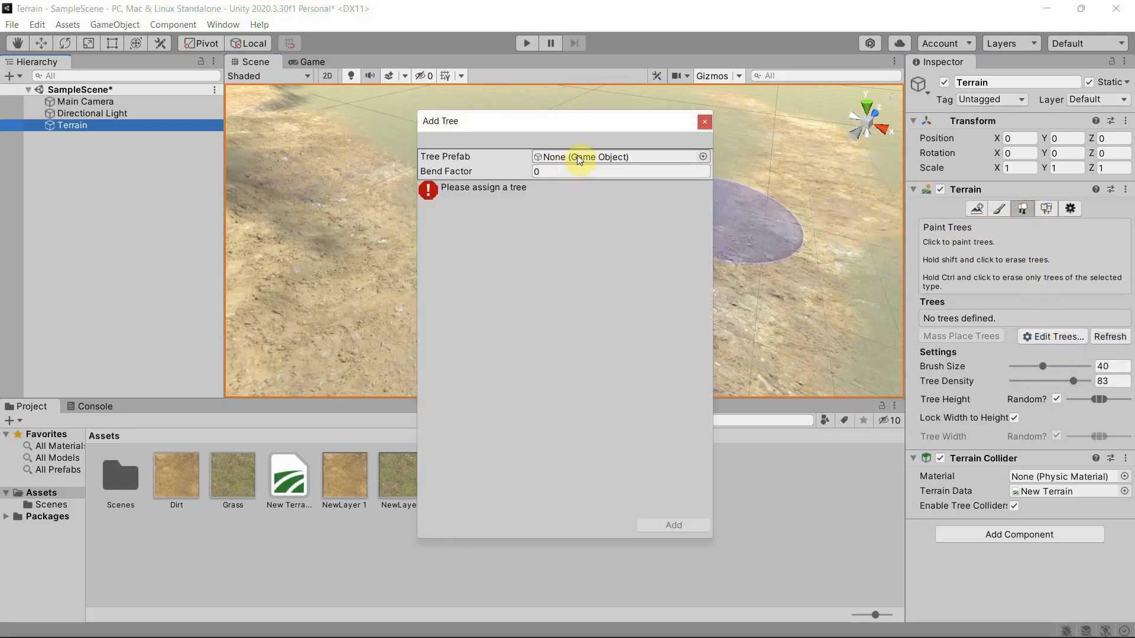
{"action": "left_click", "coordinate": [702, 156]}
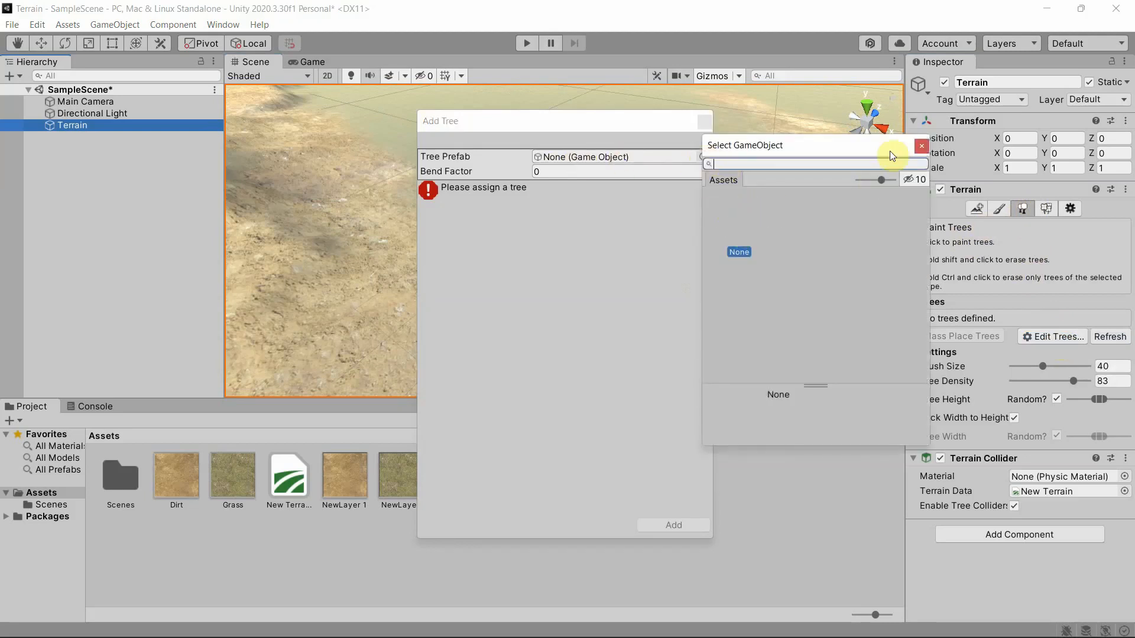
{"action": "left_click", "coordinate": [923, 148]}
{"action": "left_click", "coordinate": [706, 123]}
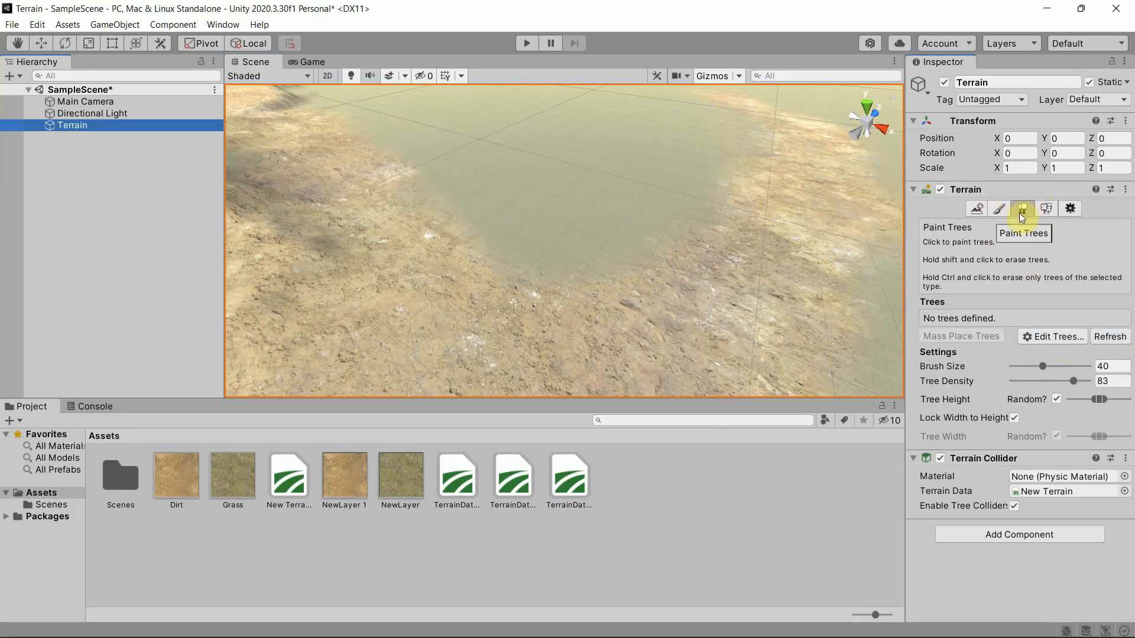
Switch the terrain to Paint Details and view the Add Grass Texture settings and selectable detail textures, closing them without adding any.
{"action": "left_click", "coordinate": [1045, 211]}
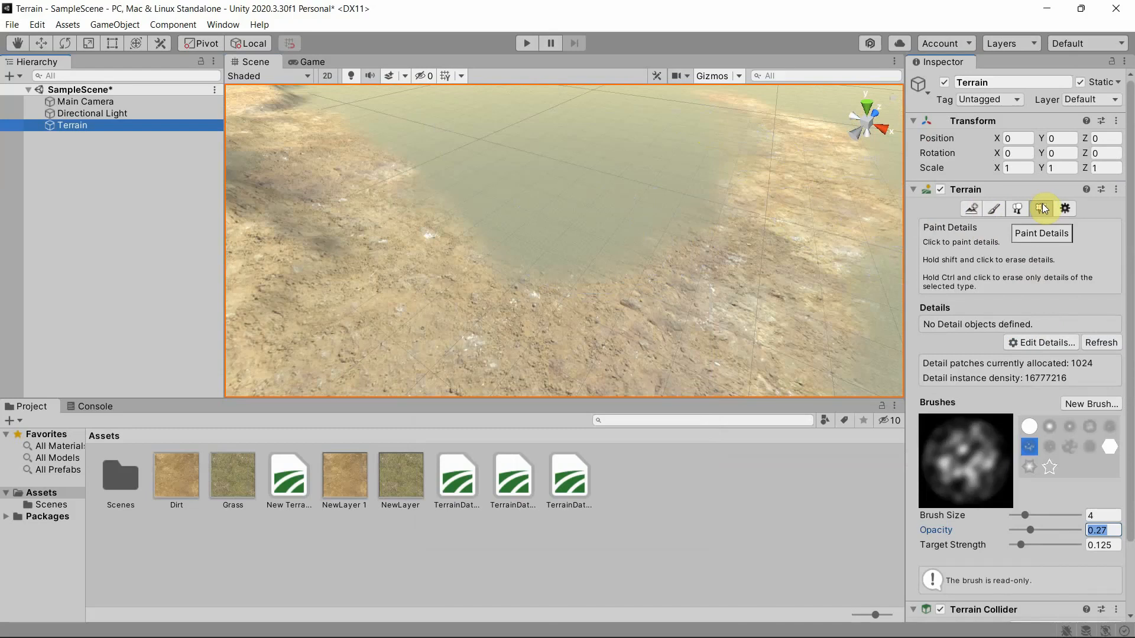
{"action": "left_click", "coordinate": [1044, 345]}
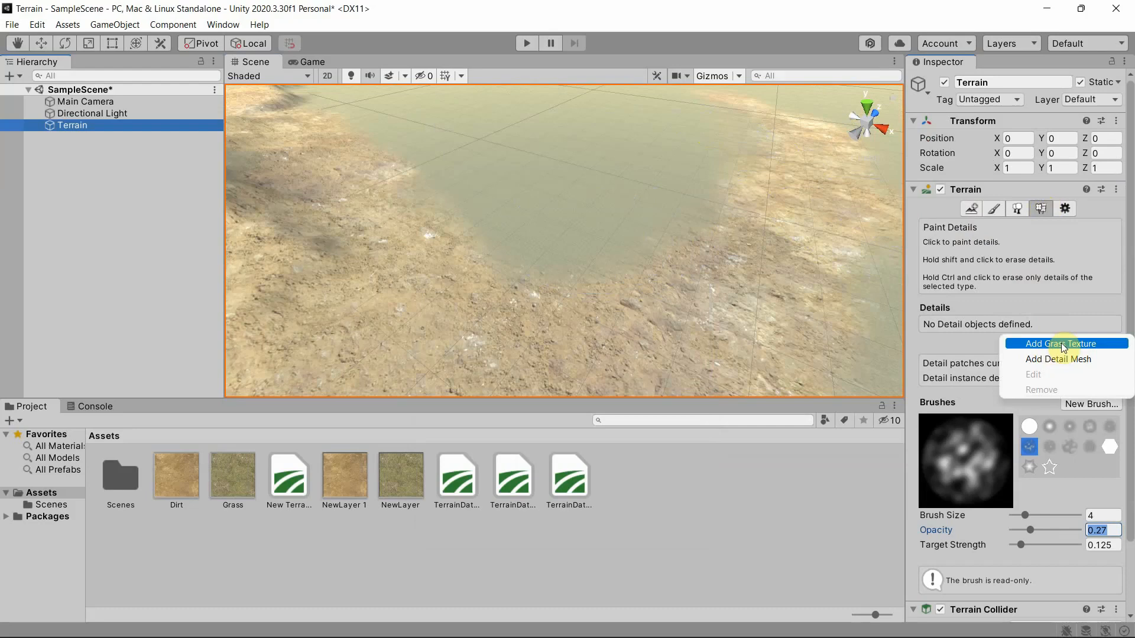
{"action": "left_click", "coordinate": [1063, 345]}
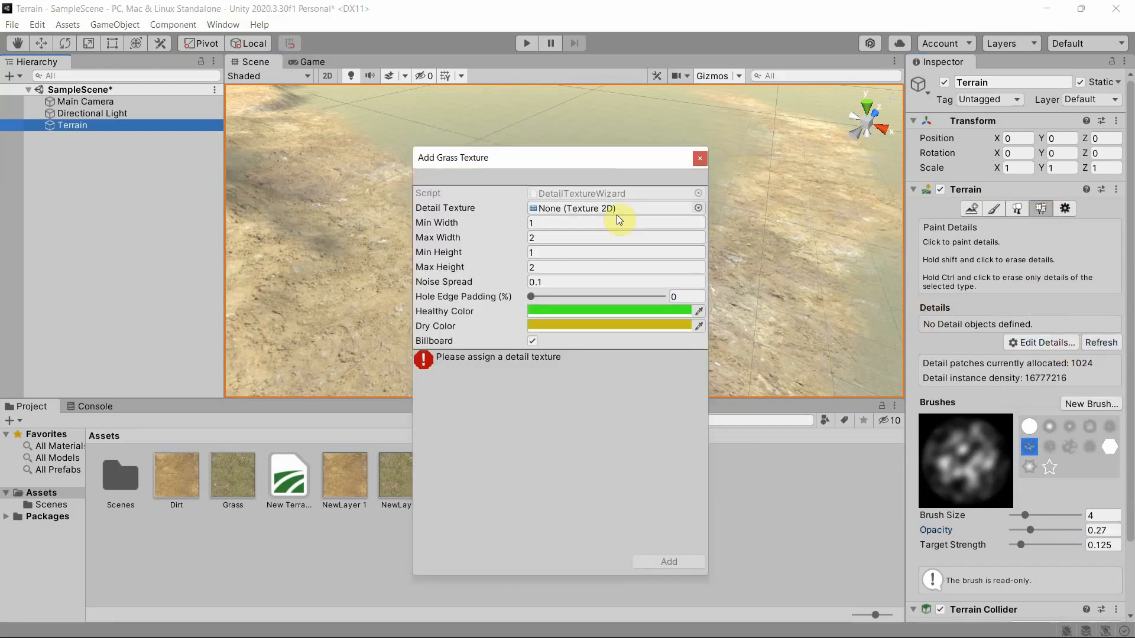
{"action": "left_click", "coordinate": [697, 209]}
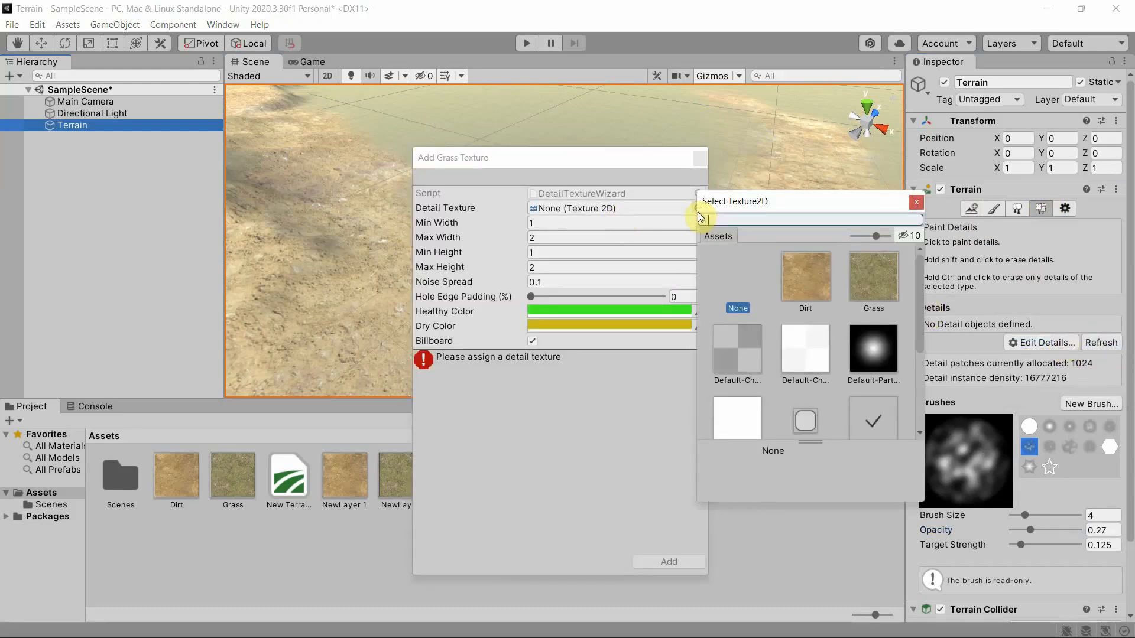
{"action": "mouse_move", "coordinate": [924, 291]}
{"action": "left_mouse_down"}
{"action": "mouse_move", "coordinate": [922, 376]}
{"action": "mouse_move", "coordinate": [921, 283]}
{"action": "left_mouse_up"}
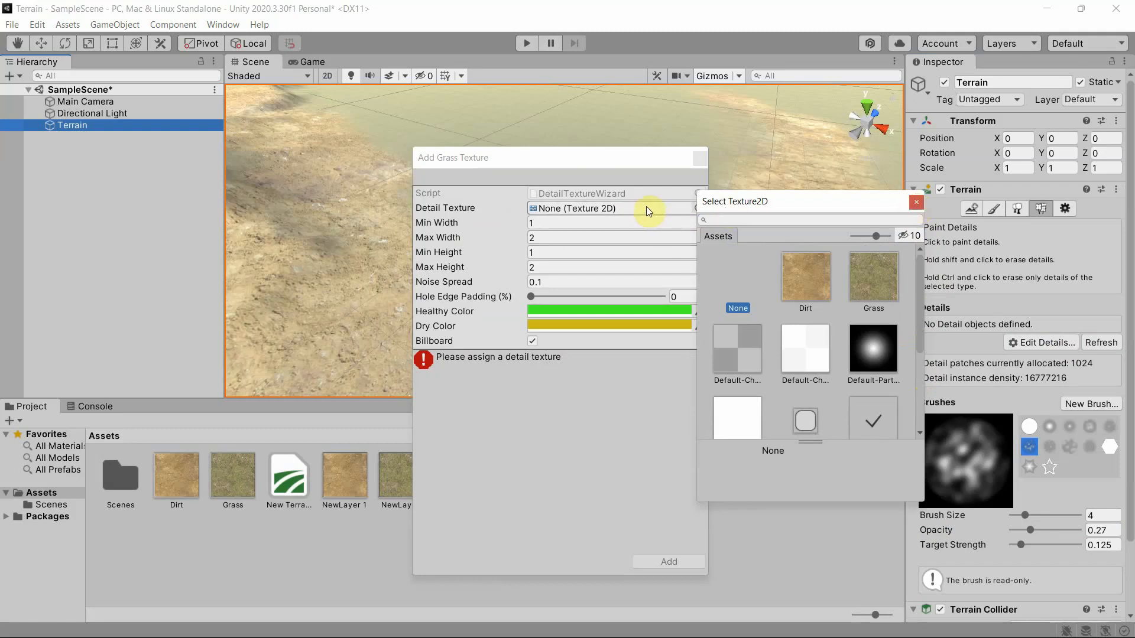
{"action": "left_click", "coordinate": [916, 201]}
{"action": "left_click", "coordinate": [690, 160]}
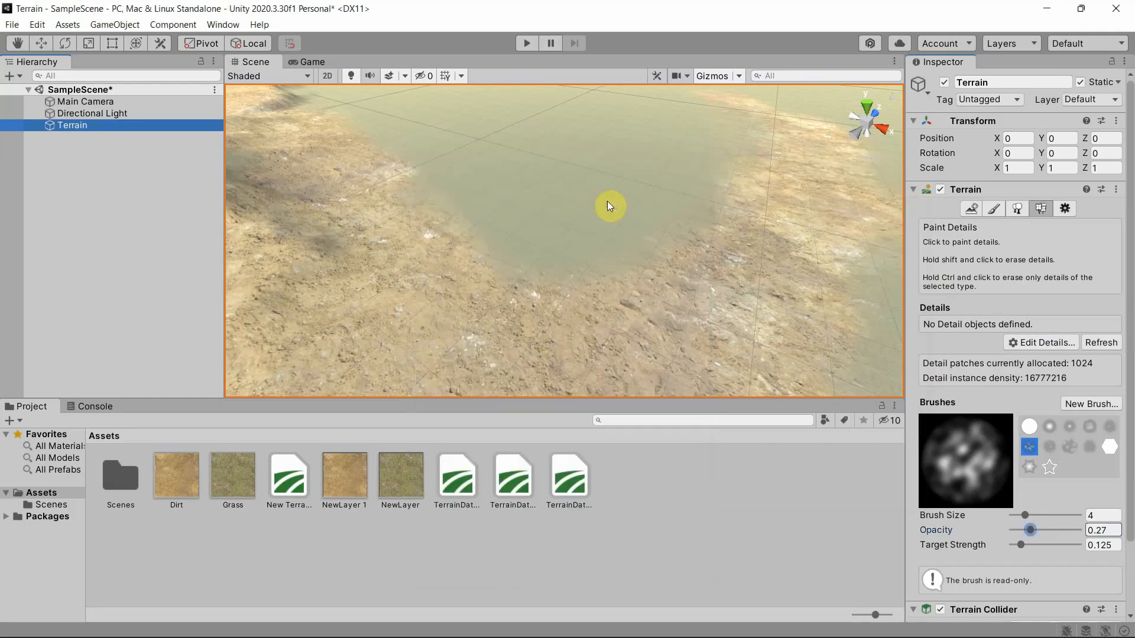
Examine the sculpted mountain, its dirt-textured surroundings and the flat ground from close up, from afar and from different sides.
{"action": "middle_click_drag", "start_coordinate": [545, 295], "coordinate": [746, 335]}
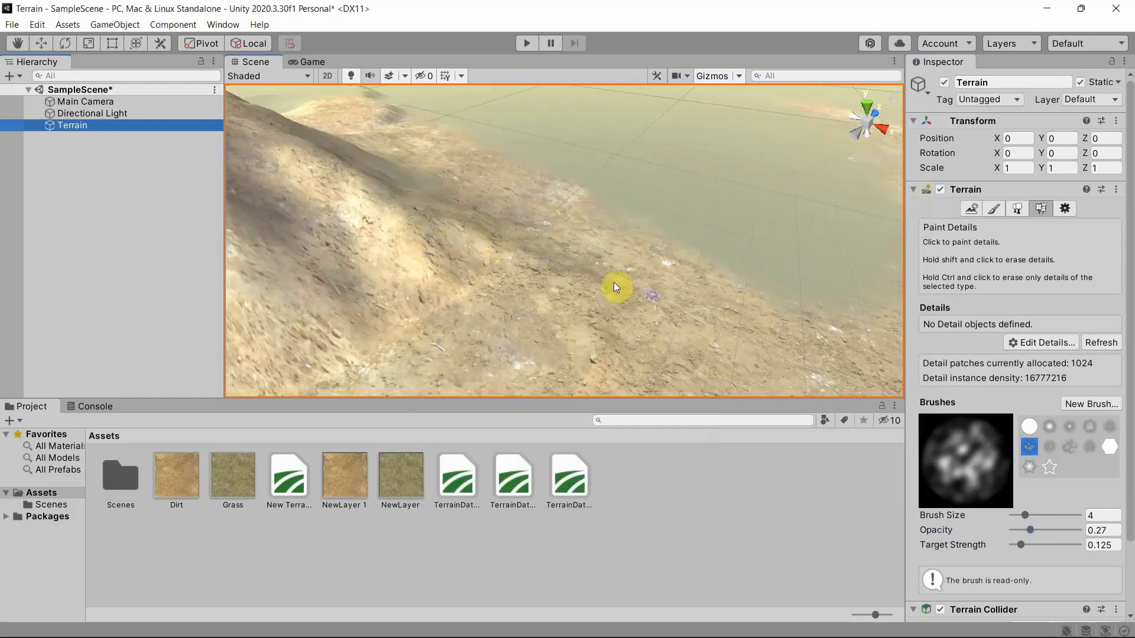
{"action": "middle_click_drag", "start_coordinate": [615, 286], "coordinate": [543, 283]}
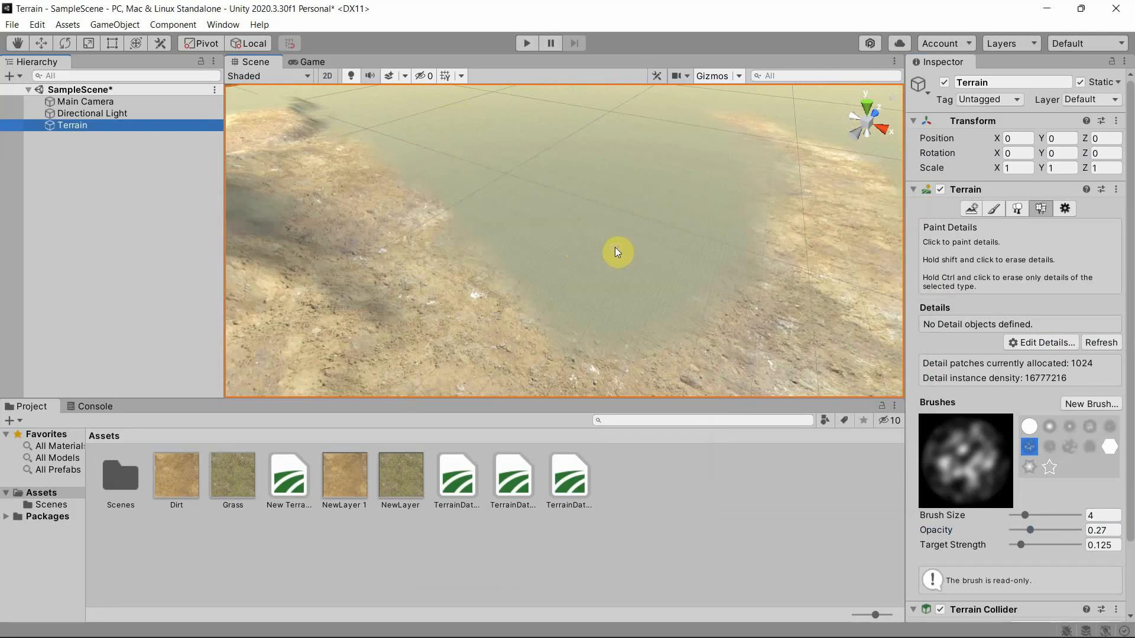
{"action": "scroll", "coordinate": [614, 249], "scroll_direction": "down", "scroll_amount": 4}
{"action": "scroll", "coordinate": [615, 249], "scroll_direction": "down", "scroll_amount": 4}
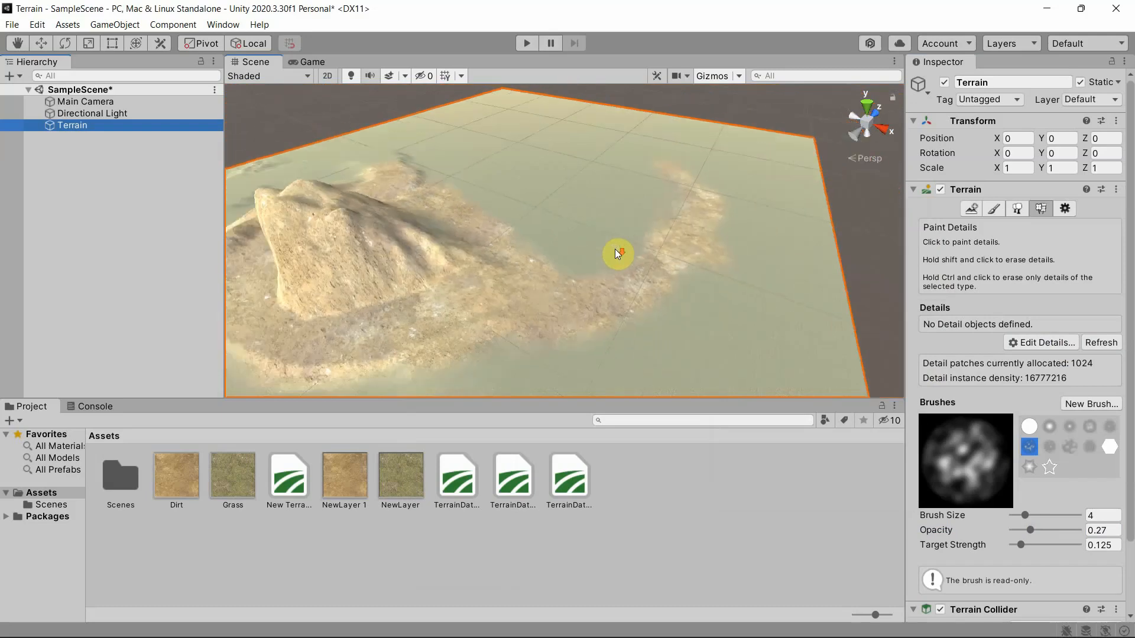
{"action": "middle_click_drag", "start_coordinate": [525, 207], "coordinate": [527, 220]}
{"action": "left_click_drag", "start_coordinate": [527, 220], "coordinate": [642, 255], "text": "alt"}
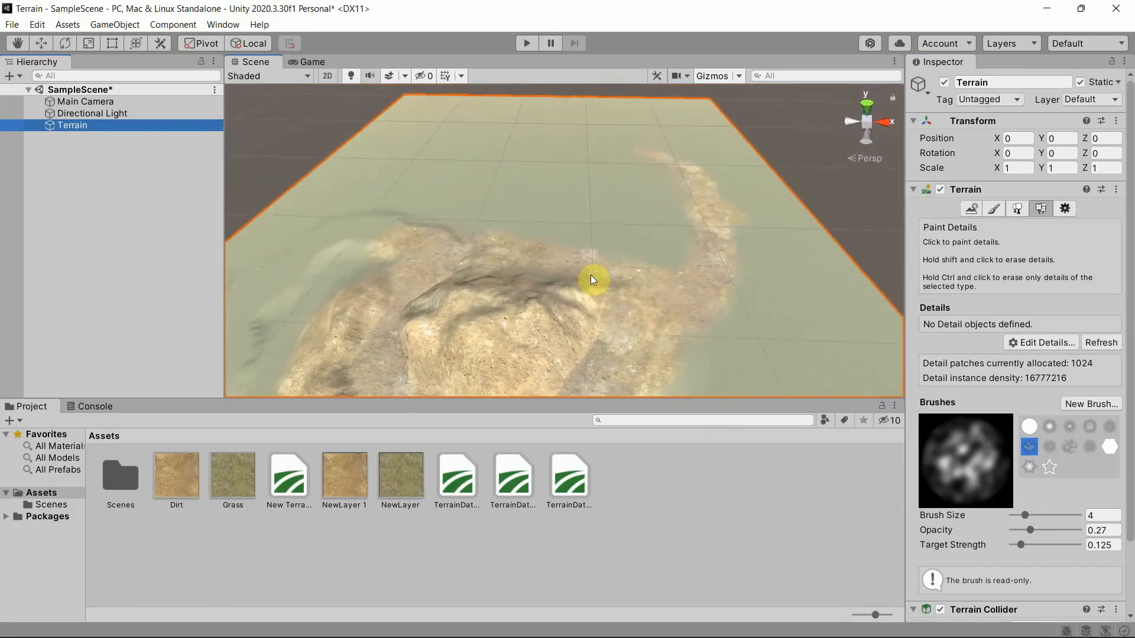
{"action": "key", "text": "f"}
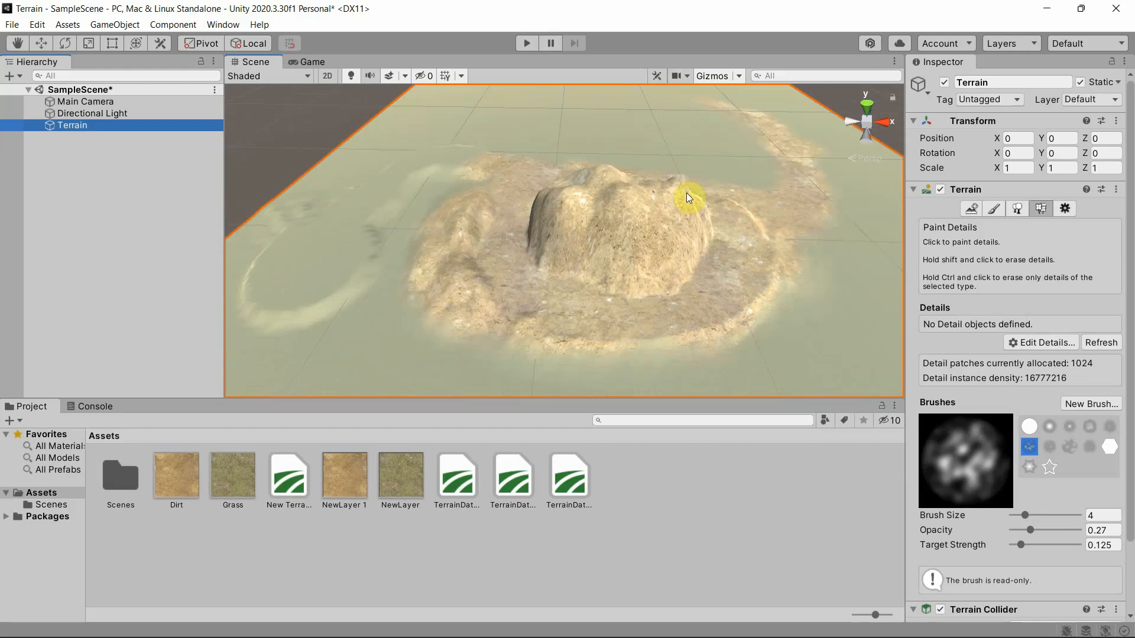